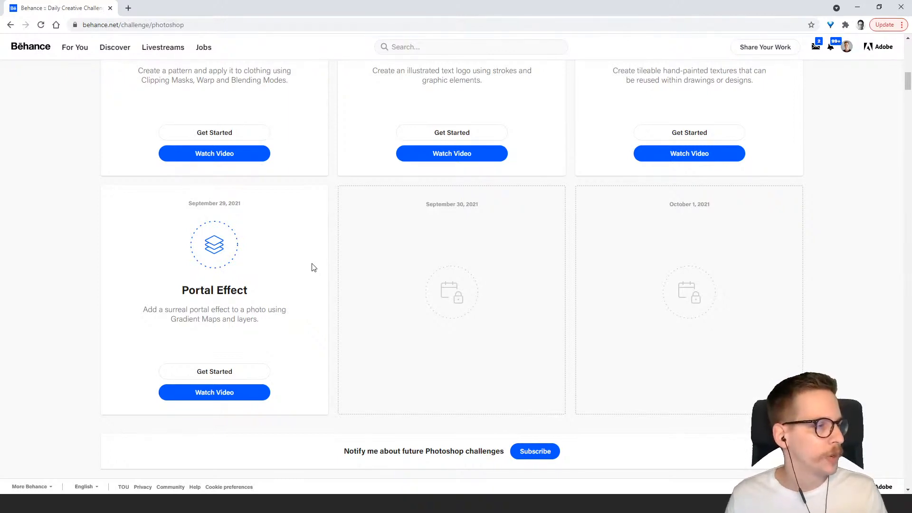
Scroll through the Photoshop Creative Challenge page to review the daily challenges.
scroll(313, 271, up, 2)
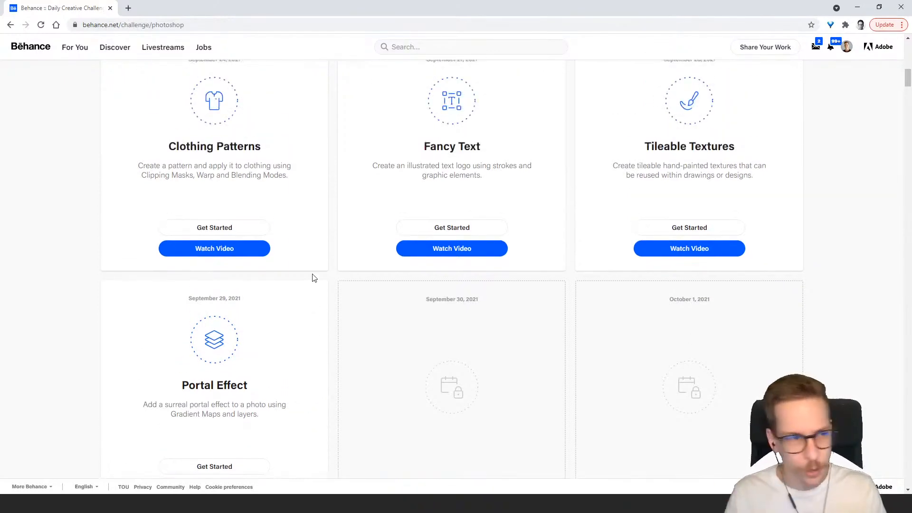
scroll(328, 246, up, 10)
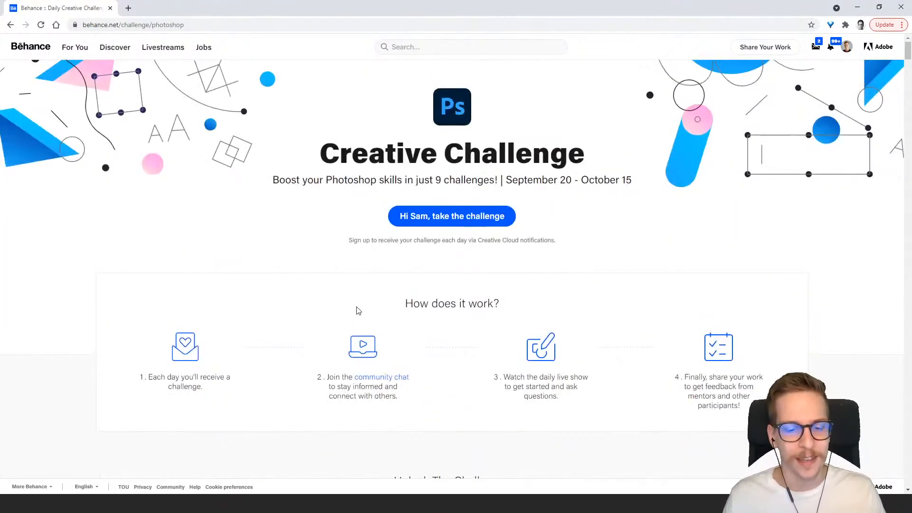
scroll(316, 258, down, 8)
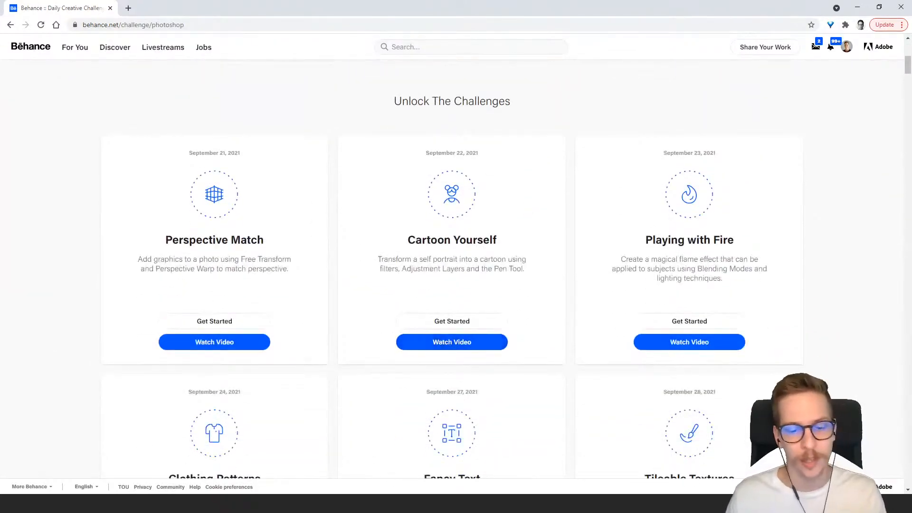
Switch to Discord and browse the submissions posted in the challenge channel.
click(369, 503)
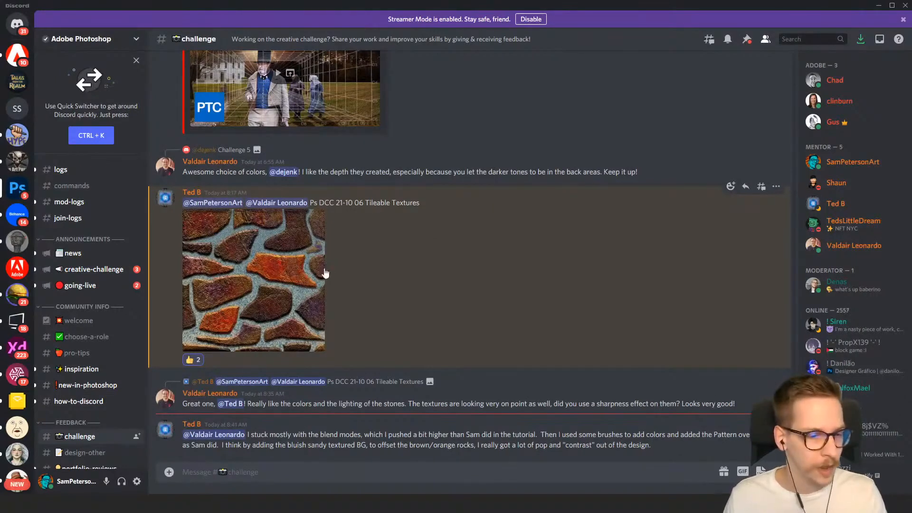
scroll(104, 309, down, 5)
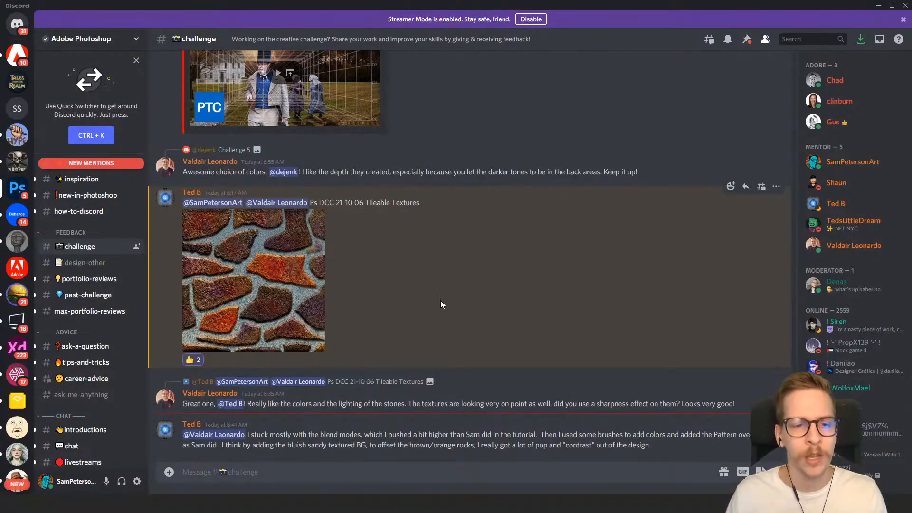
scroll(431, 312, up, 15)
scroll(431, 313, up, 15)
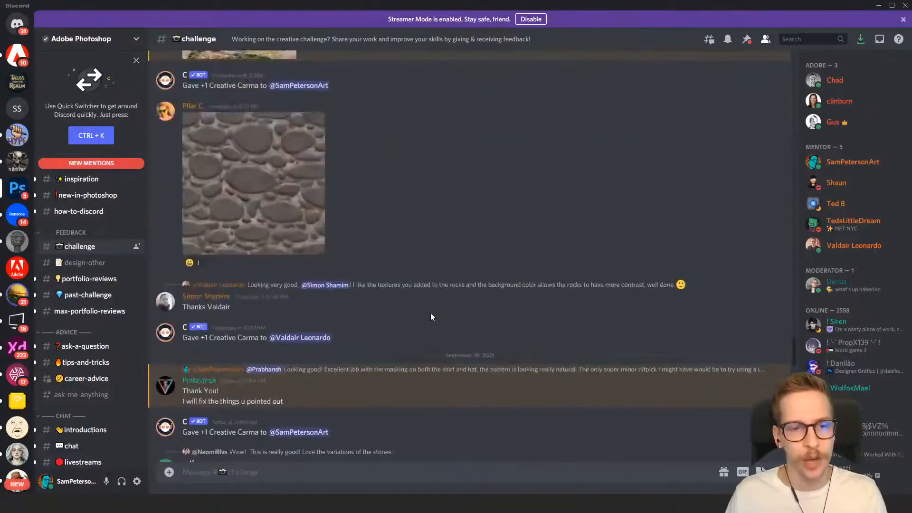
scroll(431, 313, up, 10)
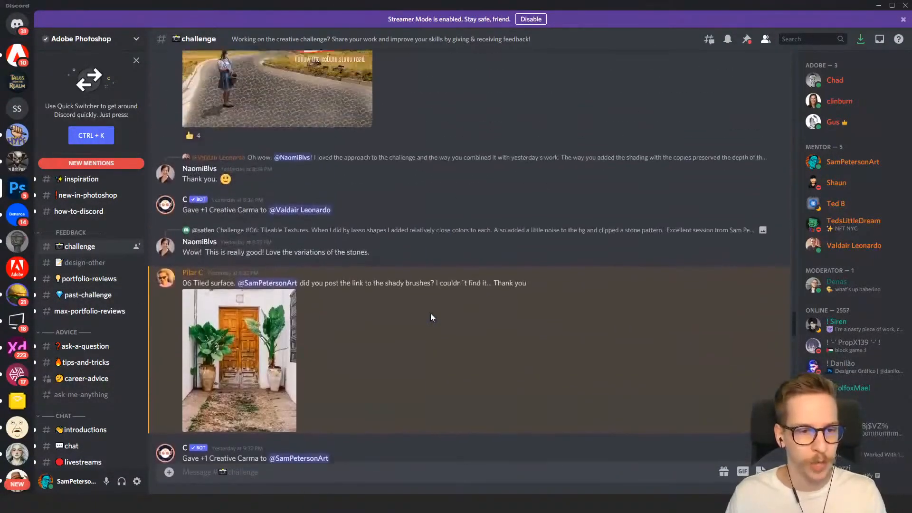
scroll(431, 312, up, 10)
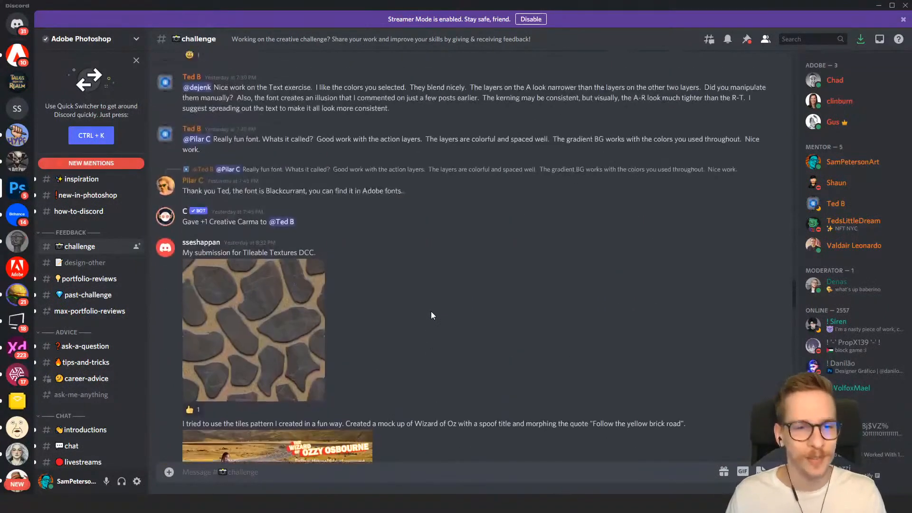
scroll(431, 312, up, 10)
scroll(432, 312, up, 8)
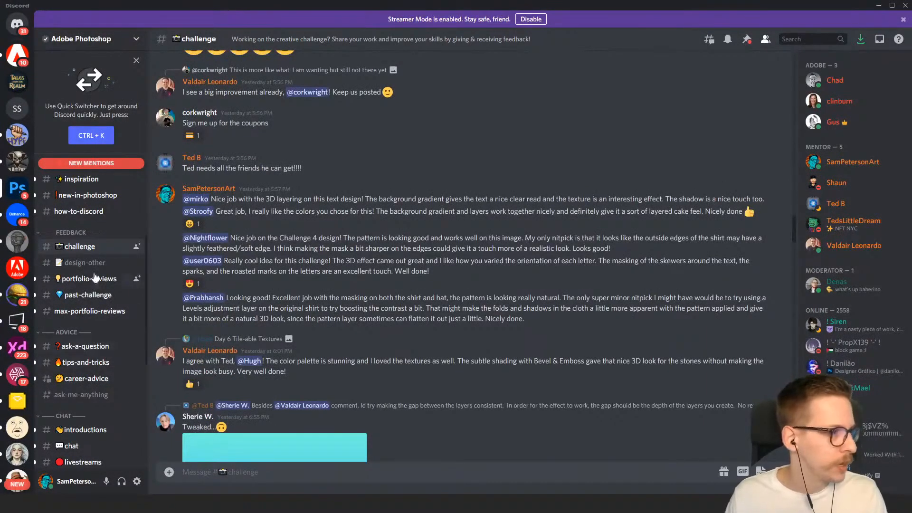
scroll(591, 282, up, 15)
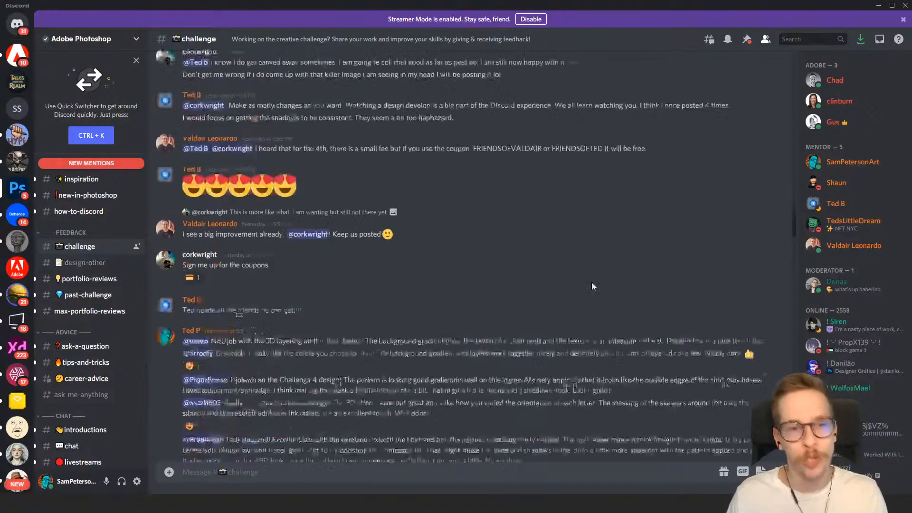
scroll(464, 262, up, 15)
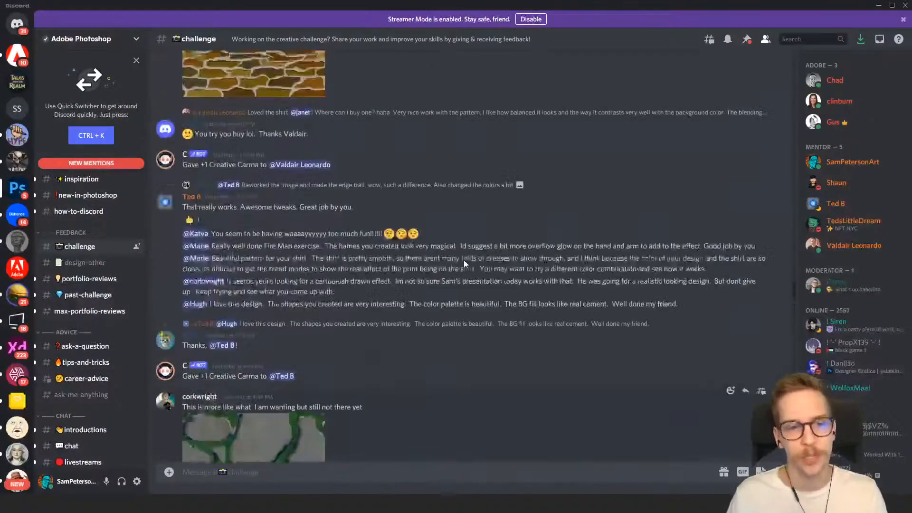
scroll(464, 264, up, 10)
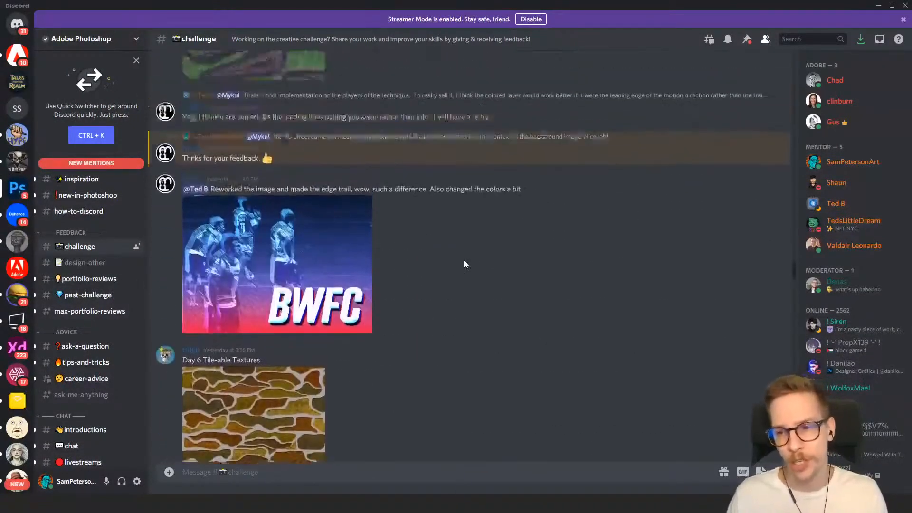
scroll(459, 259, up, 15)
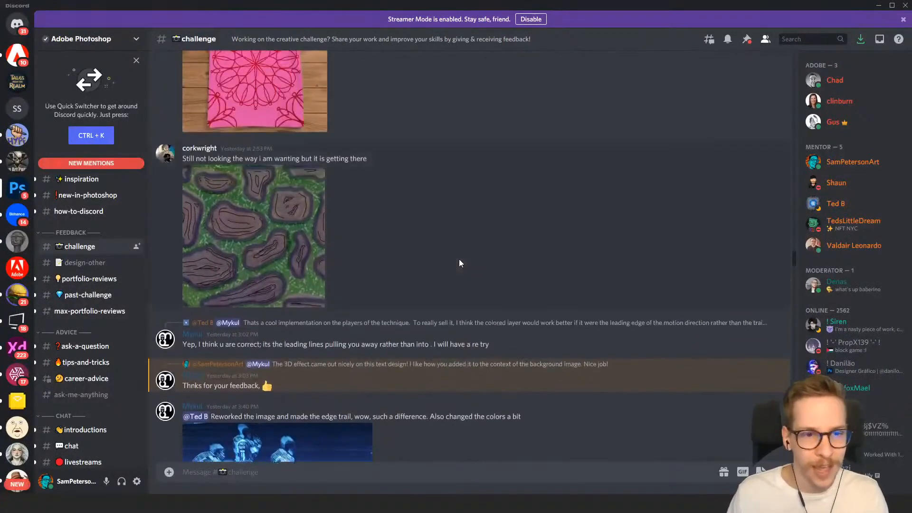
scroll(458, 263, up, 3)
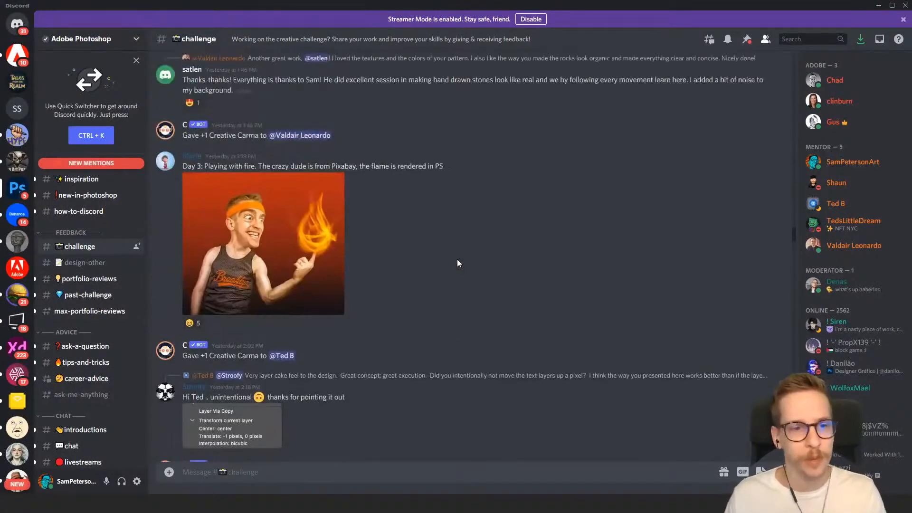
scroll(457, 263, down, 20)
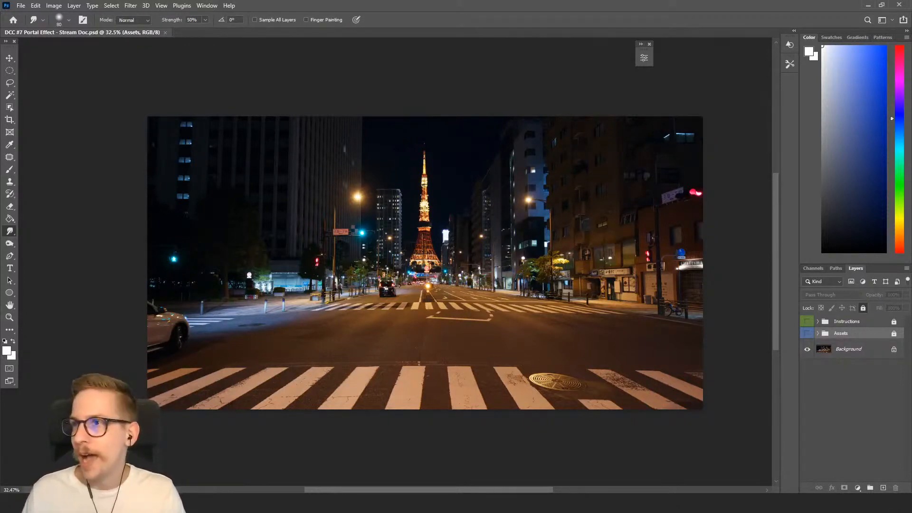
Preview the DCC #7 Portal Effect Example Doc window over the stream document, then move it away.
drag(911, 187, 392, 68)
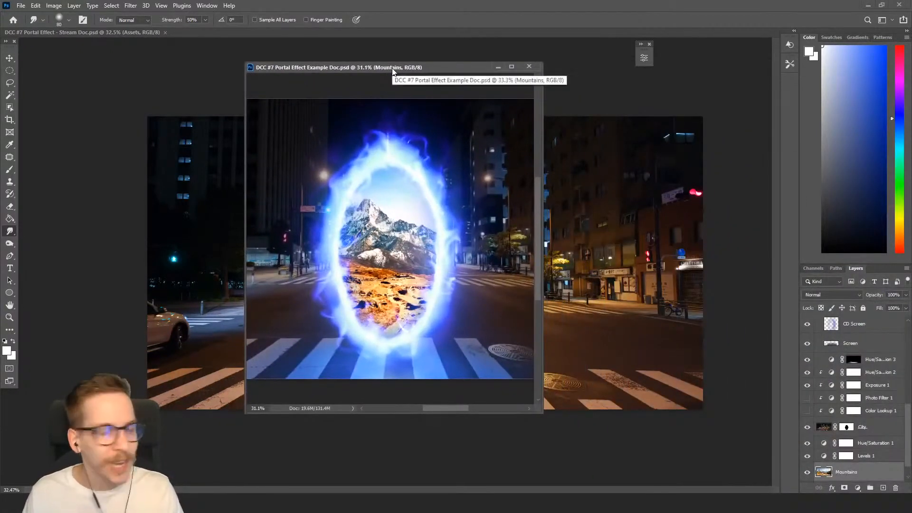
drag(428, 67, 911, 124)
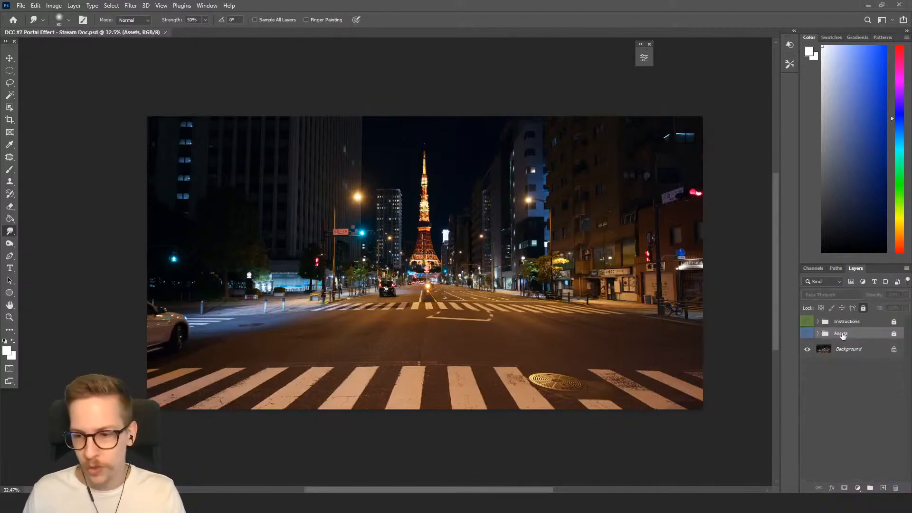
Reveal the Assets group and preview its two landscape layers.
click(808, 334)
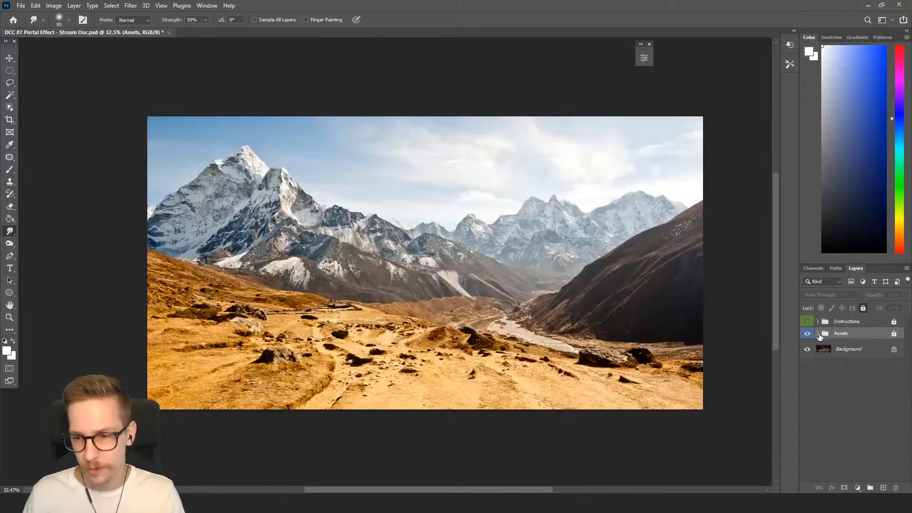
click(818, 334)
click(808, 350)
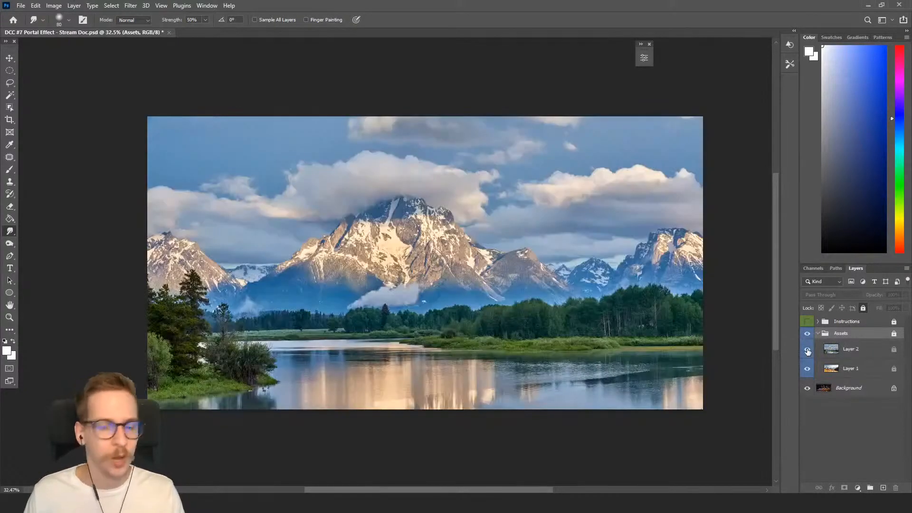
click(807, 350)
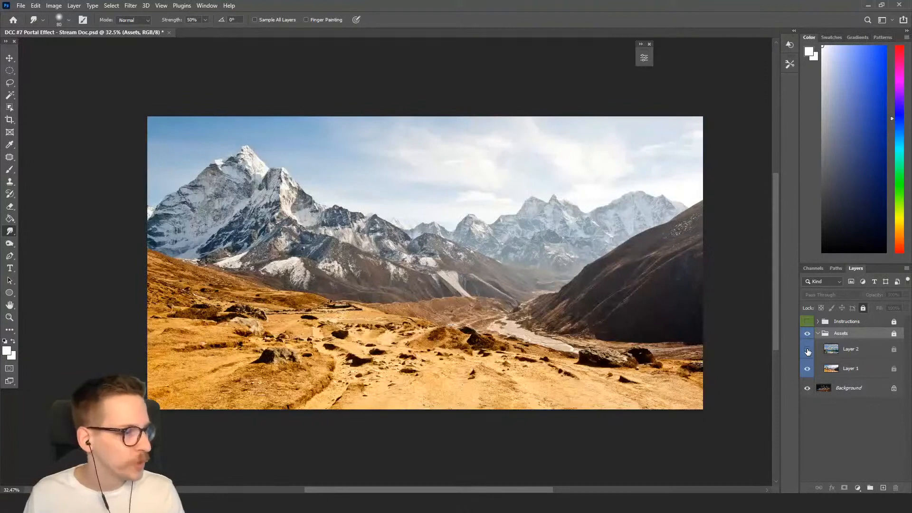
Duplicate the desert mountain layer and move the copy out of the Assets group above the Background.
click(842, 371)
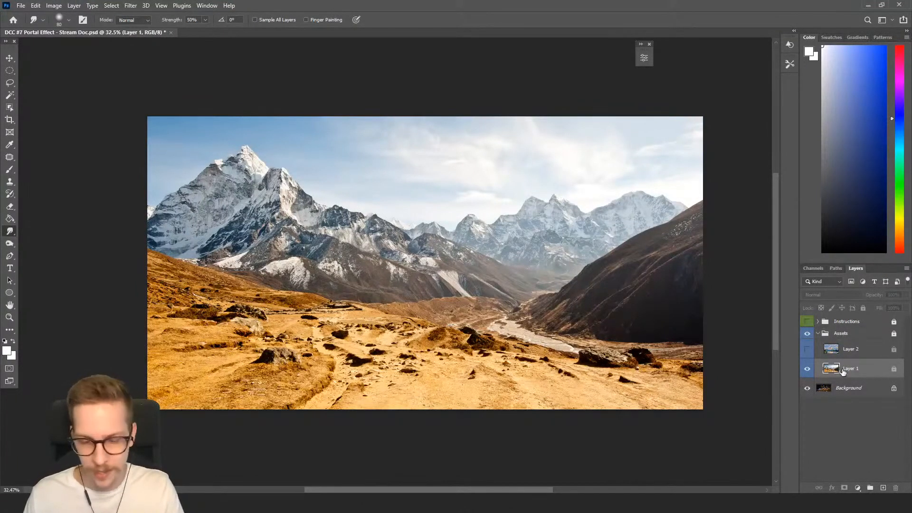
key(ctrl+j)
drag(844, 371, 844, 402)
click(818, 333)
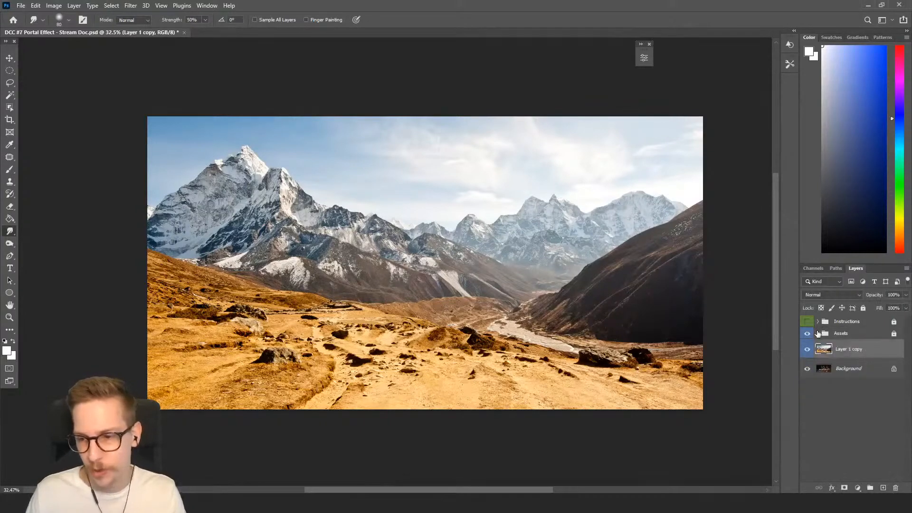
right_click(836, 349)
click(849, 349)
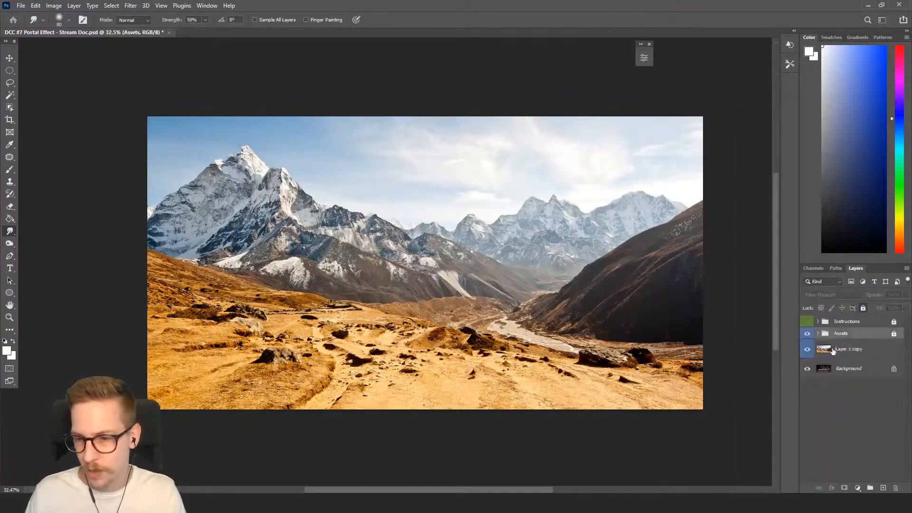
right_click(832, 349)
click(753, 405)
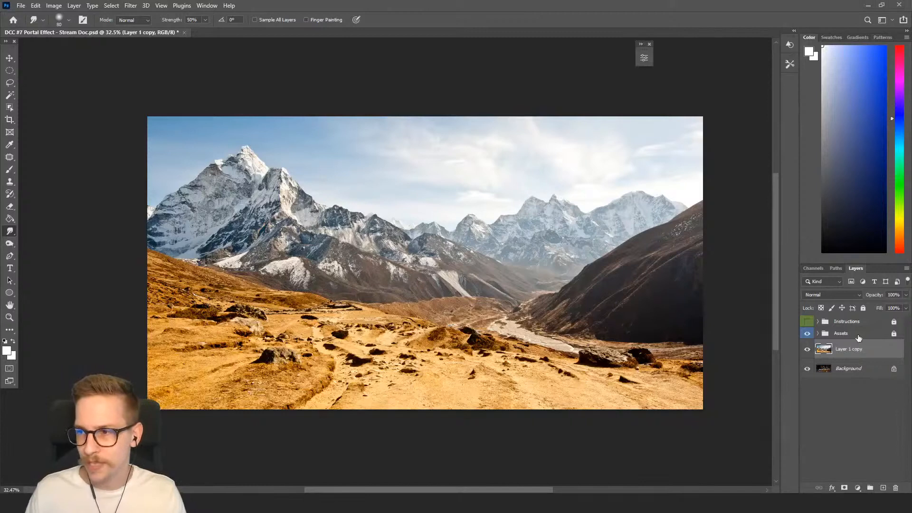
mouse_move(856, 352)
mouse_down()
mouse_move(857, 387)
mouse_move(856, 358)
mouse_up()
Convert the Background into a regular layer and move the mountain copy beneath it.
double_click(853, 368)
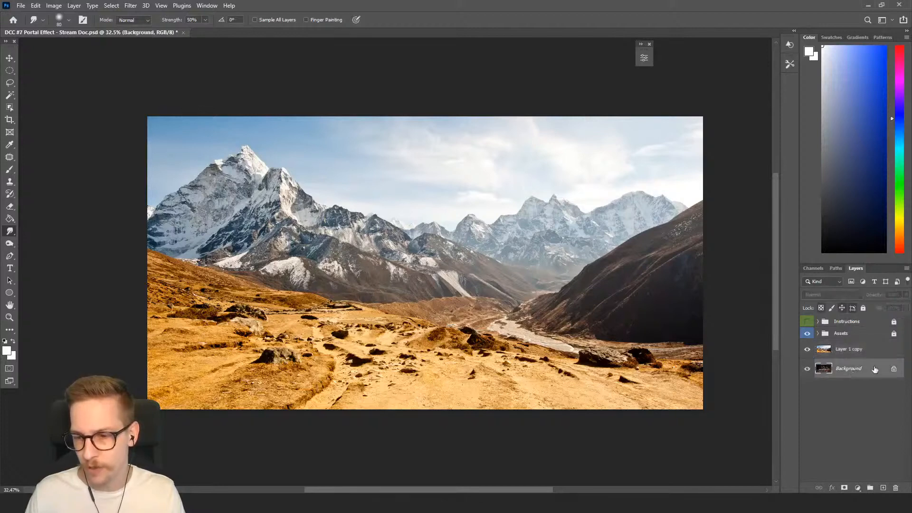
click(705, 314)
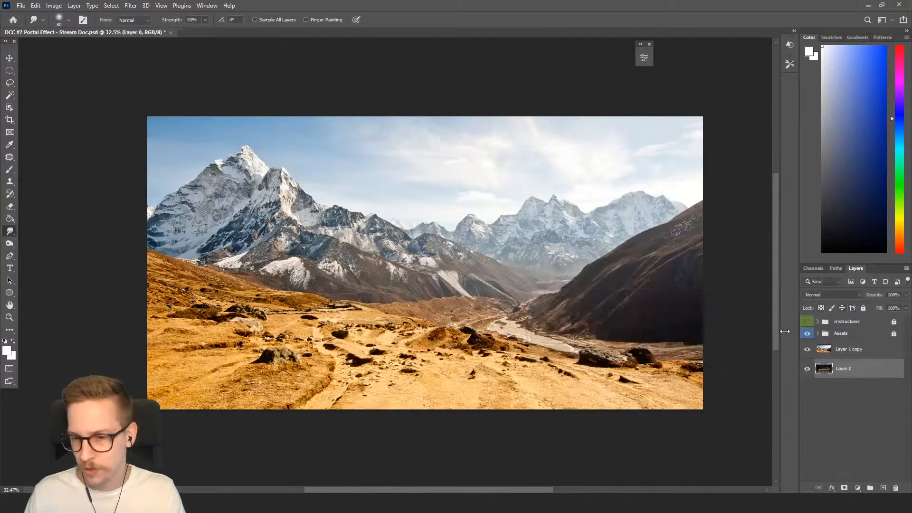
drag(859, 353, 856, 374)
Rename the lower mountain layer as Mountain.
double_click(854, 374)
text(Mountain)
key(Return)
Rename the upper city layer as City and hide the Assets group.
click(845, 350)
double_click(844, 350)
text(City)
key(Return)
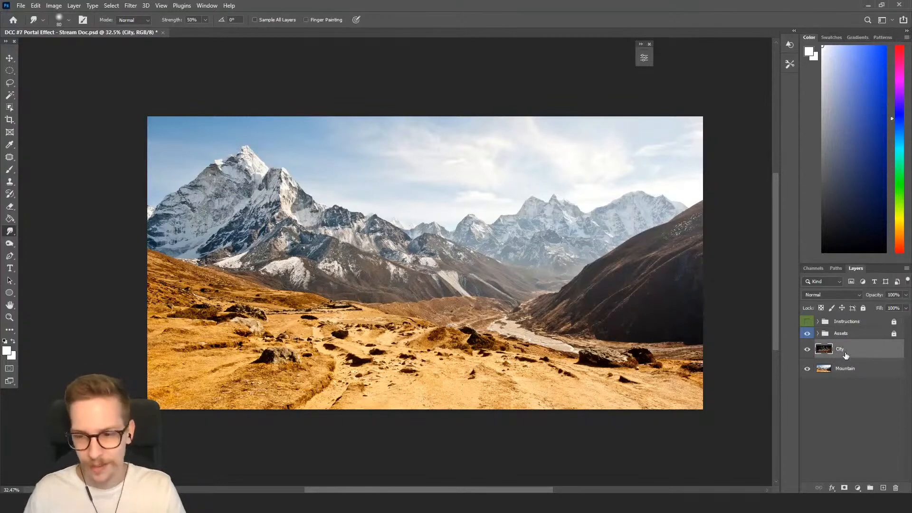
click(810, 334)
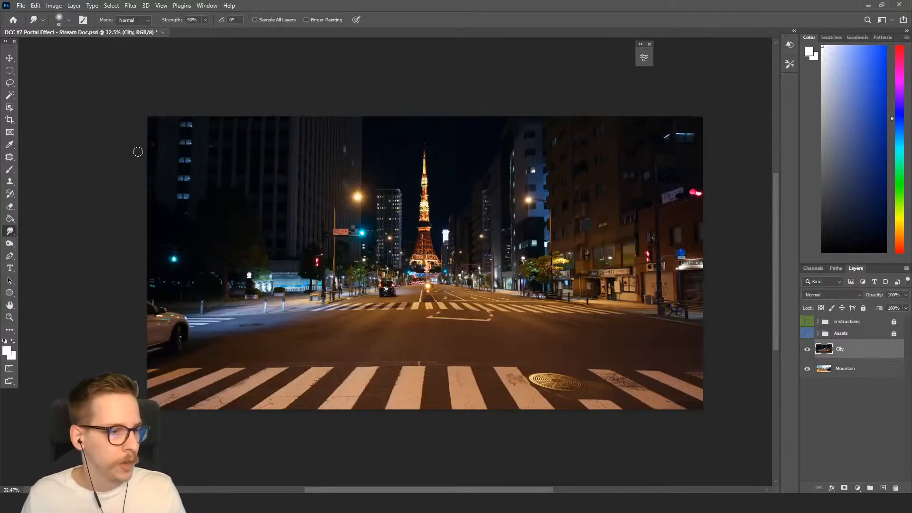
Mask the City layer with a vertical elliptical selection about 848 × 1415 px around the tower.
click(12, 71)
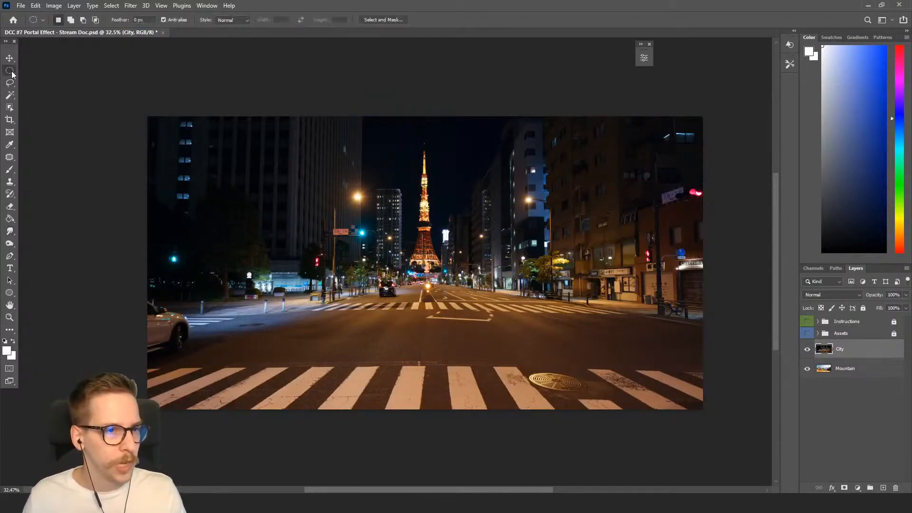
right_click(11, 74)
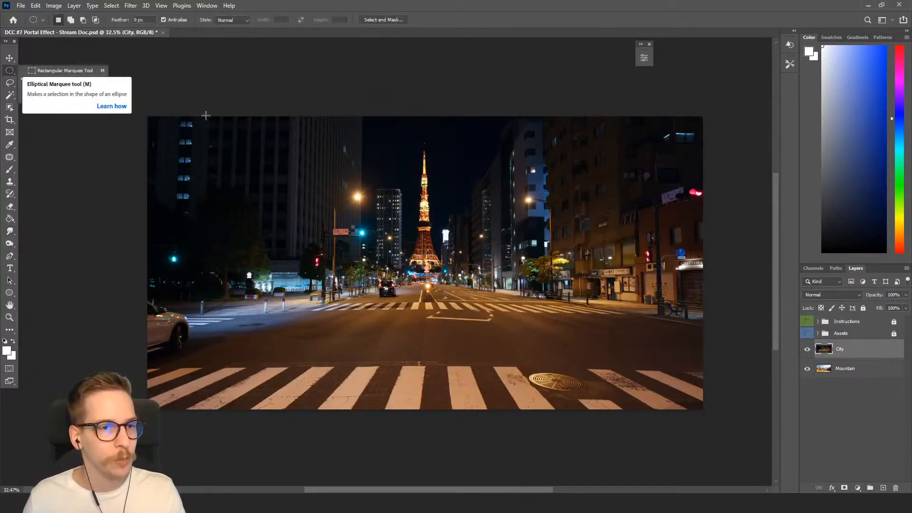
click(67, 83)
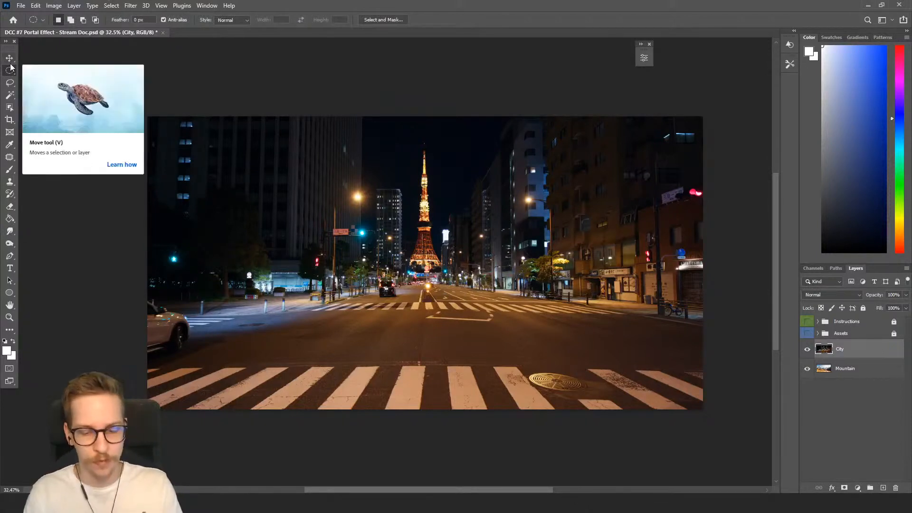
key(shift+m)
key(shift+m)
key(shift+m)
key(shift+m)
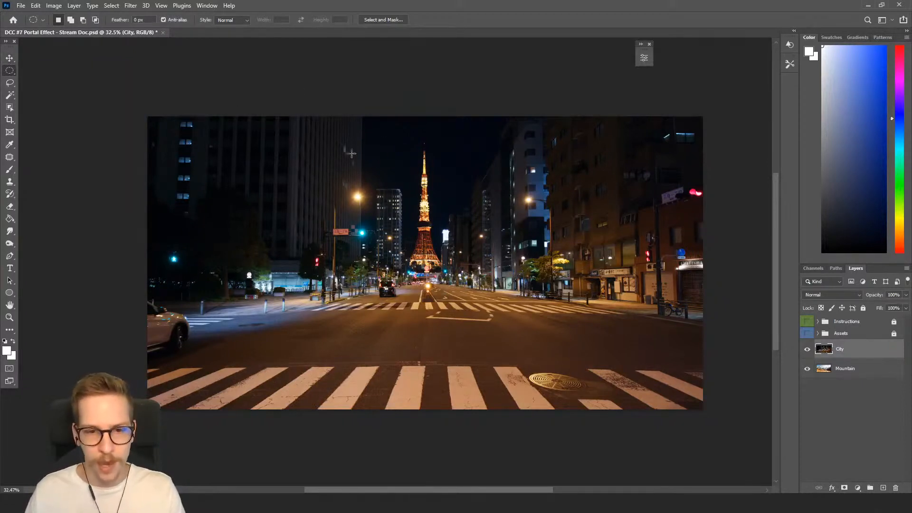
drag(348, 147, 480, 380)
click(270, 200)
drag(259, 151, 404, 383)
drag(400, 382, 470, 375)
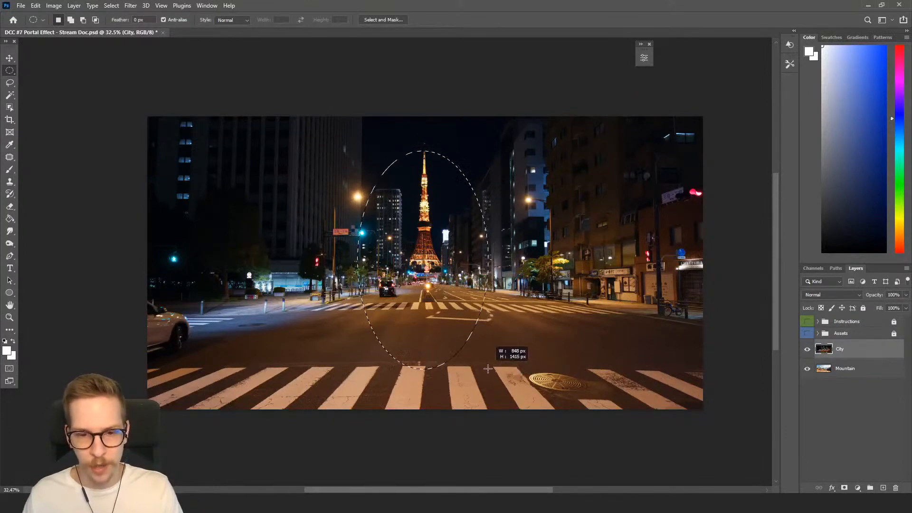
drag(470, 362, 490, 378)
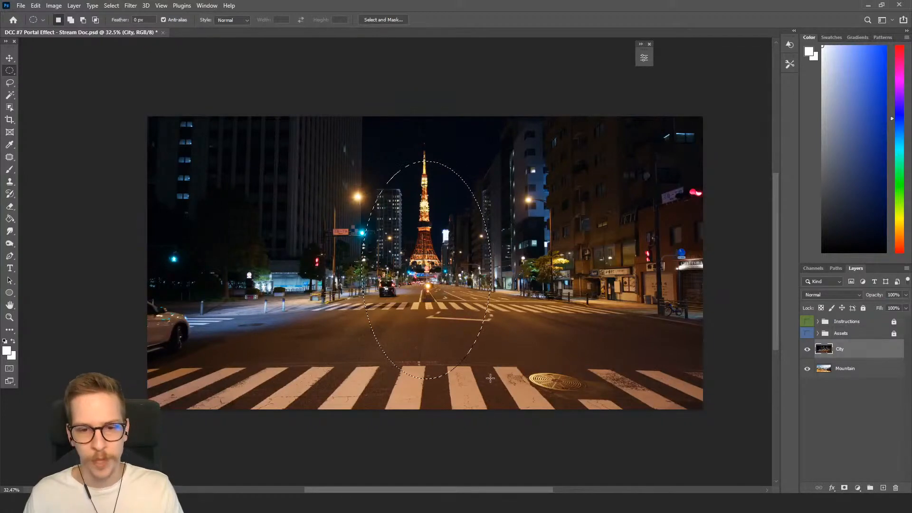
click(845, 489)
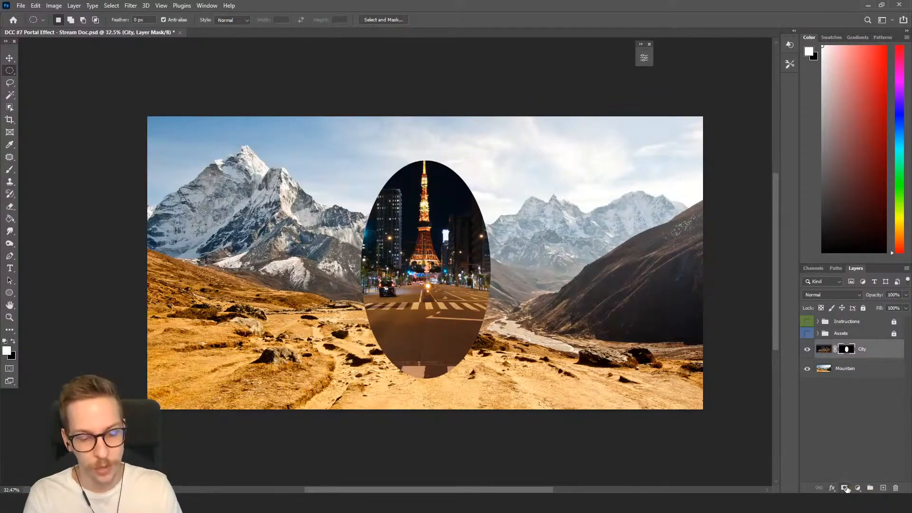
Undo the mask and instead mask the City layer with the inverted elliptical selection so the mountains show through the ellipse.
key(ctrl+z)
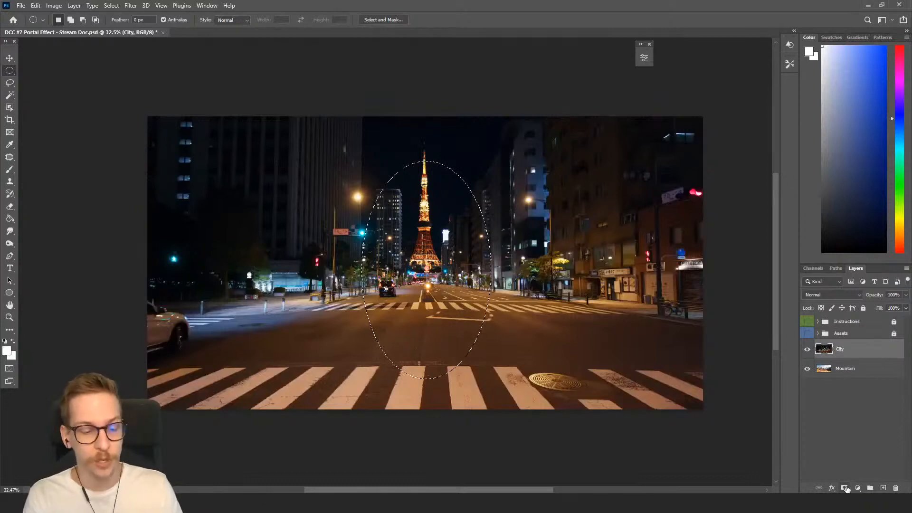
key(ctrl+shift+i)
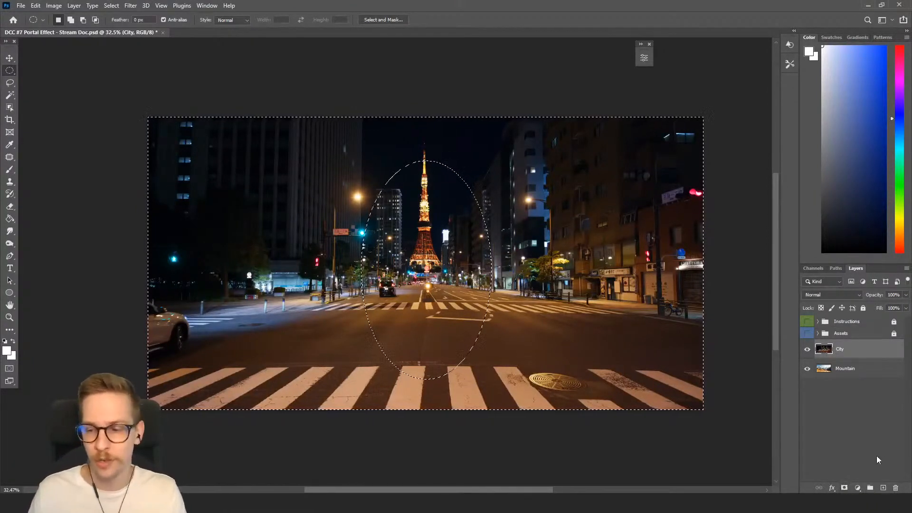
click(846, 488)
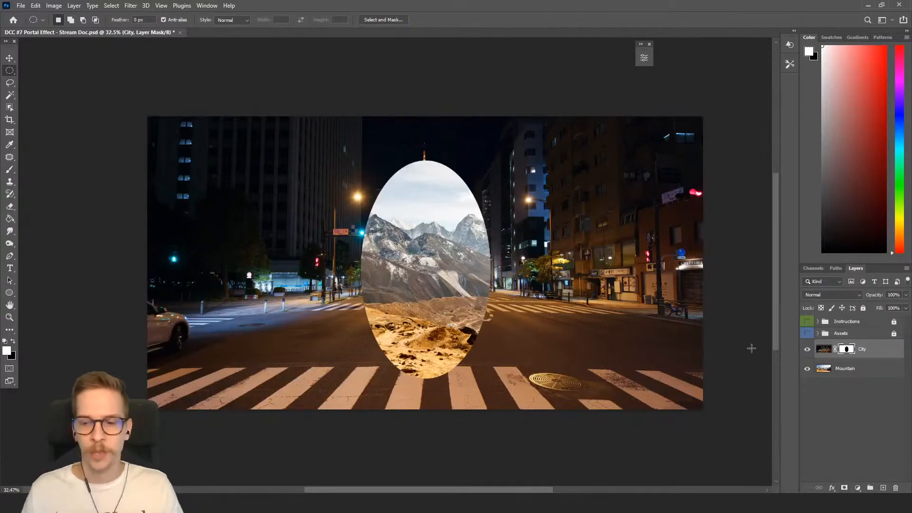
Convert the Mountain layer into a smart object.
click(857, 378)
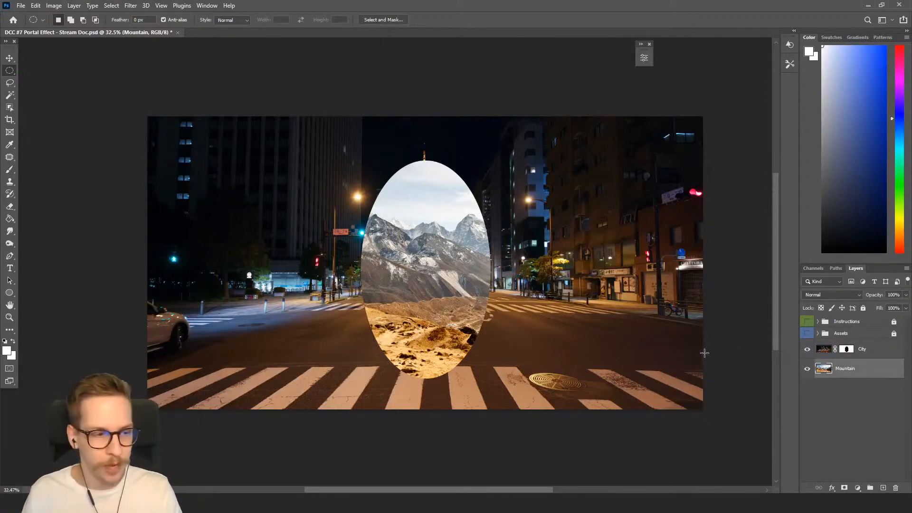
right_click(872, 364)
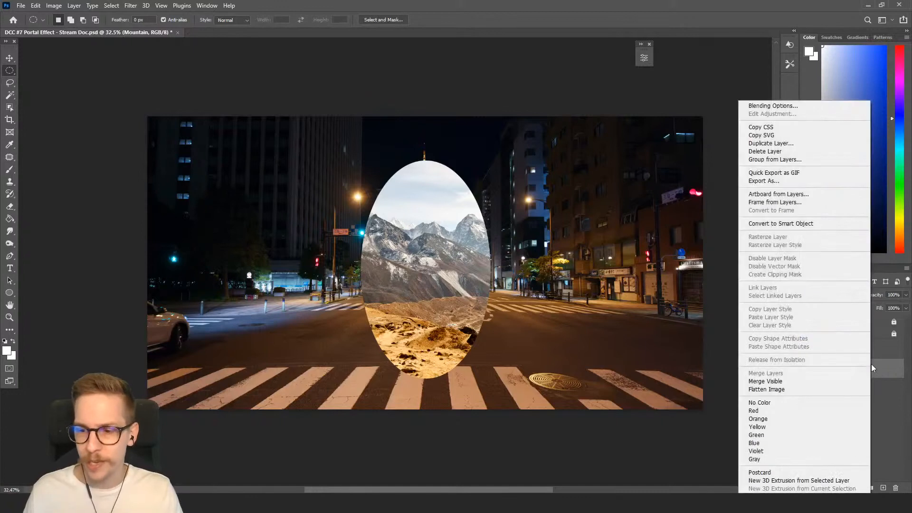
click(807, 227)
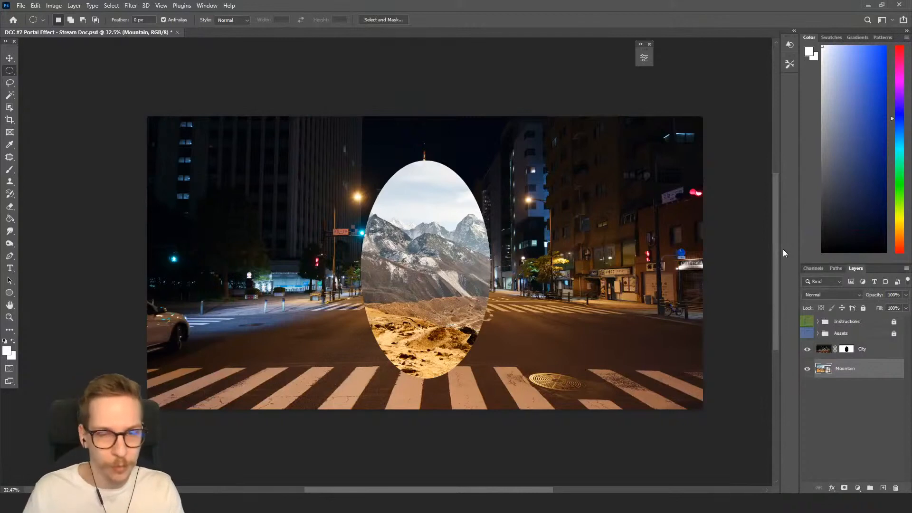
Scale the Mountain layer down to about 64% and shift it so the snowy peak sits inside the portal.
key(v)
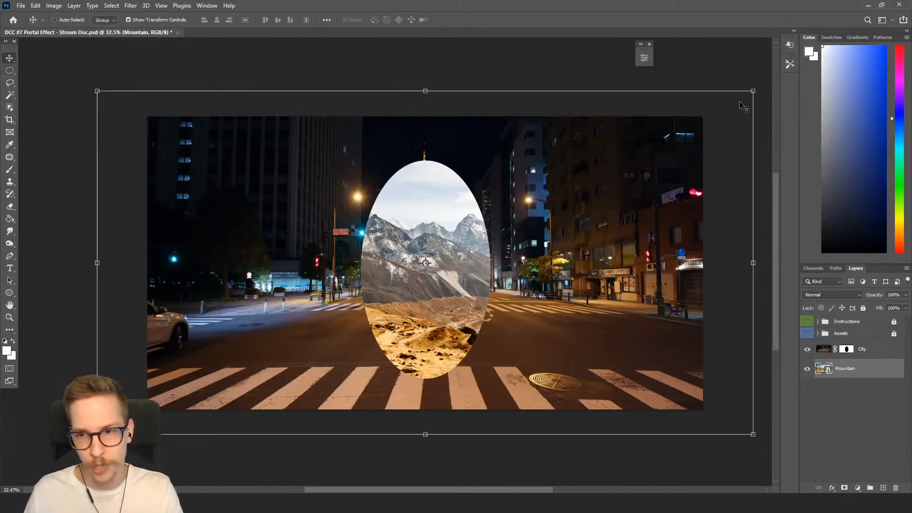
drag(753, 92, 477, 111)
drag(412, 332, 551, 276)
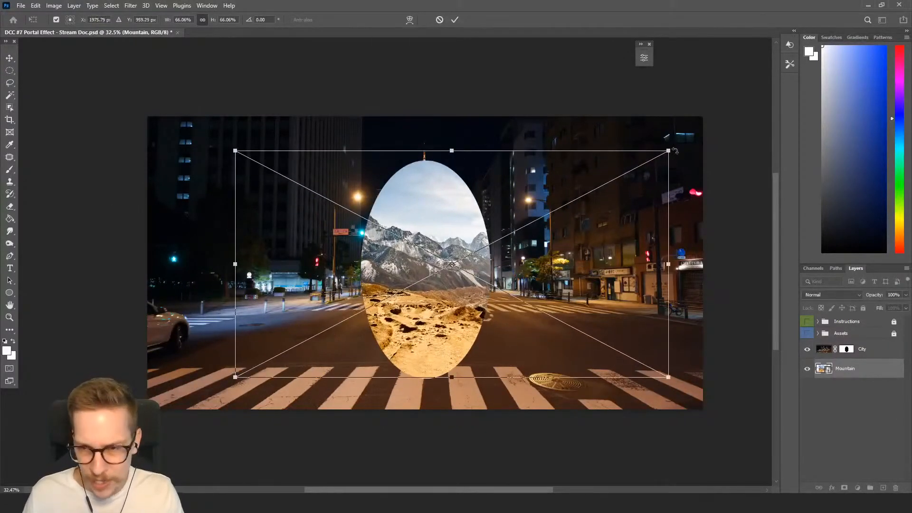
drag(669, 150, 655, 156)
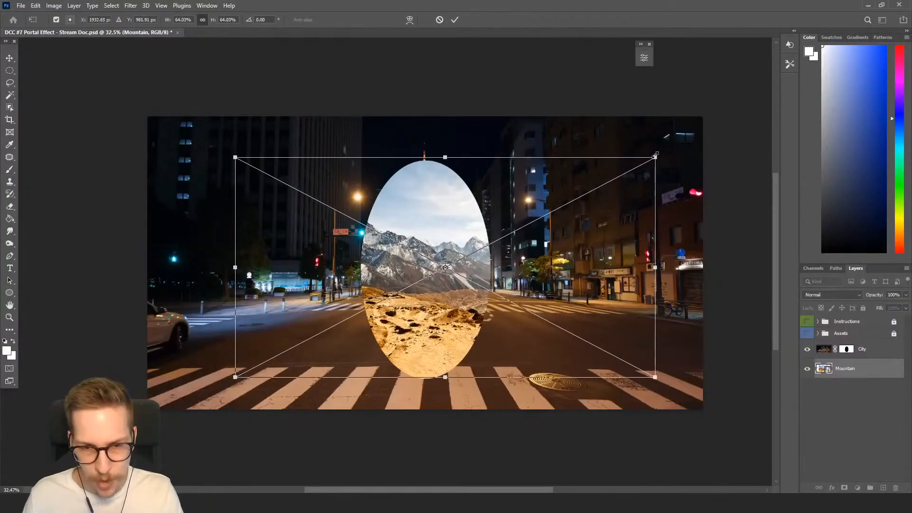
drag(598, 181, 599, 182)
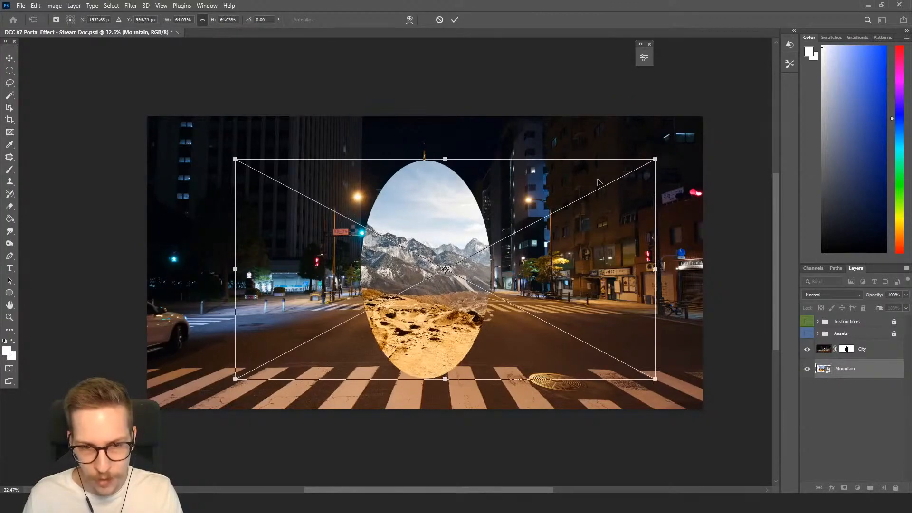
drag(476, 248, 545, 251)
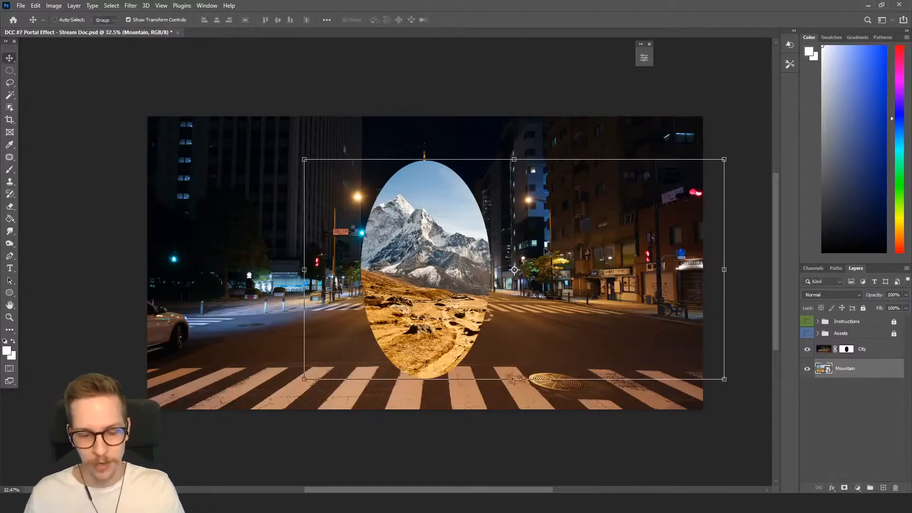
key(Return)
Draw an ellipse shape about 840 × 1415 px tracing the portal's outline above the City layer.
key(b)
drag(473, 286, 498, 306)
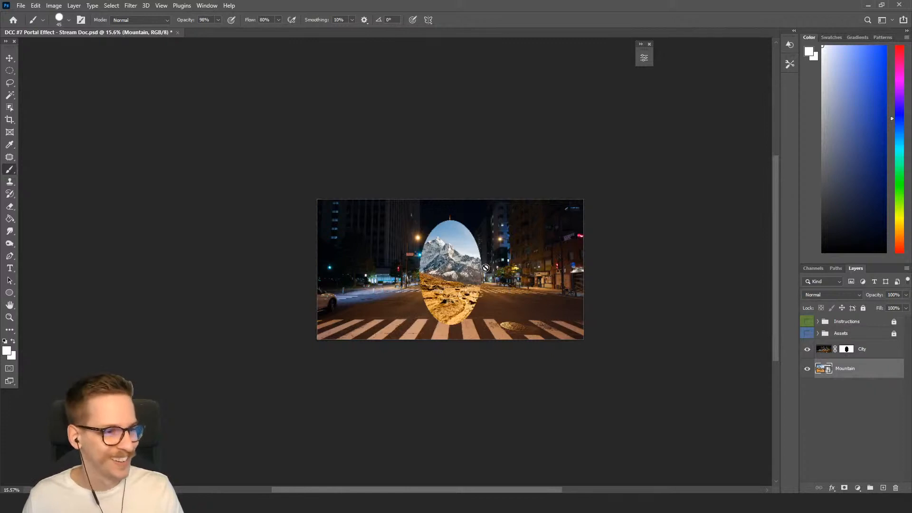
drag(478, 265, 509, 258)
drag(468, 281, 484, 299)
drag(481, 299, 481, 297)
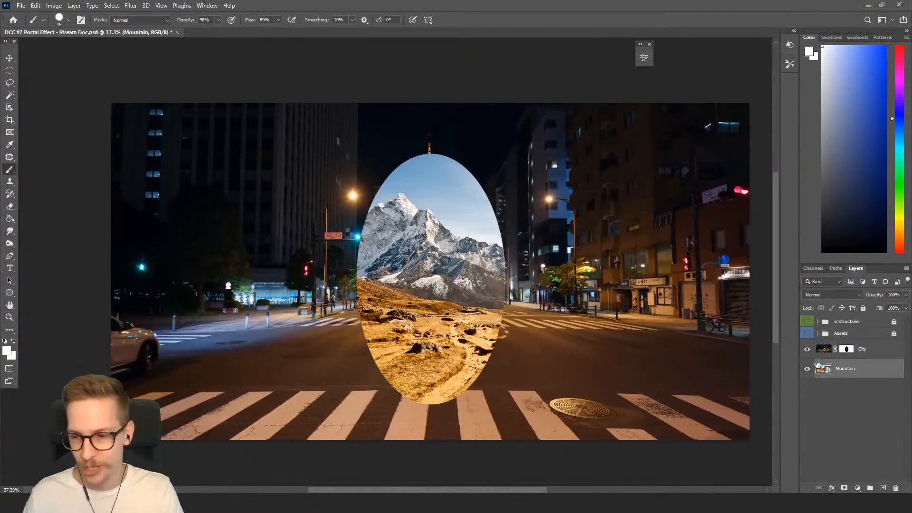
click(870, 349)
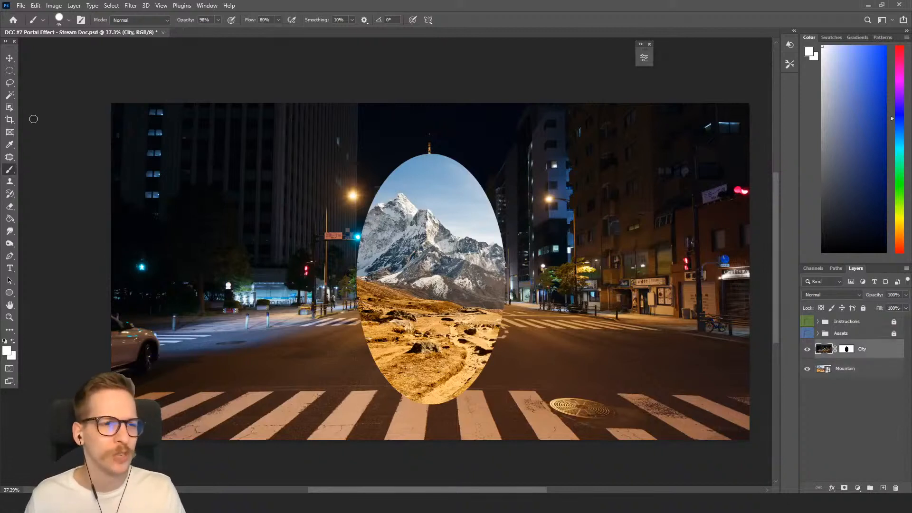
click(14, 293)
right_click(14, 292)
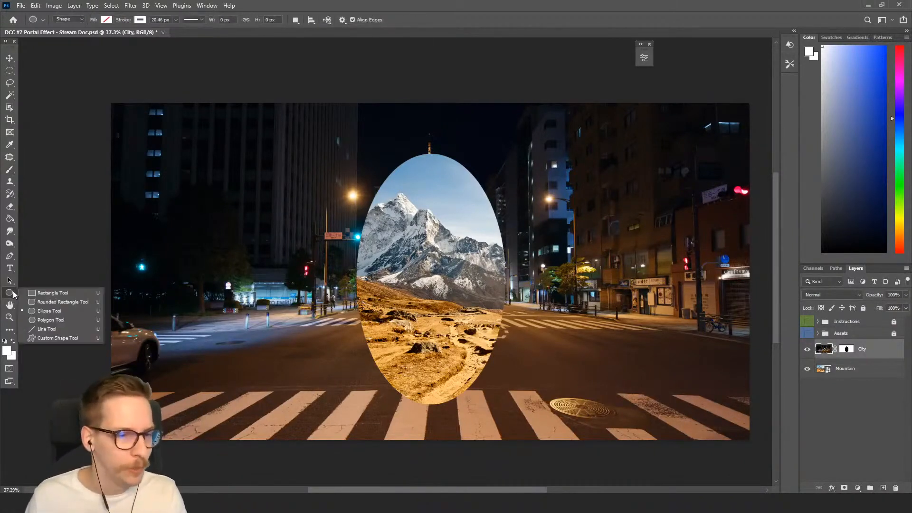
click(43, 315)
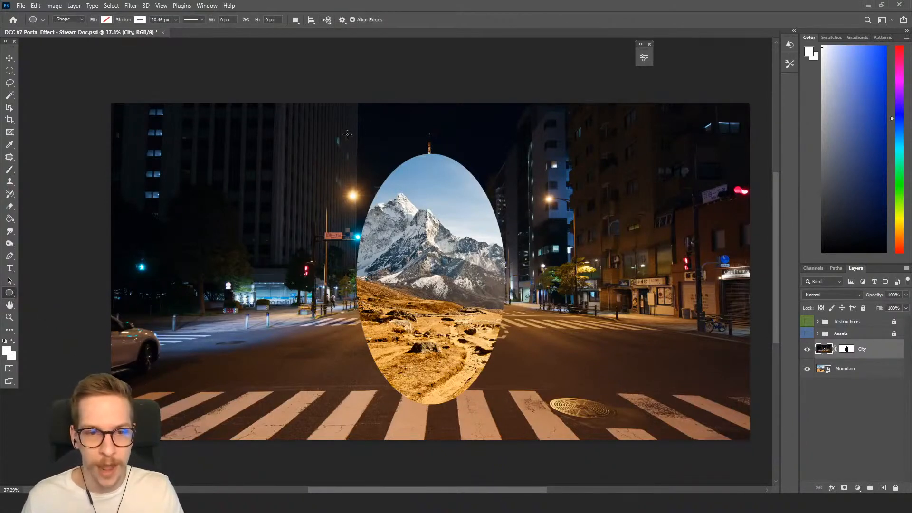
mouse_move(347, 134)
mouse_down()
mouse_move(443, 283)
mouse_move(479, 394)
mouse_move(492, 385)
mouse_move(495, 396)
mouse_move(489, 379)
mouse_move(509, 409)
mouse_move(495, 376)
mouse_move(505, 406)
mouse_up()
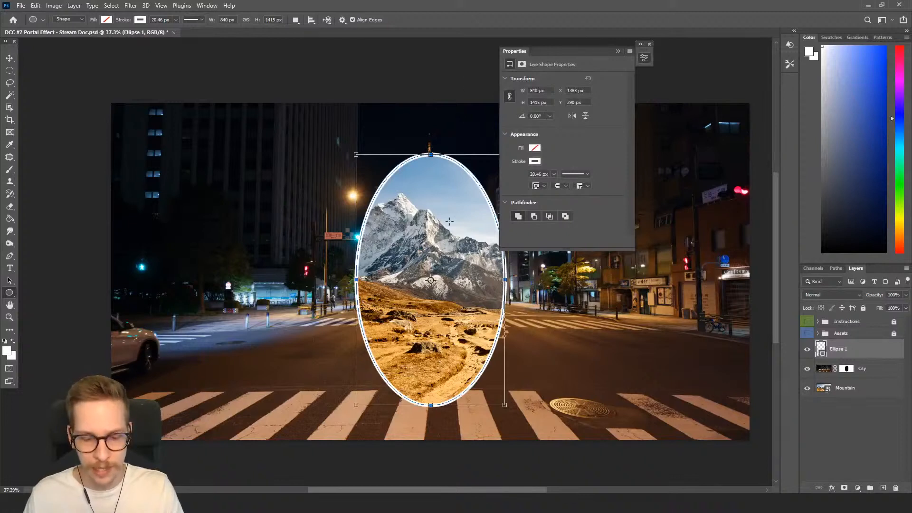
key(b)
click(618, 51)
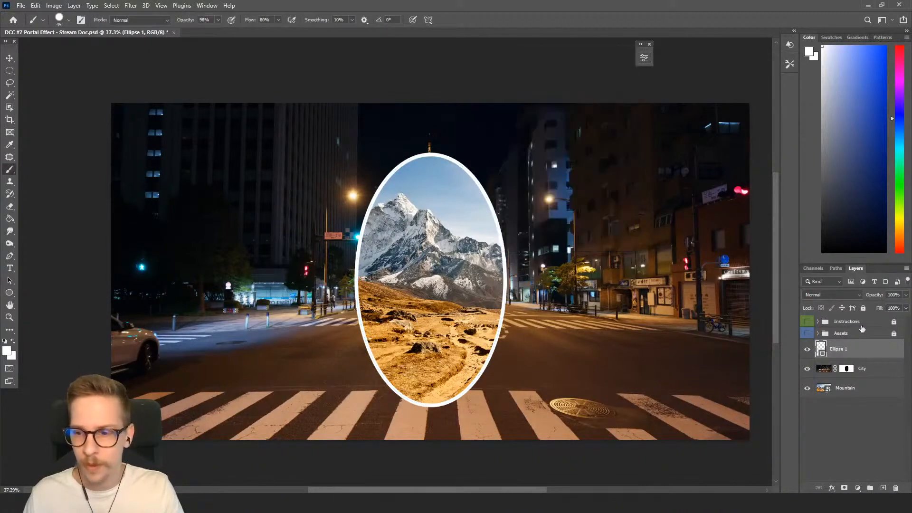
Set the ellipse shape's stroke width to 1 px.
click(11, 293)
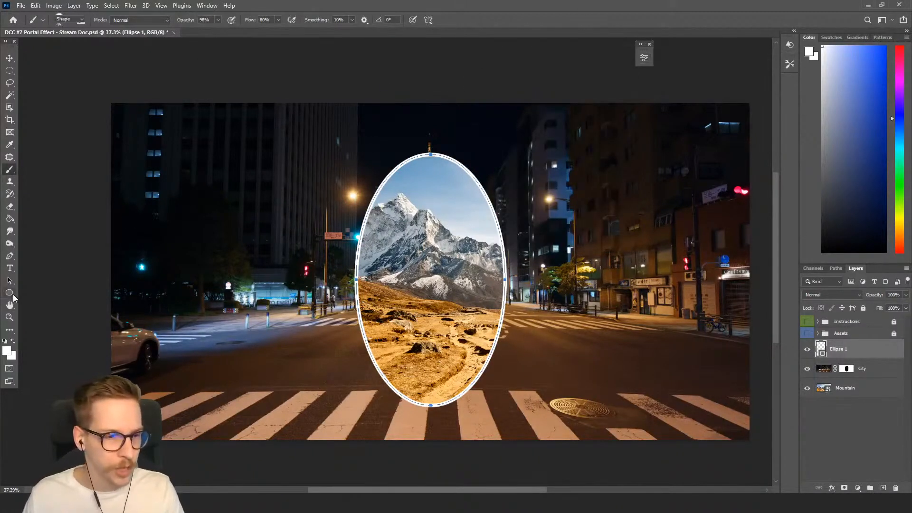
drag(157, 19, 145, 28)
text(1.46)
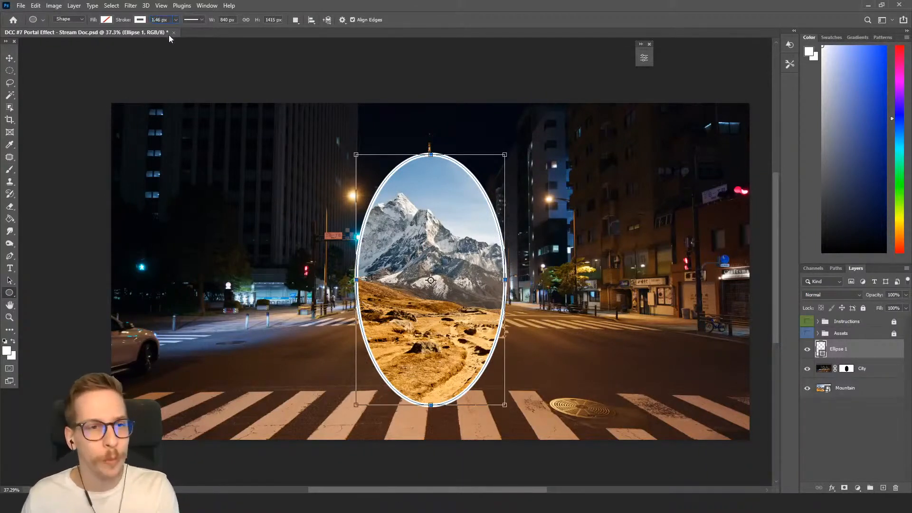
key(BackSpace)
key(BackSpace)
key(BackSpace)
key(Return)
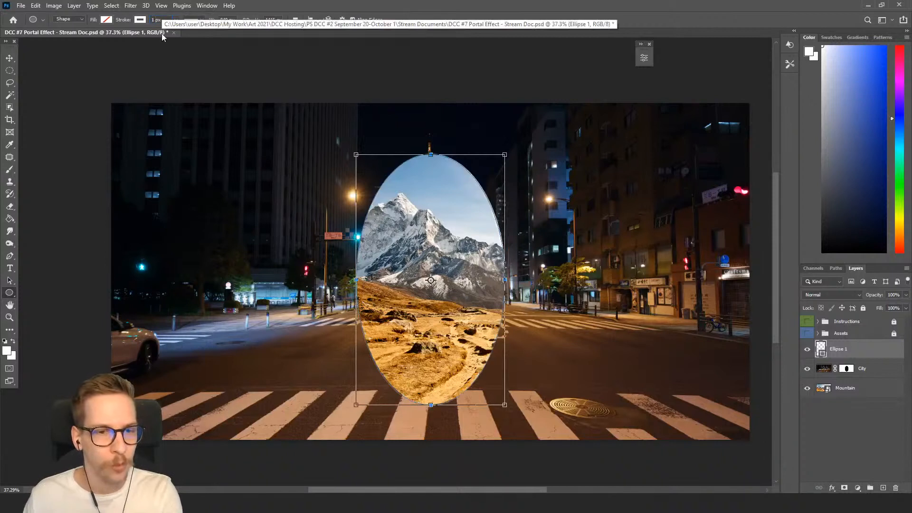
click(141, 22)
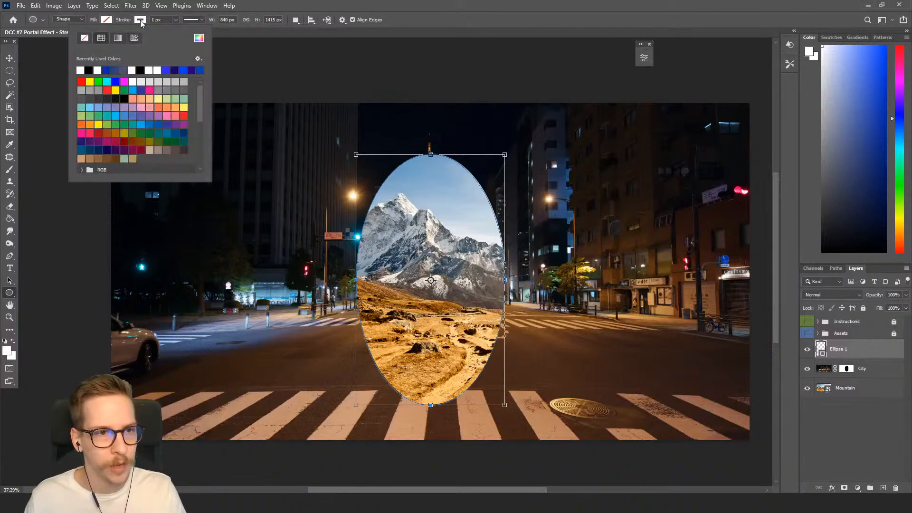
click(361, 10)
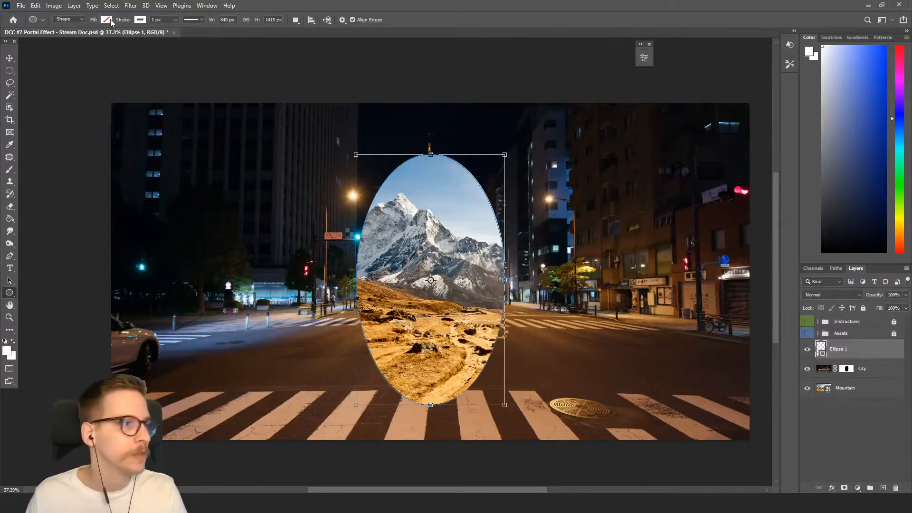
Add a blue Outer Glow to the ellipse layer in Screen mode with 80% opacity, 15% spread and 250 px size.
double_click(860, 347)
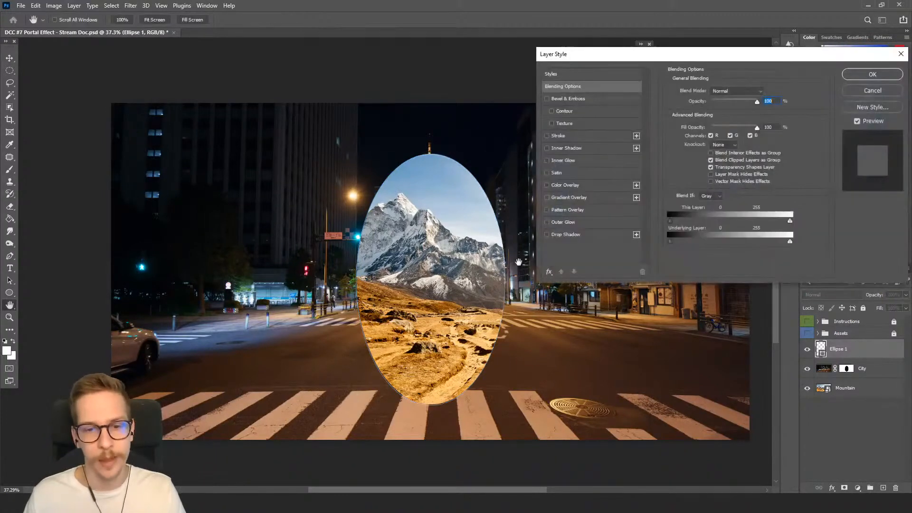
click(574, 226)
drag(606, 61, 418, 134)
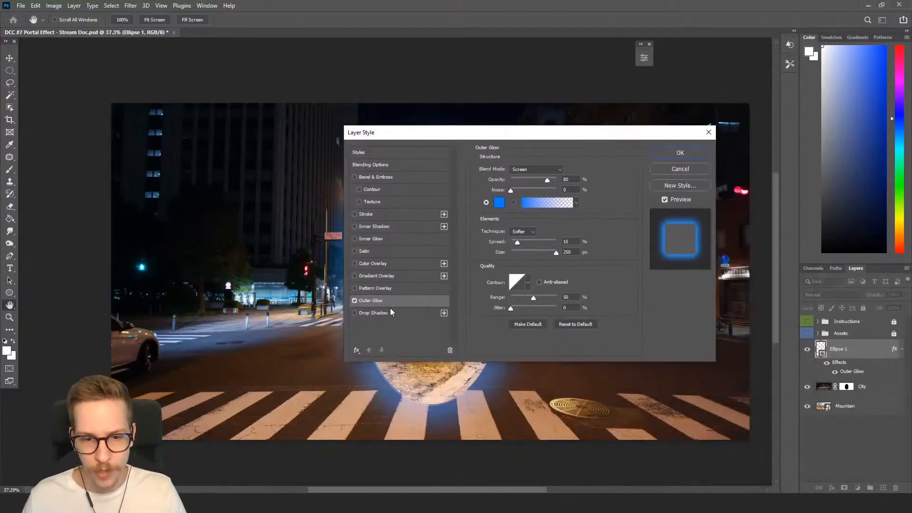
click(572, 179)
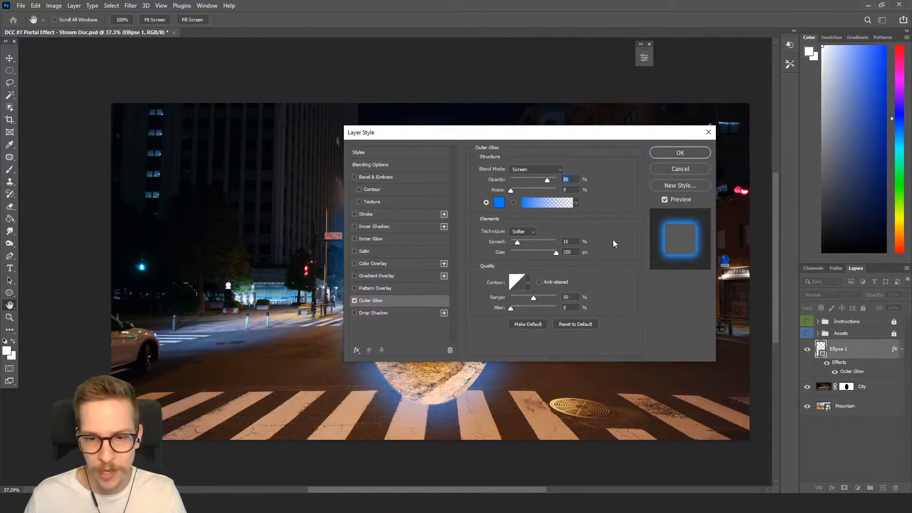
click(574, 243)
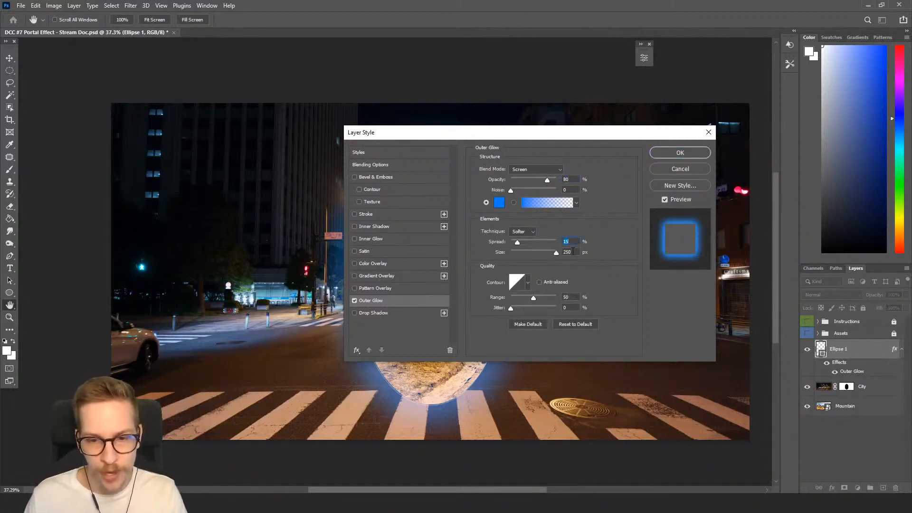
click(575, 252)
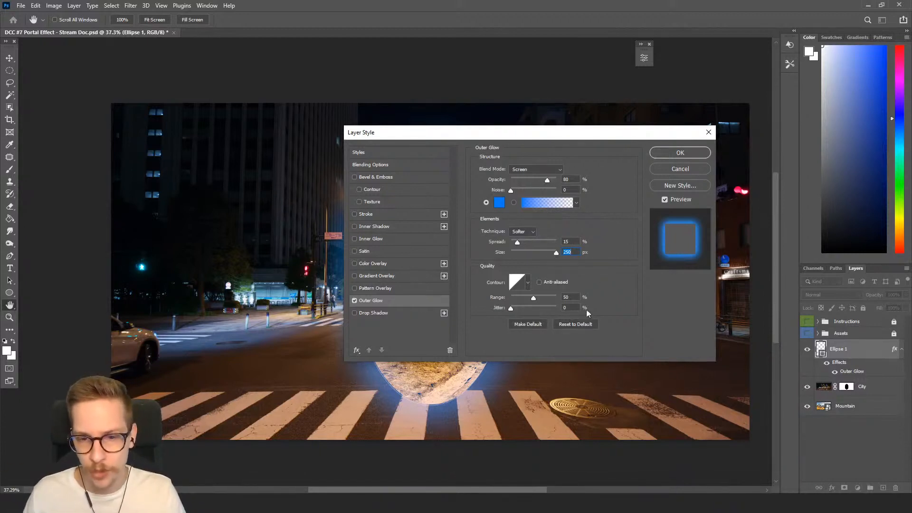
click(680, 152)
Switch to the brush and save the document.
key(b)
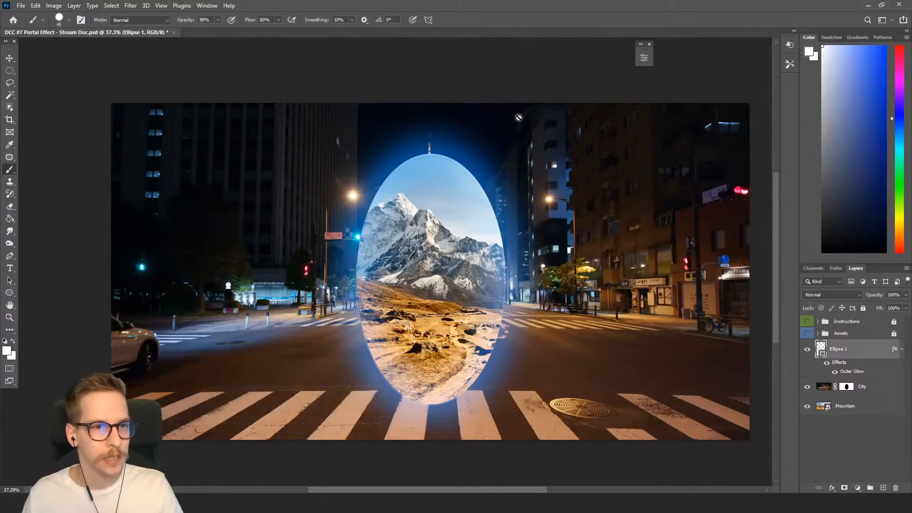
key(ctrl+s)
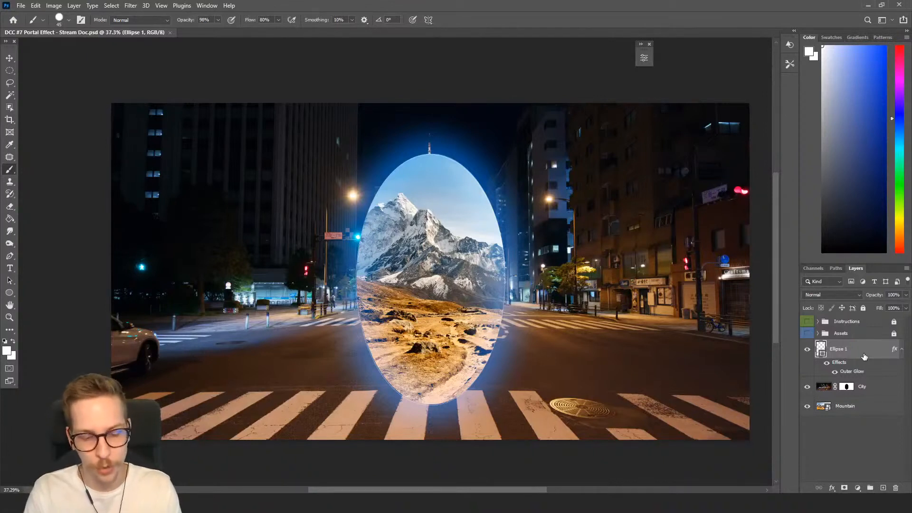
Create a new layer named Screen using the Screen blend mode.
key(ctrl+shift+n)
text(Screen)
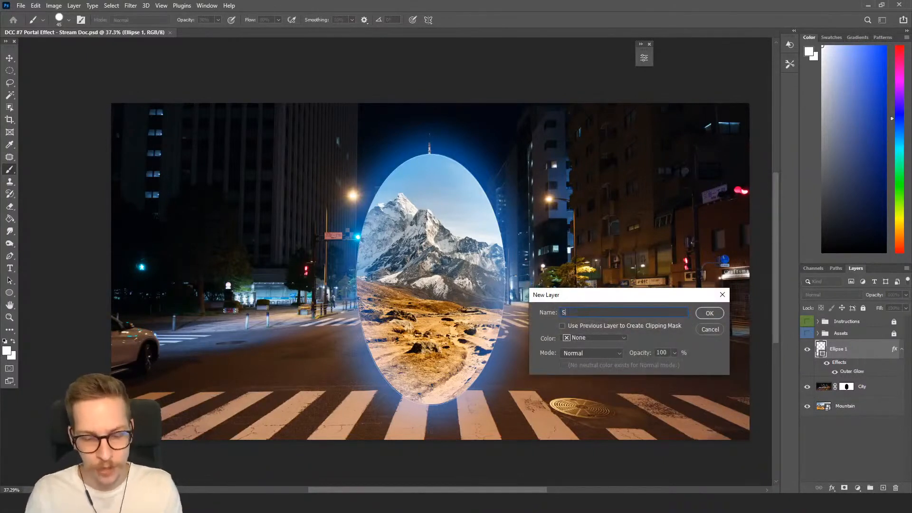
click(598, 354)
click(602, 318)
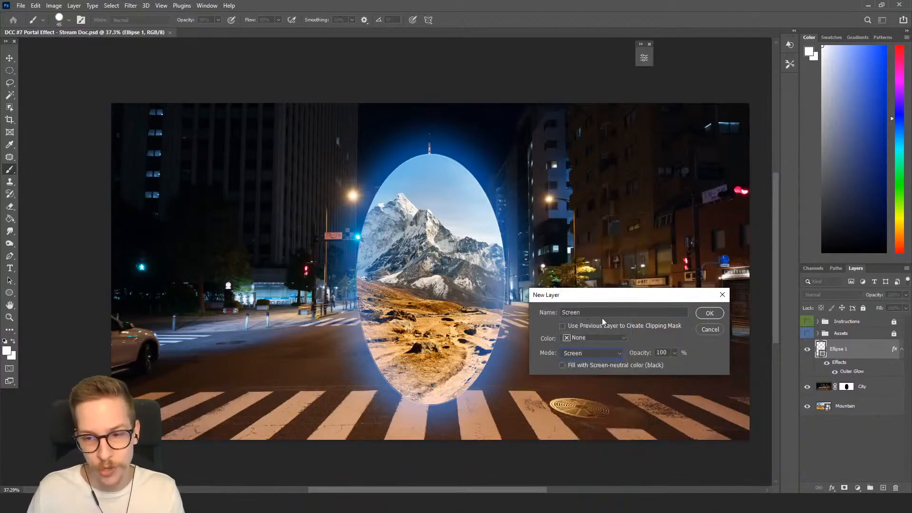
click(709, 316)
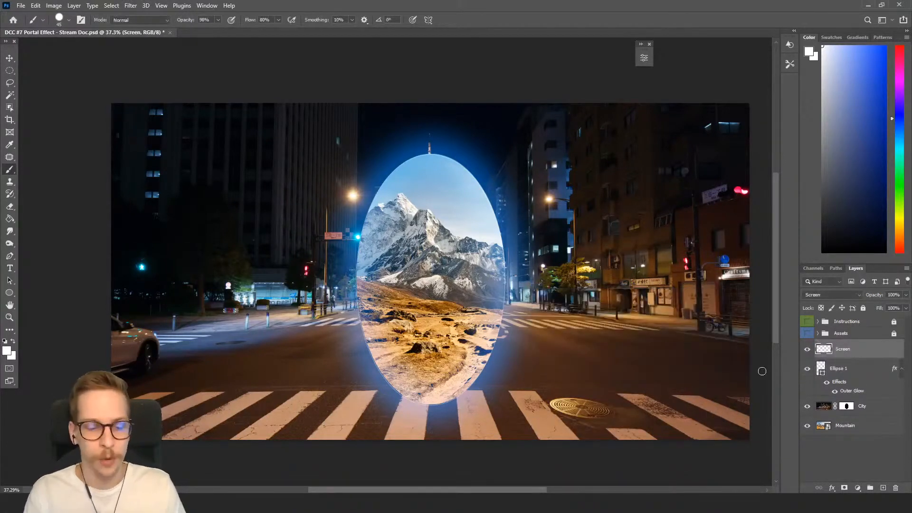
Create a new layer named Painting.
key(ctrl+shift+n)
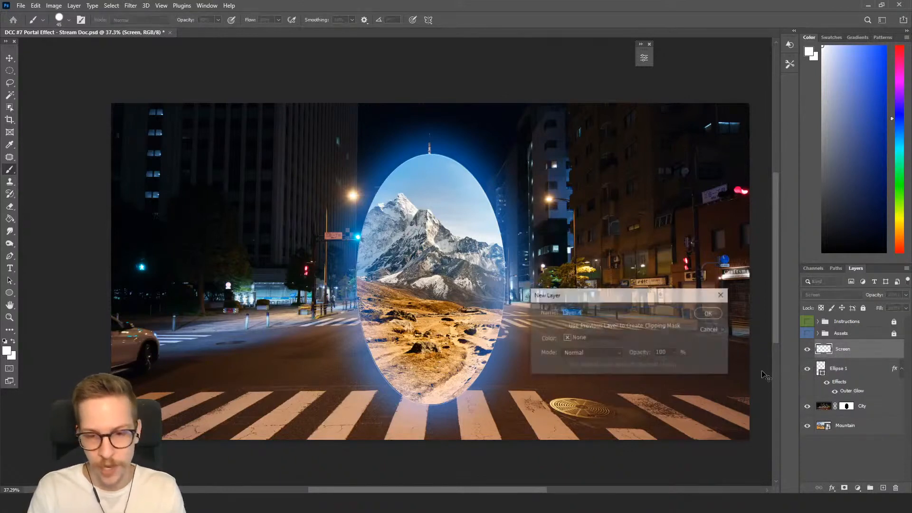
text(Painting)
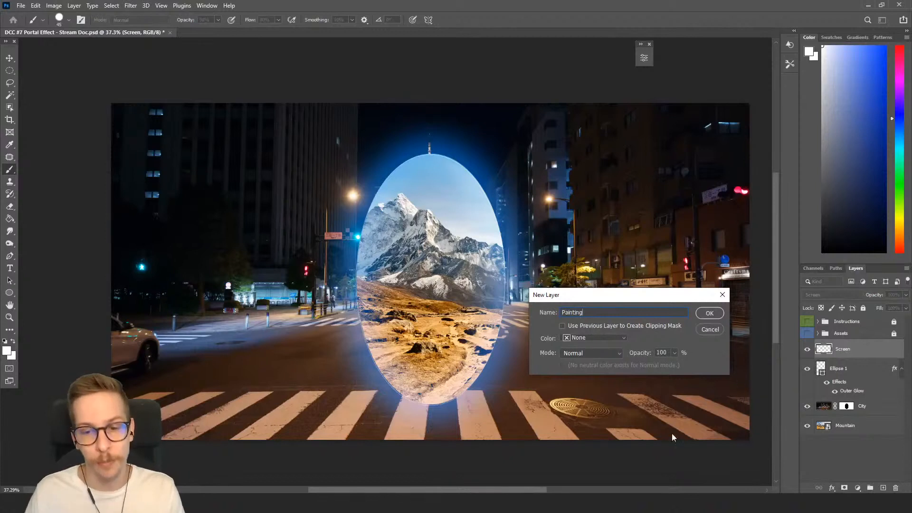
click(710, 314)
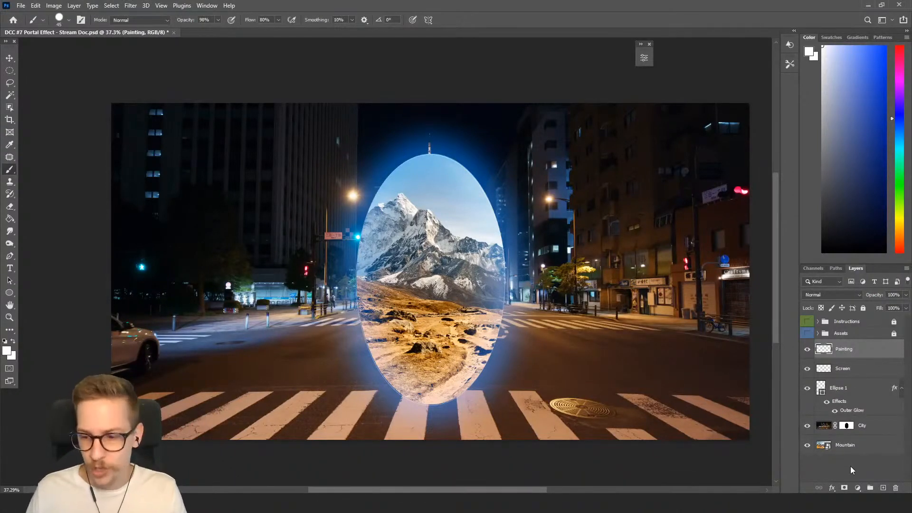
Add a Gradient Map adjustment layer using the Fire gradient preset.
click(862, 491)
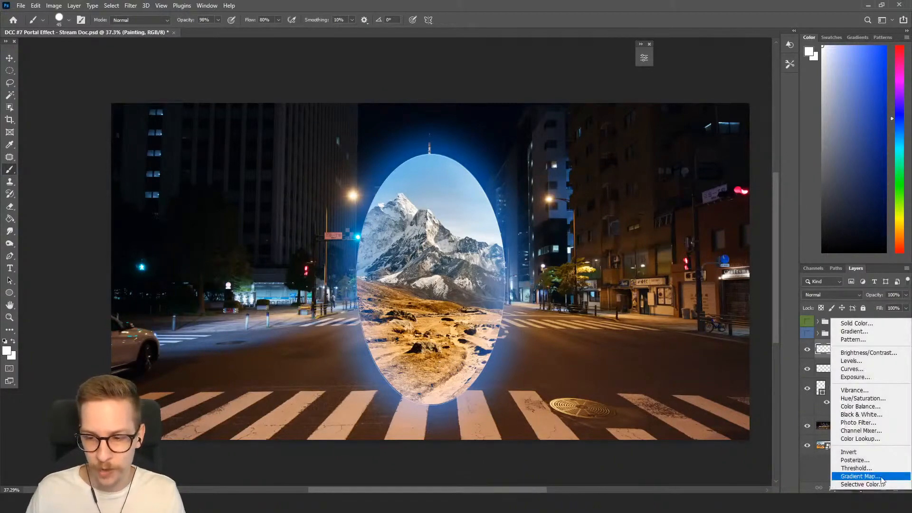
click(881, 477)
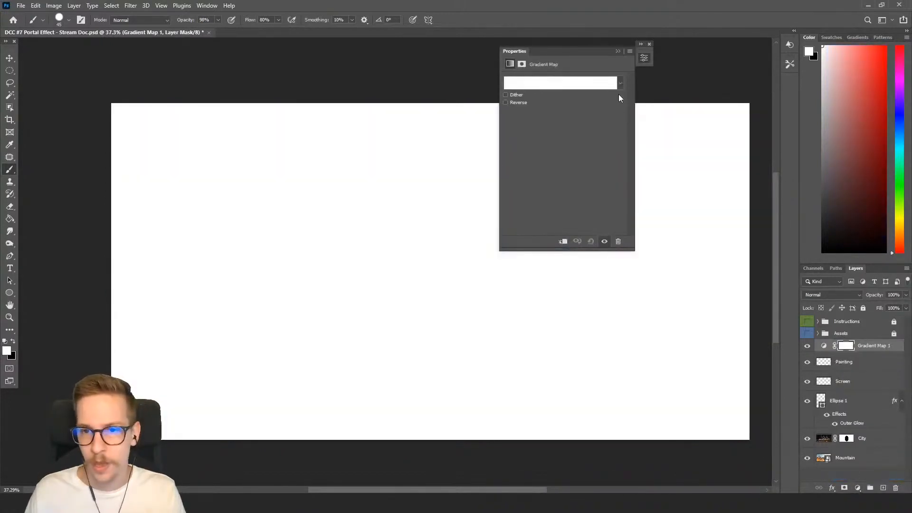
click(594, 84)
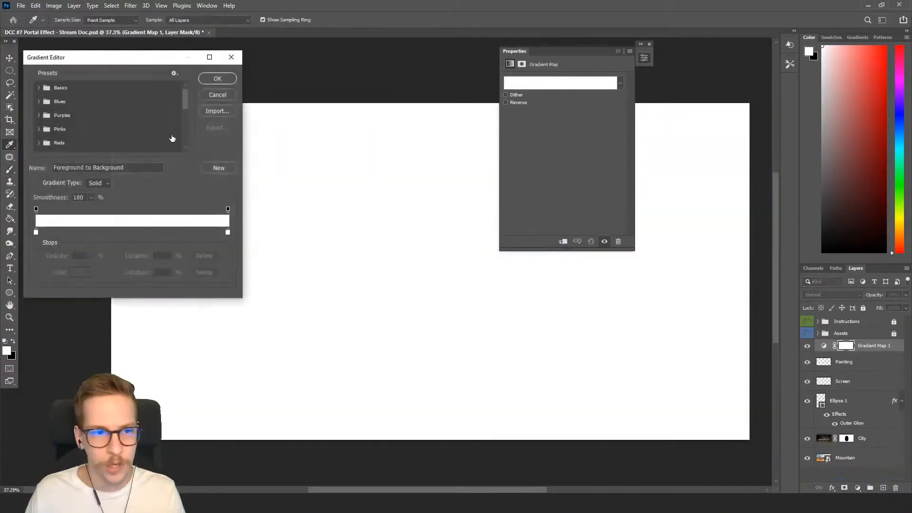
drag(185, 100, 186, 136)
click(43, 130)
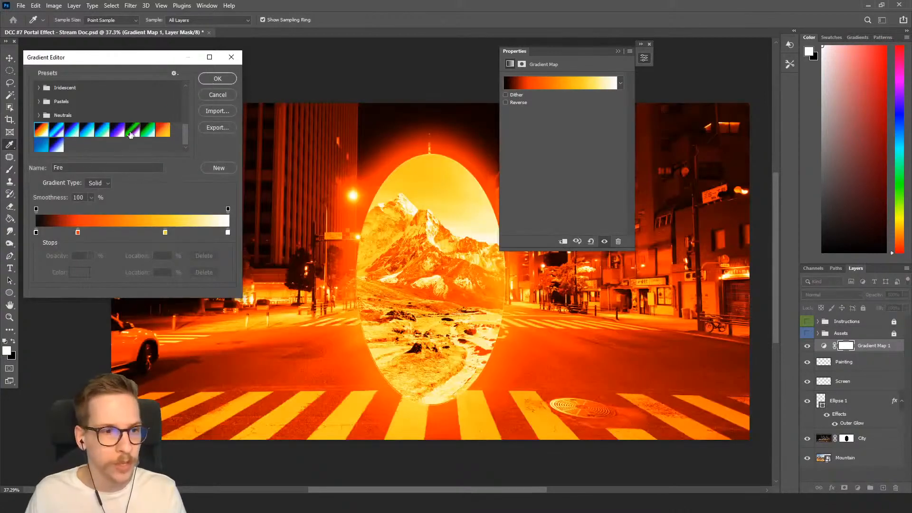
drag(136, 58, 159, 55)
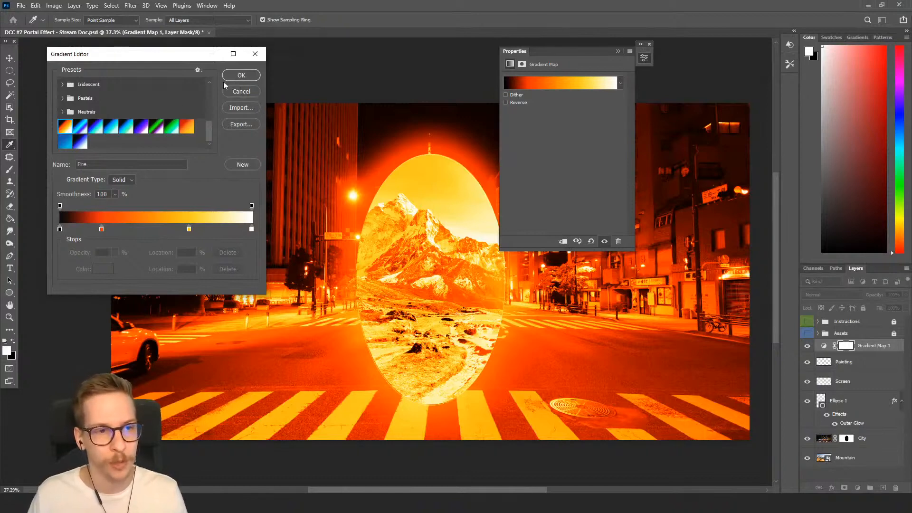
click(241, 75)
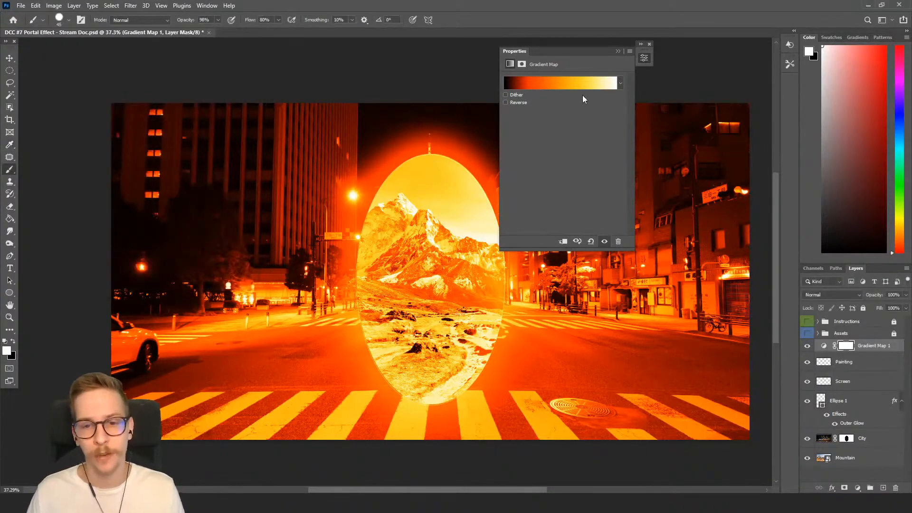
click(617, 51)
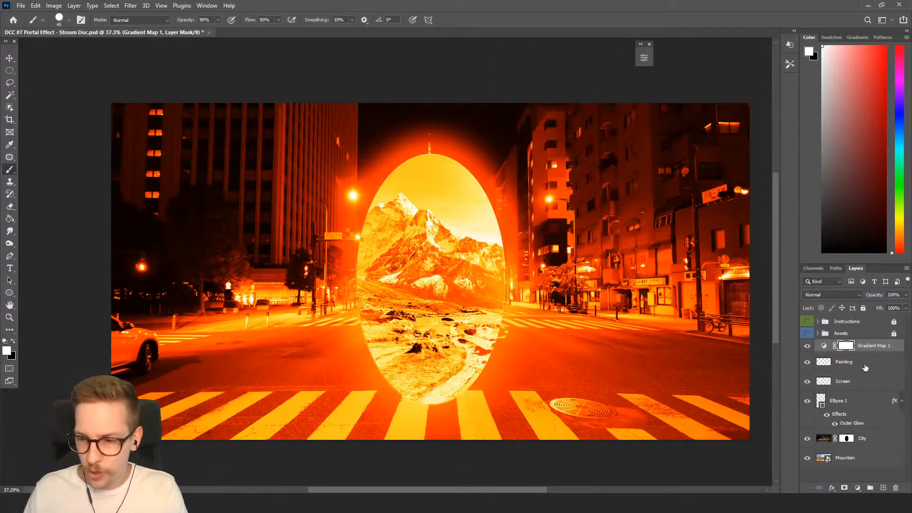
Clip the Gradient Map adjustment layer to the Painting layer.
click(864, 368)
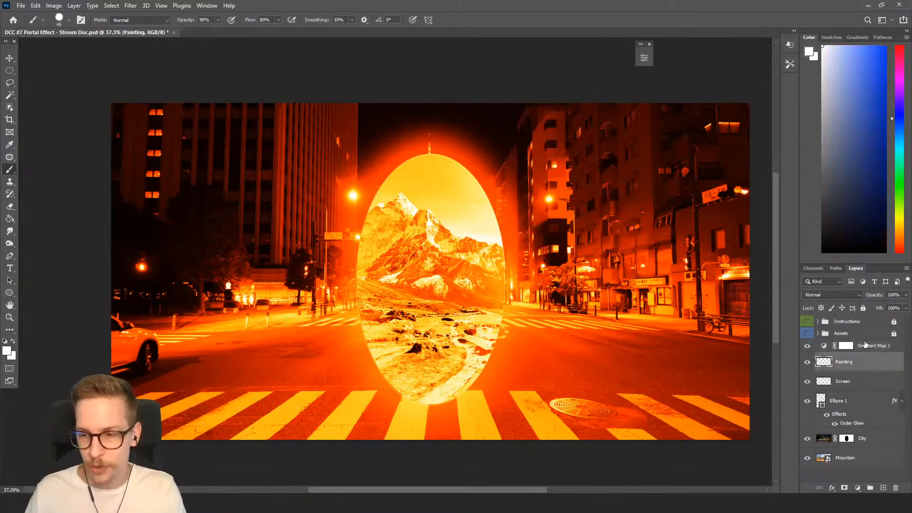
click(869, 348)
shift+click(863, 357)
right_click(863, 357)
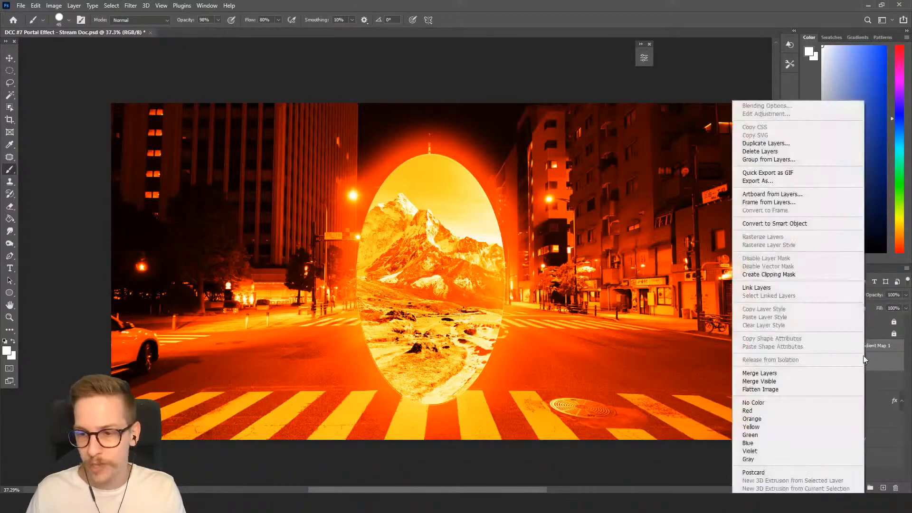
click(768, 274)
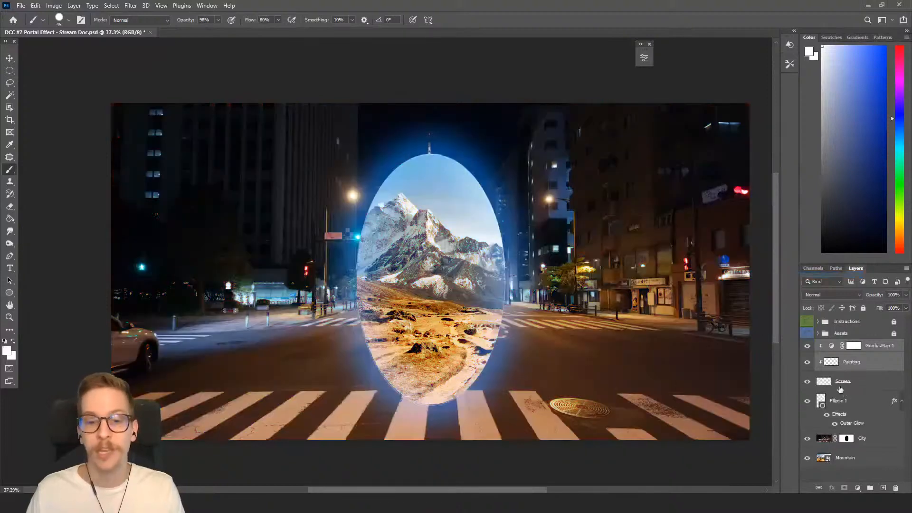
Group the Gradient Map, Painting and Screen layers into a group named Magic Effect.
click(849, 386)
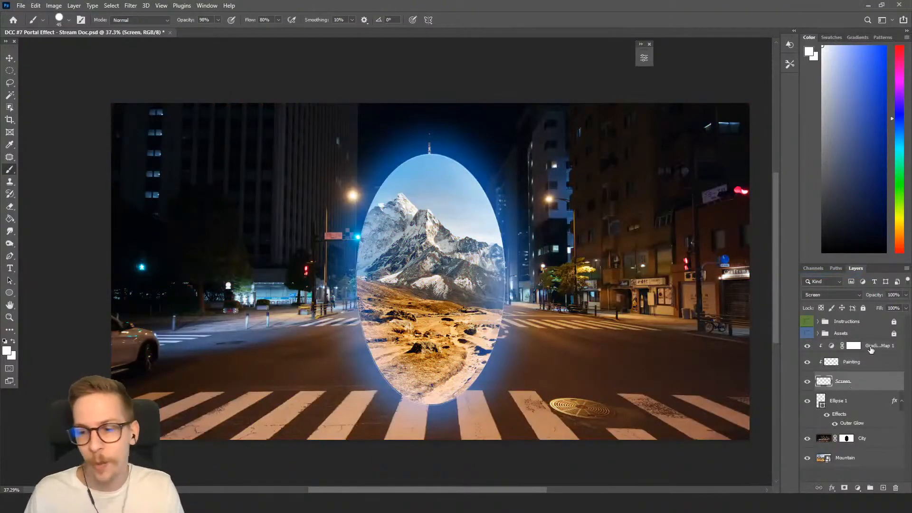
shift+click(871, 349)
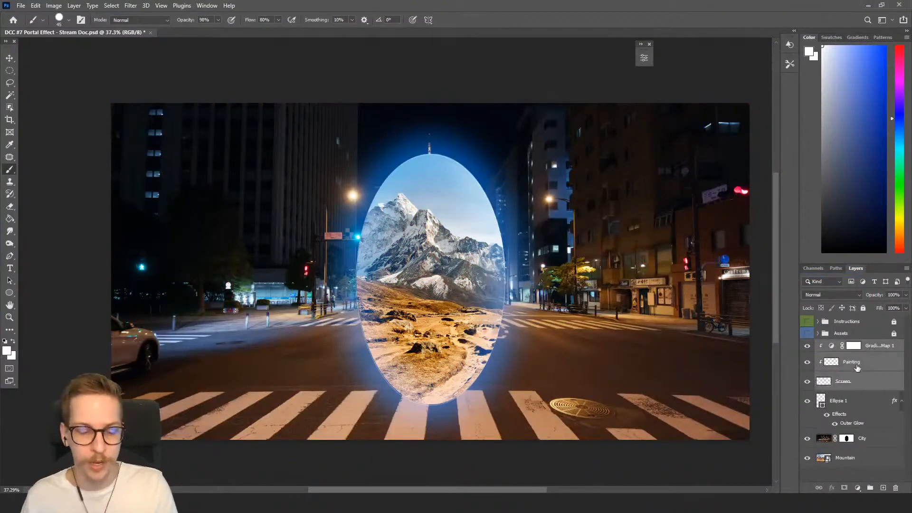
key(ctrl+g)
double_click(843, 346)
text(Magi)
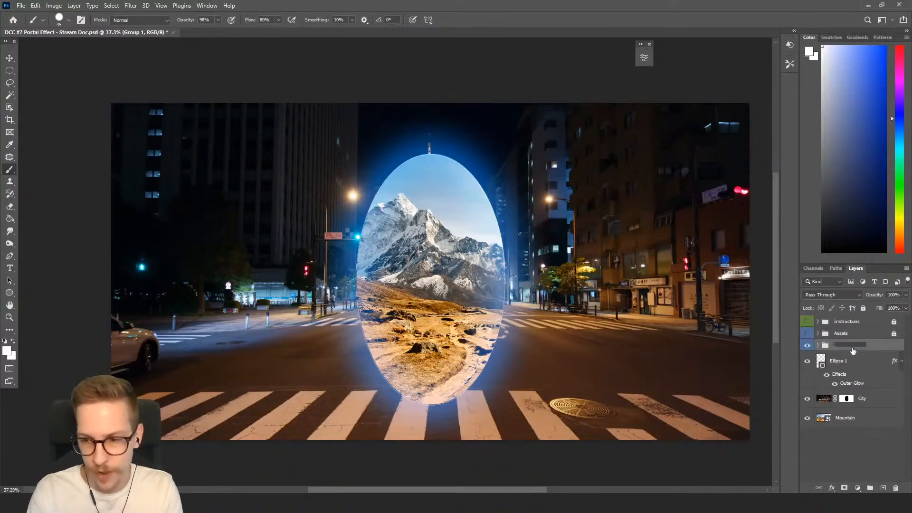
text(c Effect)
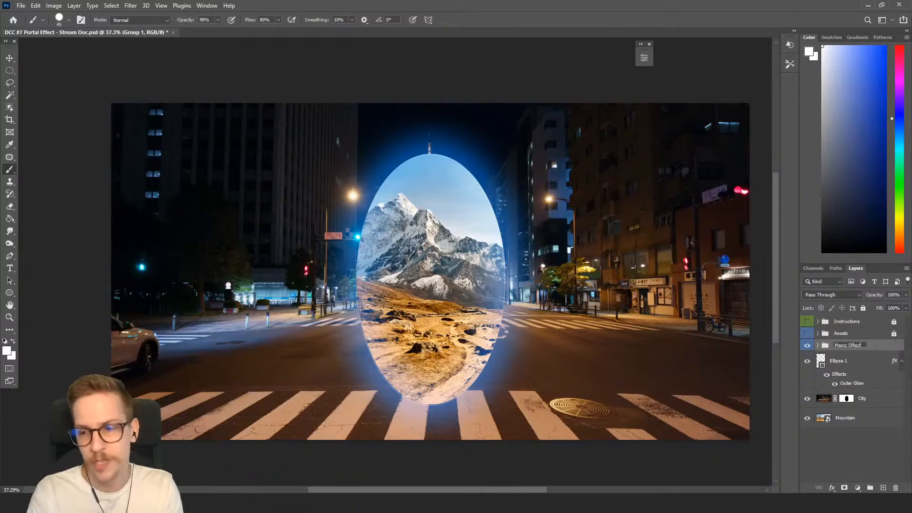
key(Return)
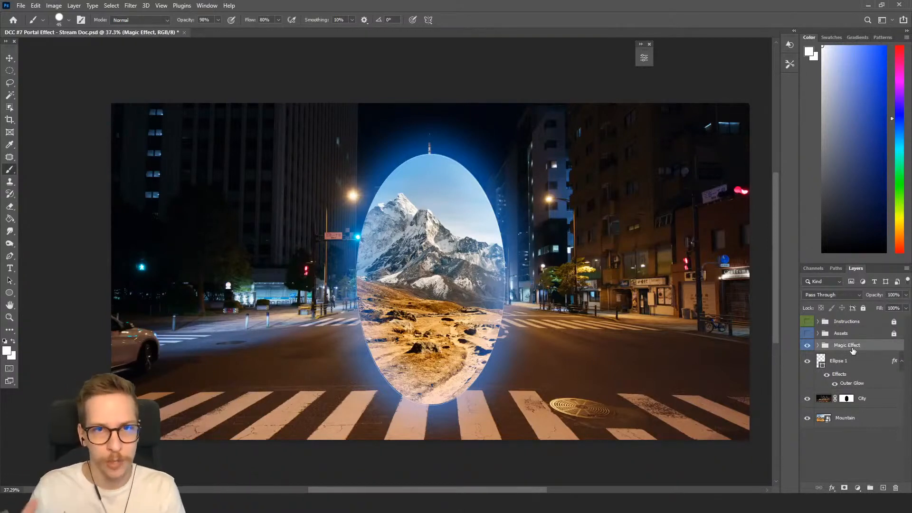
Open the group, fill the Painting layer with white and undo the fill.
click(818, 346)
click(858, 379)
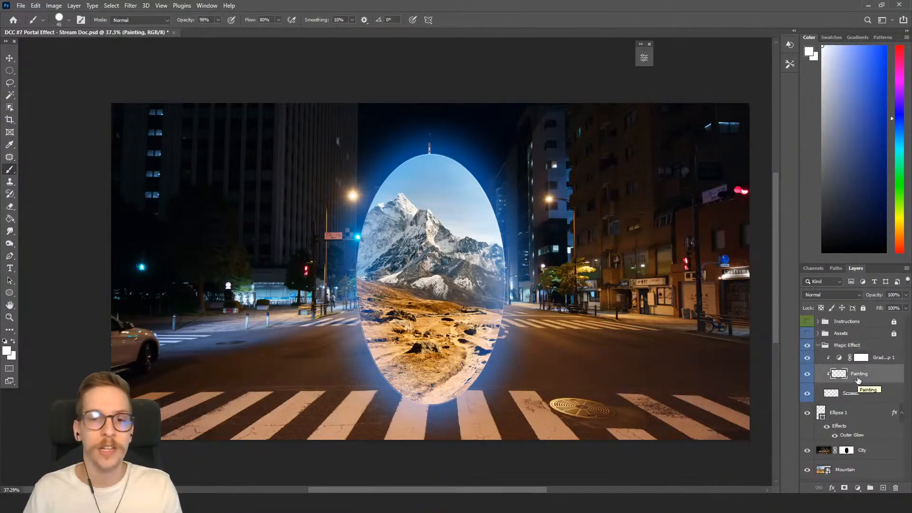
key(bracketleft)
key(bracketleft)
key(bracketleft)
key(bracketleft)
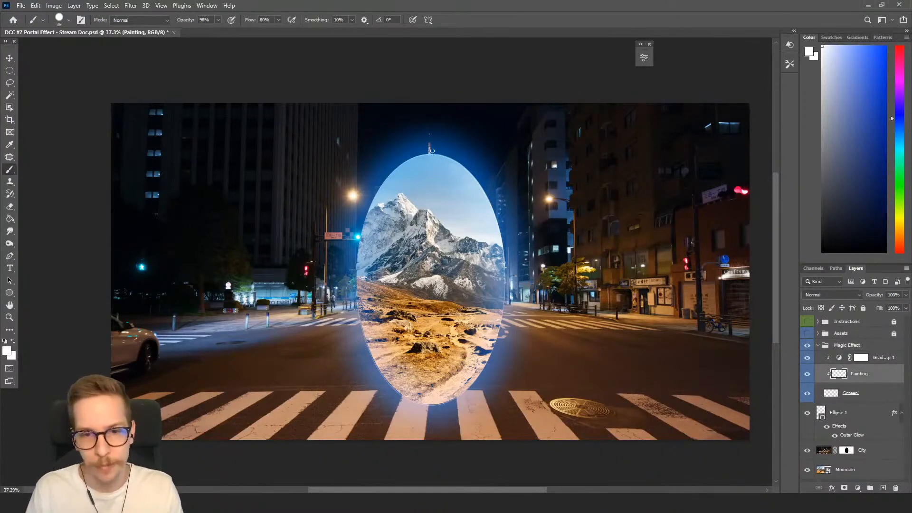
key(alt+BackSpace)
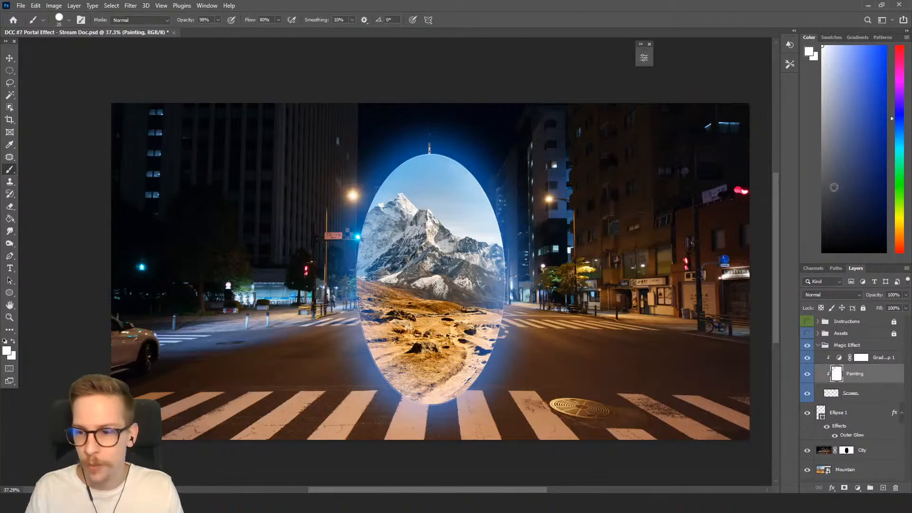
key(ctrl+z)
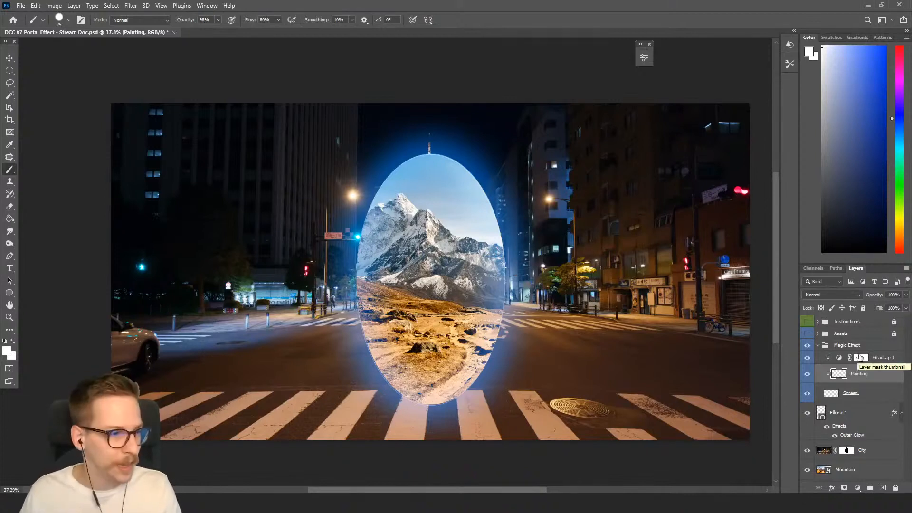
Fill the Screen layer with black using the Paint Bucket and default colours.
click(850, 397)
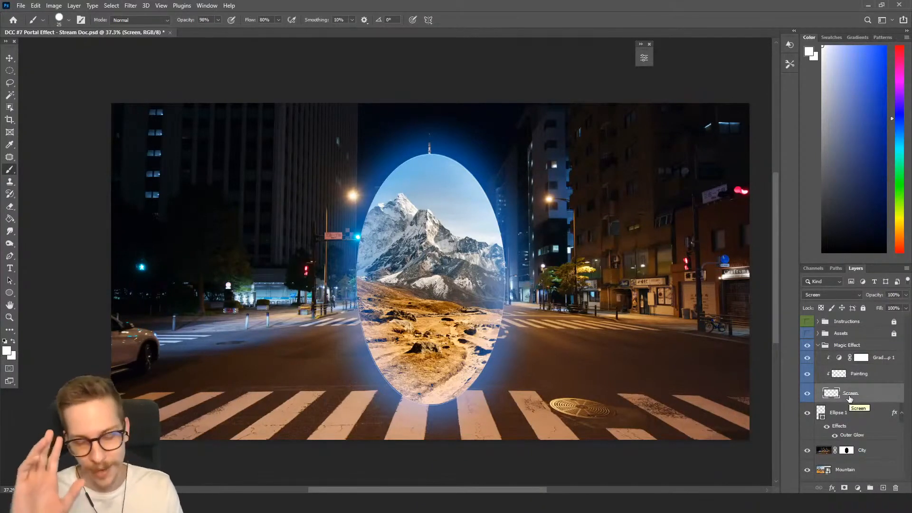
key(g)
key(d)
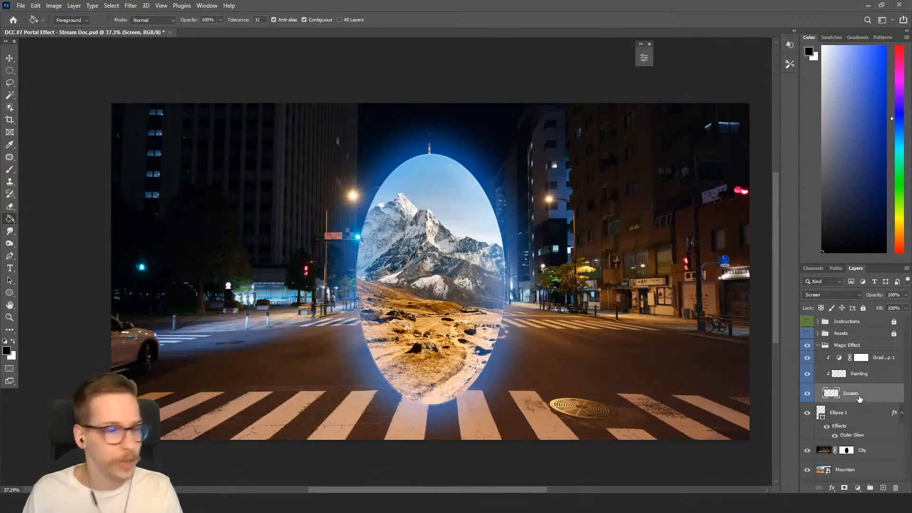
click(442, 207)
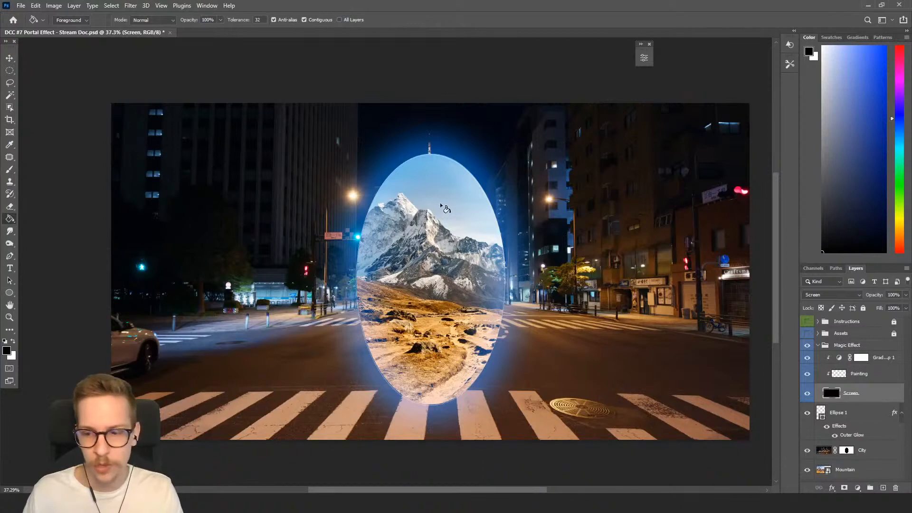
Paint a short white stroke on the Painting layer just above the top of the portal.
click(839, 375)
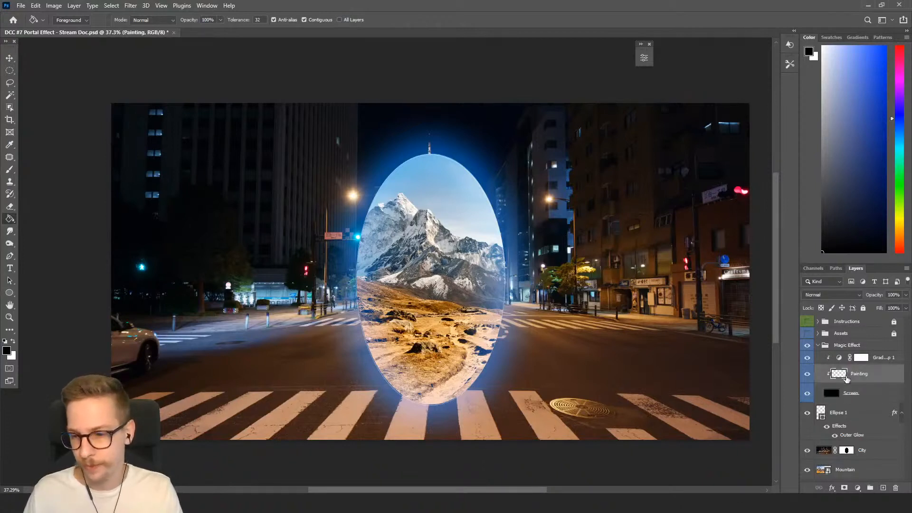
key(b)
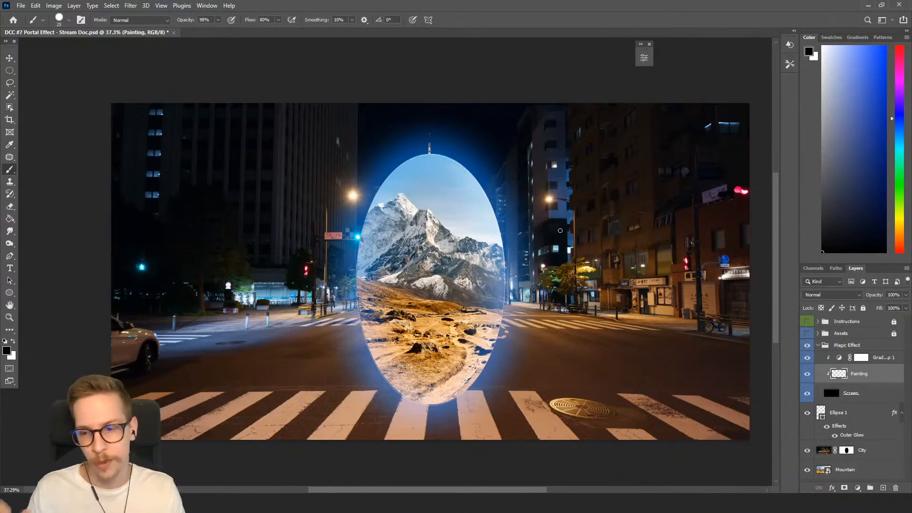
click(433, 146)
key(ctrl+z)
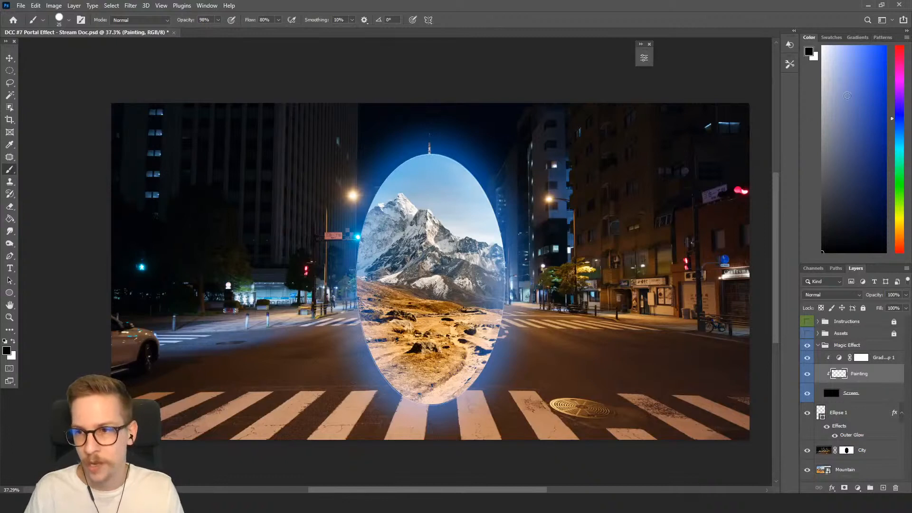
key(x)
mouse_move(430, 153)
mouse_down()
mouse_move(468, 154)
mouse_move(508, 175)
mouse_move(492, 159)
mouse_move(430, 151)
mouse_move(487, 159)
mouse_up()
Switch to the Smudge tool and load the Inking Brush tip.
key(r)
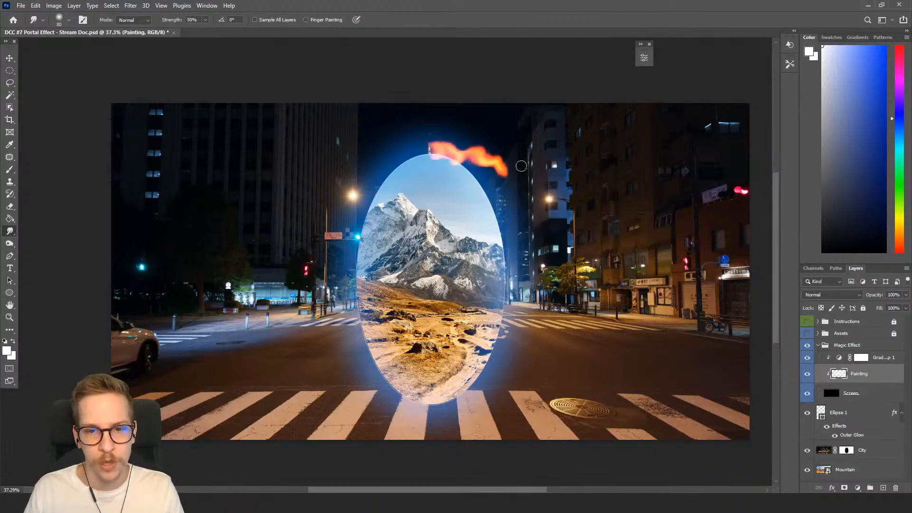
right_click(475, 150)
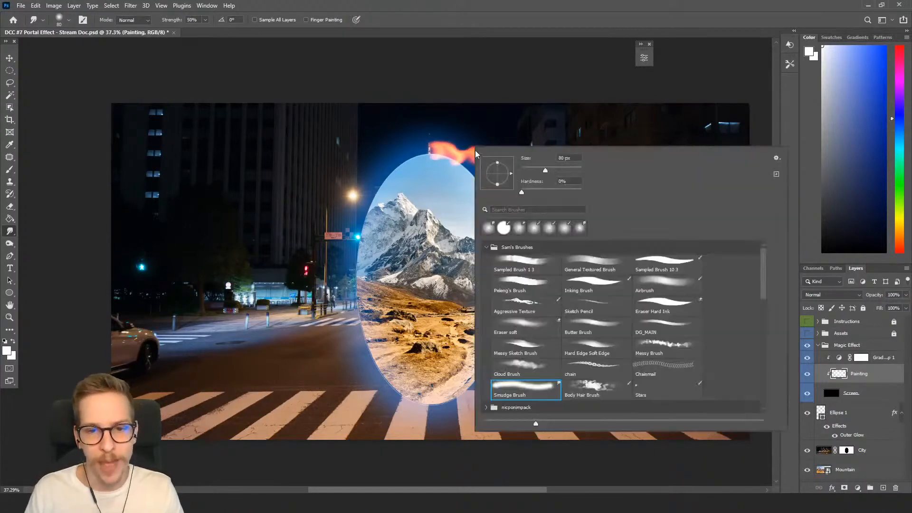
double_click(603, 293)
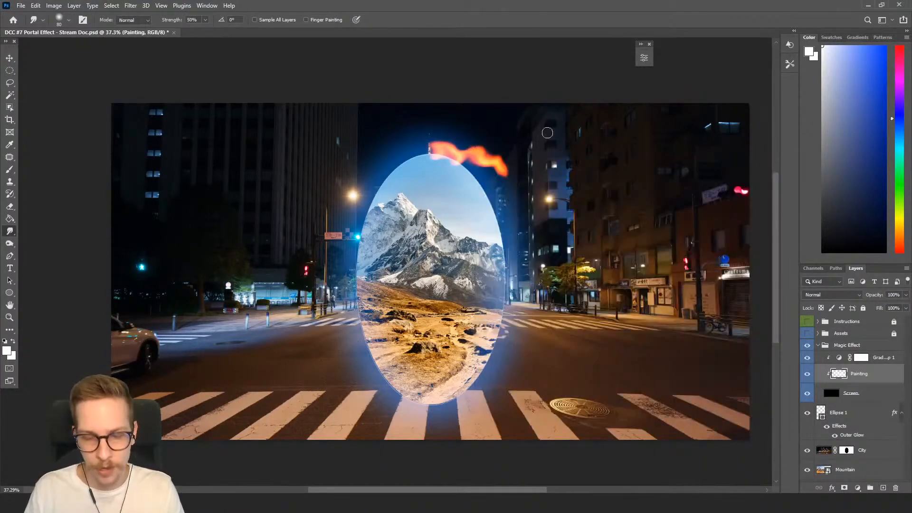
Pick another brush tip and paint a swirling stroke beside the portal's upper right edge.
key(b)
right_click(506, 167)
click(682, 298)
click(514, 125)
mouse_move(502, 203)
mouse_down()
mouse_move(565, 187)
mouse_move(541, 197)
mouse_move(562, 224)
mouse_move(563, 258)
mouse_up()
Enlarge the brush, paint a large loop around the portal and undo it.
key(bracketright)
key(bracketright)
key(bracketright)
key(bracketright)
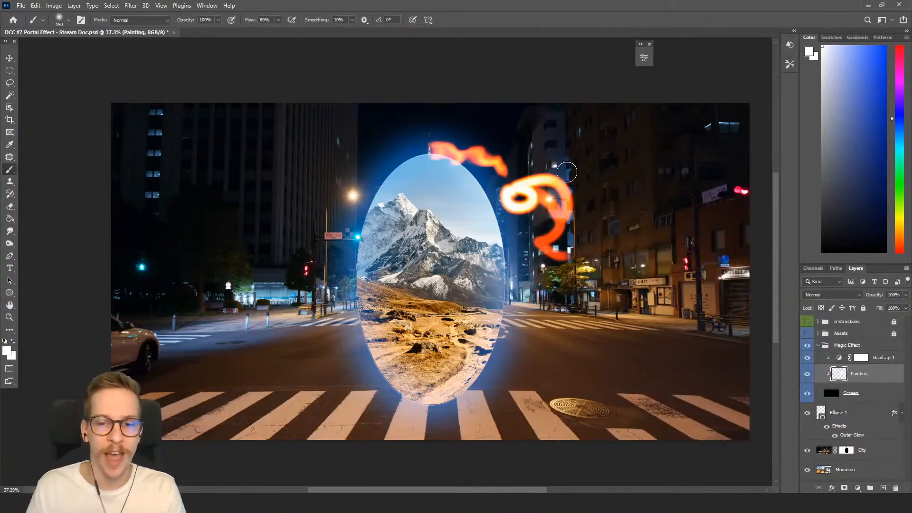
mouse_move(570, 143)
mouse_down()
mouse_move(603, 191)
mouse_move(588, 205)
mouse_move(582, 263)
mouse_move(567, 282)
mouse_move(581, 325)
mouse_move(629, 251)
mouse_move(661, 275)
mouse_move(605, 341)
mouse_move(498, 354)
mouse_move(557, 384)
mouse_move(400, 401)
mouse_up()
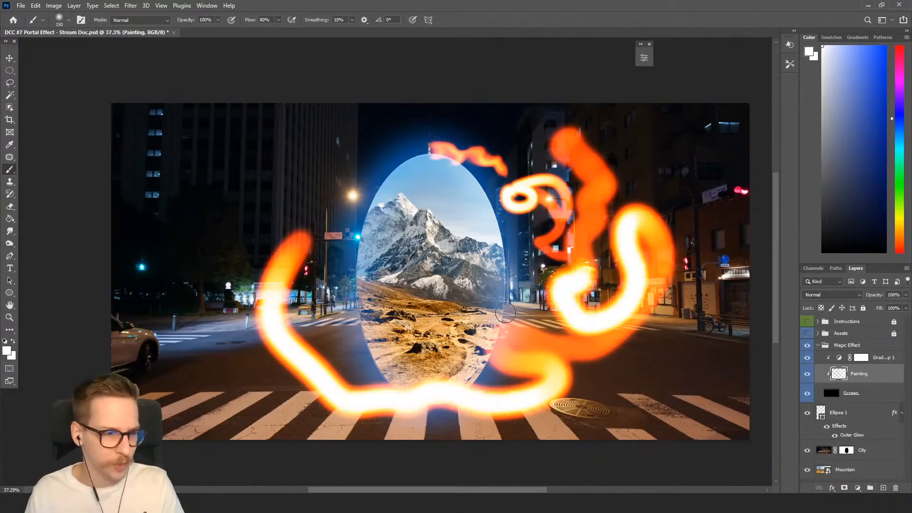
key(ctrl+z)
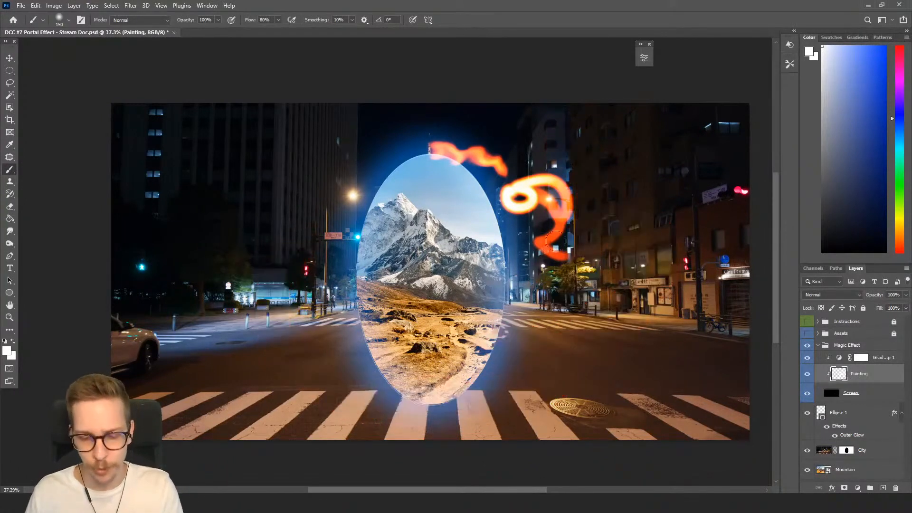
Lasso a loose selection around the painted strokes above the portal's right side.
key(l)
mouse_move(557, 130)
mouse_down()
mouse_move(395, 127)
mouse_move(594, 328)
mouse_move(560, 133)
mouse_up()
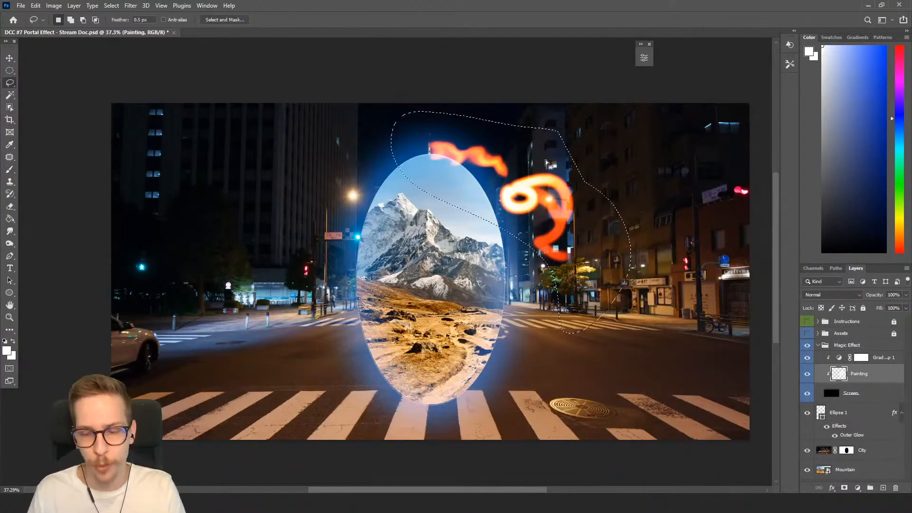
Delete the lassoed strokes and deselect.
key(Delete)
key(ctrl+d)
key(b)
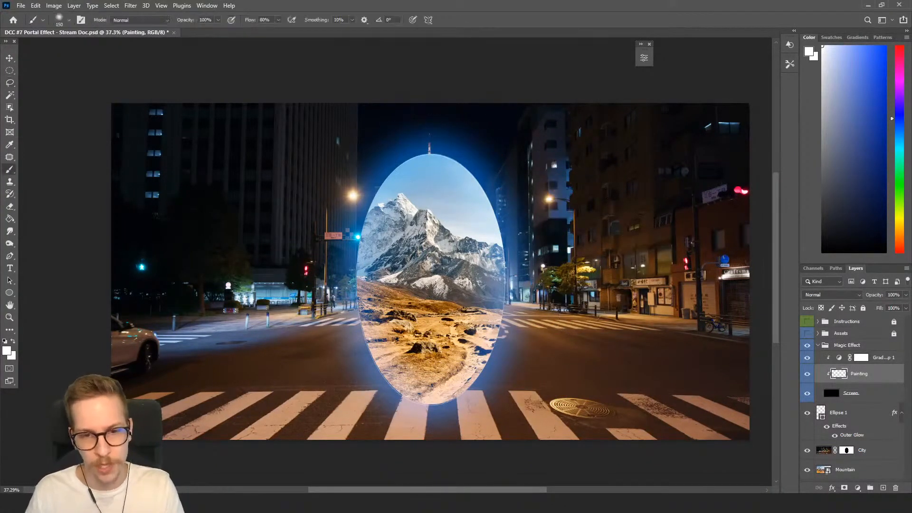
Load the Inking Brush tip at a smaller size and try a stroke over the portal's top, undoing it.
right_click(434, 182)
click(551, 321)
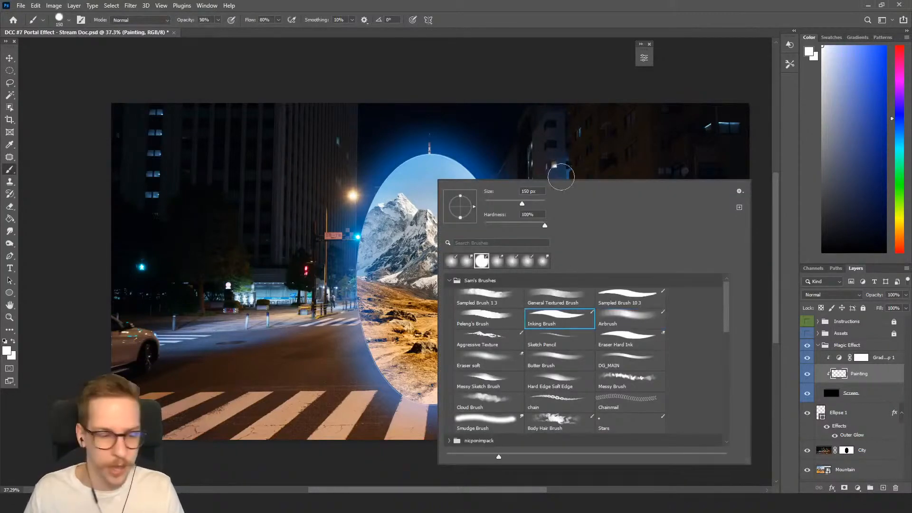
key(Return)
key(bracketleft)
key(bracketleft)
key(bracketleft)
key(bracketleft)
key(bracketleft)
key(bracketleft)
key(bracketleft)
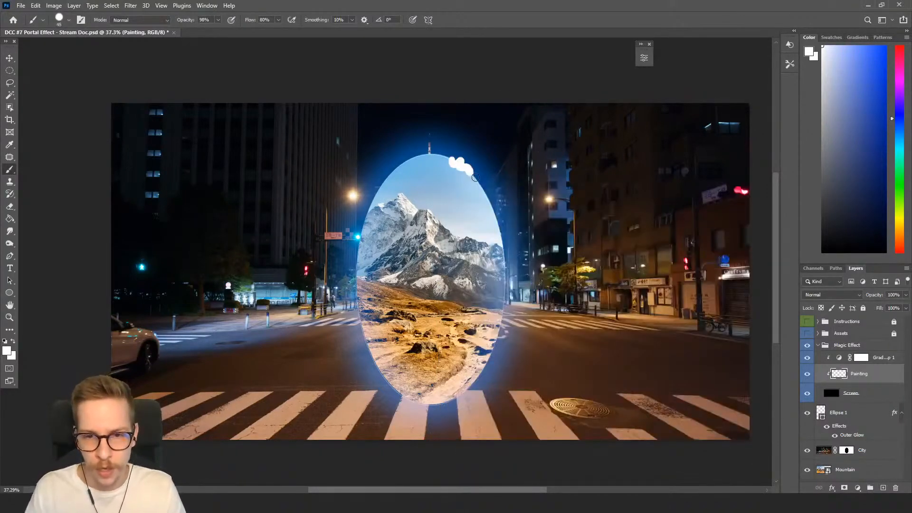
mouse_move(431, 153)
mouse_down()
mouse_move(447, 142)
mouse_move(466, 152)
mouse_move(495, 199)
mouse_move(560, 149)
mouse_move(547, 247)
mouse_up()
key(ctrl+z)
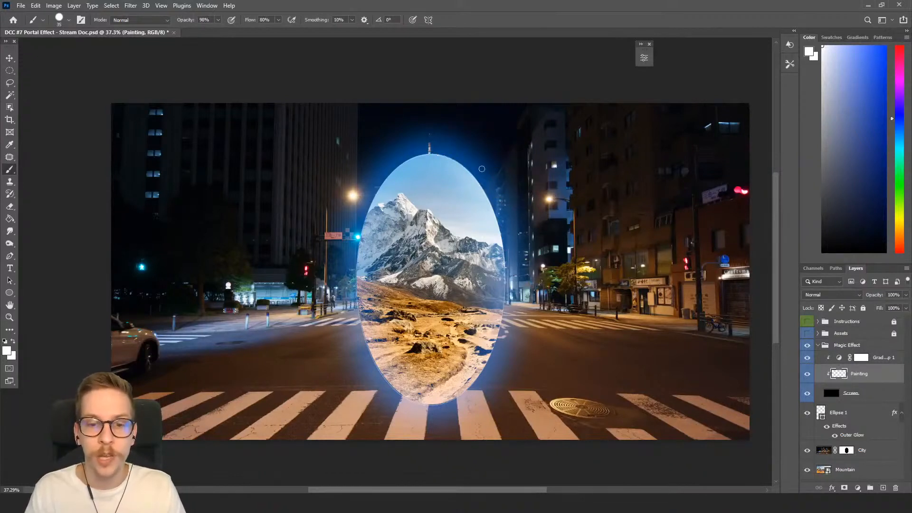
Paint a white stroke down the portal's right edge from top to bottom.
mouse_move(460, 160)
mouse_down()
mouse_move(453, 162)
mouse_move(483, 193)
mouse_up()
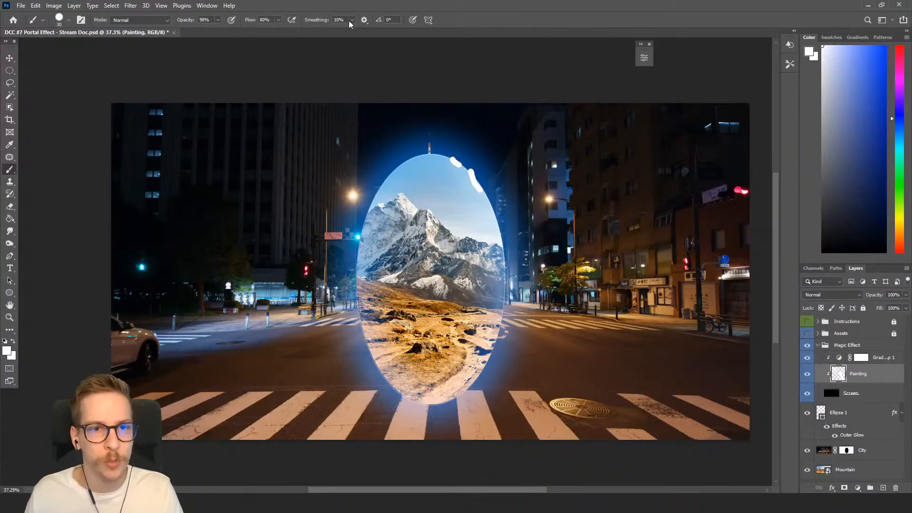
mouse_move(484, 193)
mouse_down()
mouse_move(498, 214)
mouse_move(507, 296)
mouse_move(501, 320)
mouse_move(484, 335)
mouse_move(490, 362)
mouse_move(480, 379)
mouse_move(436, 404)
mouse_up()
key(r)
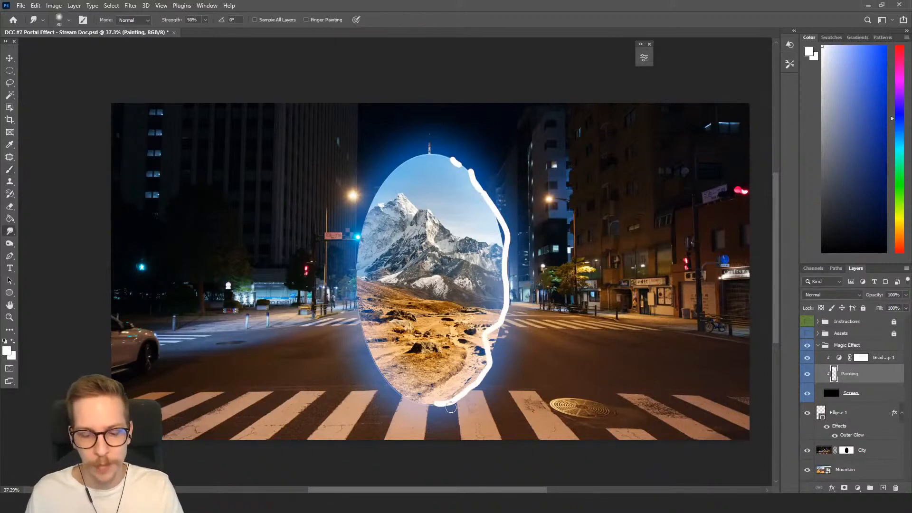
Add a short stroke at the portal's left edge and smudge the right-edge stroke upward.
key(b)
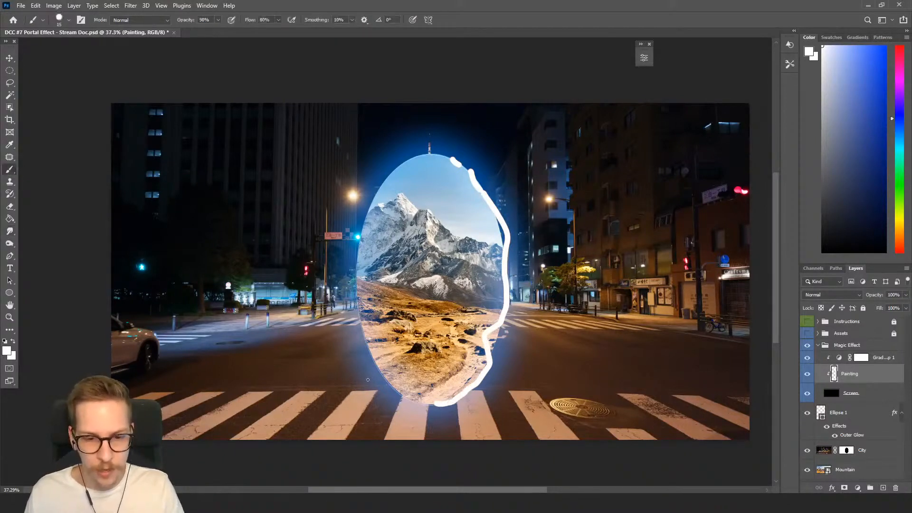
mouse_move(357, 347)
mouse_down()
mouse_move(338, 342)
mouse_move(353, 308)
mouse_move(326, 249)
mouse_move(351, 274)
mouse_move(357, 181)
mouse_move(347, 204)
mouse_move(360, 226)
mouse_move(359, 260)
mouse_move(355, 267)
mouse_move(335, 241)
mouse_move(325, 266)
mouse_move(356, 319)
mouse_move(340, 345)
mouse_up()
key(r)
mouse_move(439, 404)
mouse_down()
mouse_move(485, 350)
mouse_move(492, 362)
mouse_move(521, 300)
mouse_move(505, 286)
mouse_move(492, 202)
mouse_move(447, 153)
mouse_up()
Select all and clear the entire Painting layer.
key(ctrl+a)
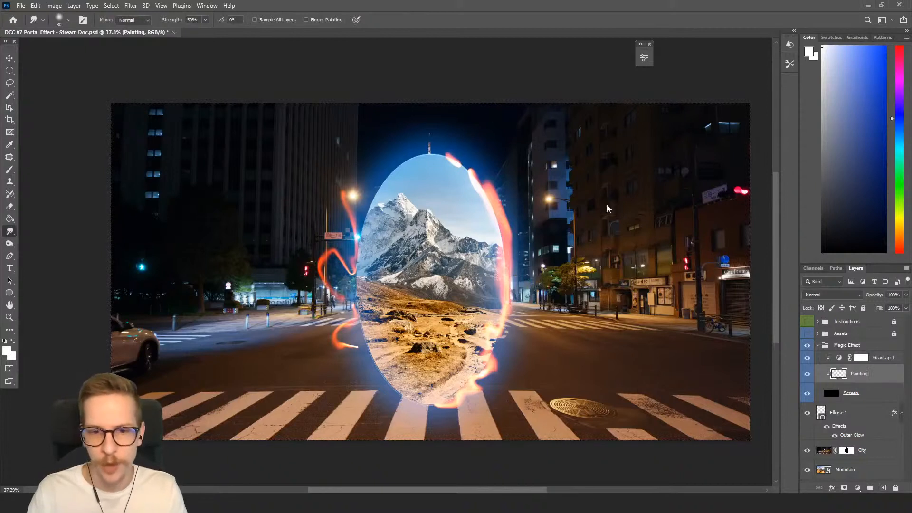
key(Delete)
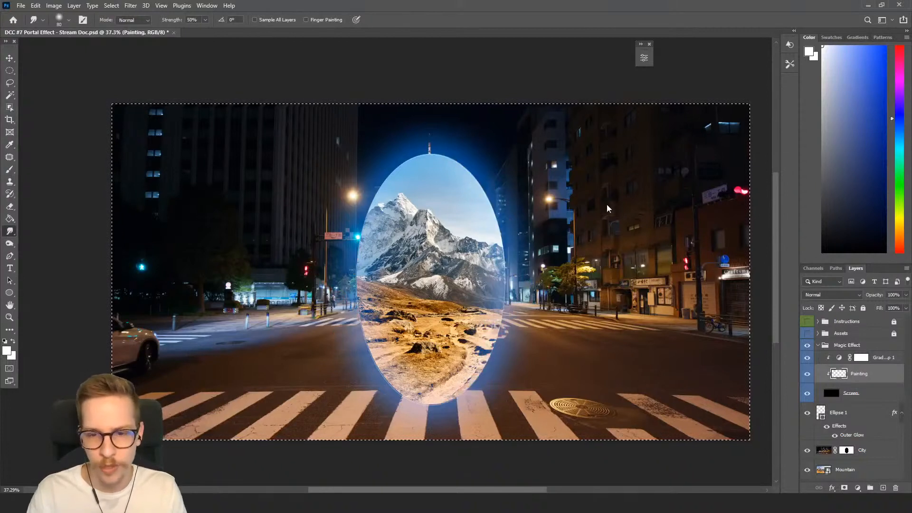
Change the gradient map's gradient to the blue Town Portal preset.
click(840, 359)
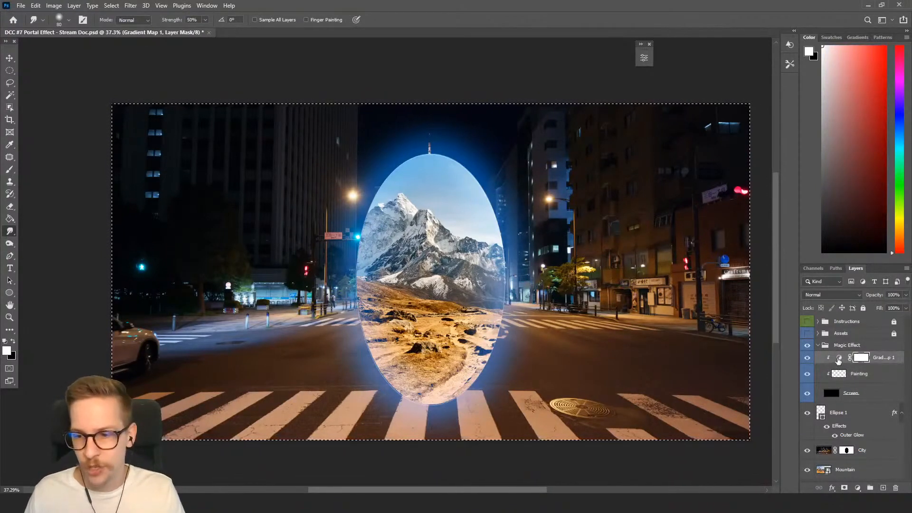
double_click(839, 359)
click(573, 85)
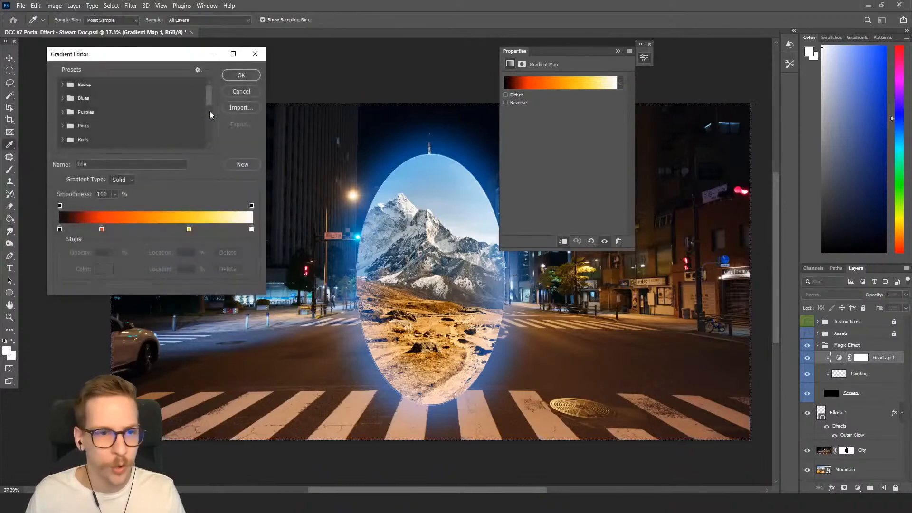
drag(208, 92, 196, 166)
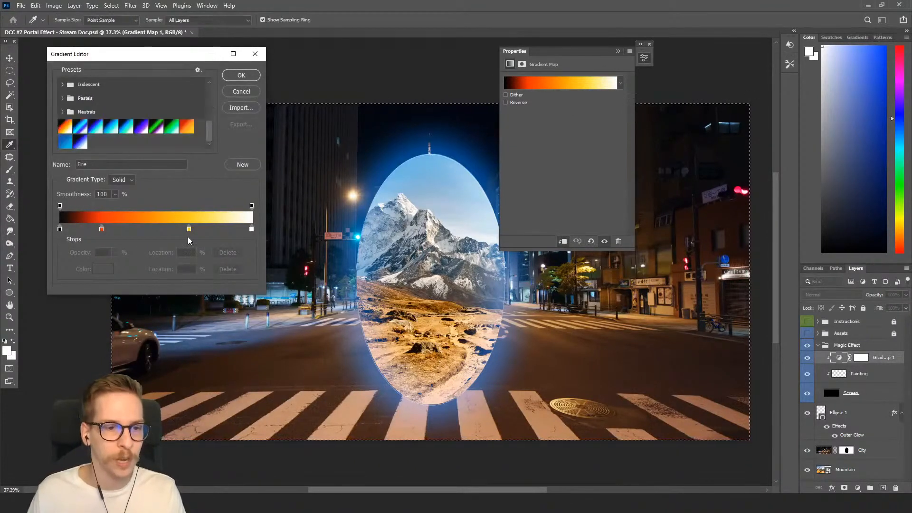
click(78, 140)
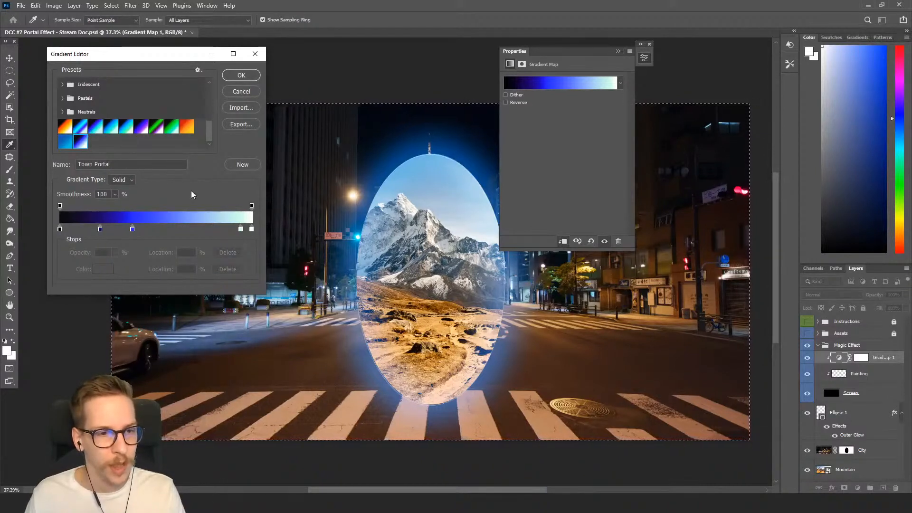
click(232, 77)
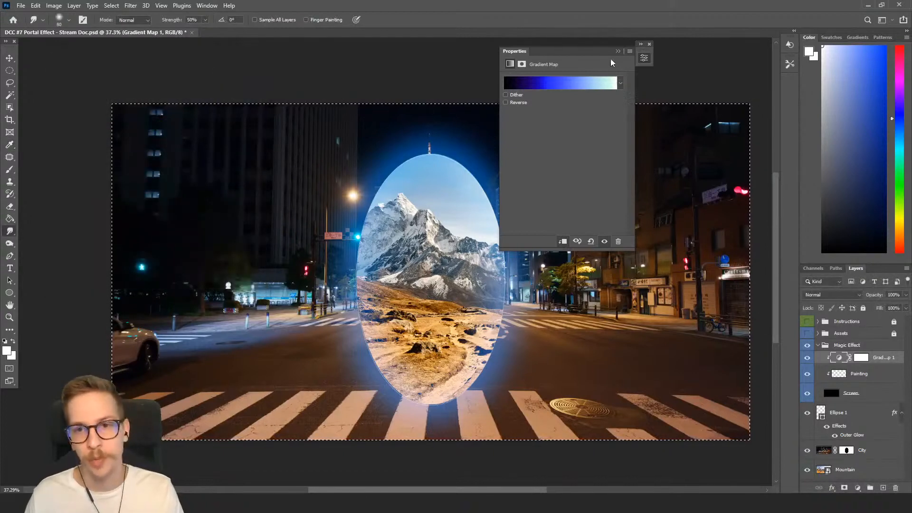
click(618, 51)
Select the Painting layer, deselect, enlarge the brush and enable Vertical symmetry for painting.
key(b)
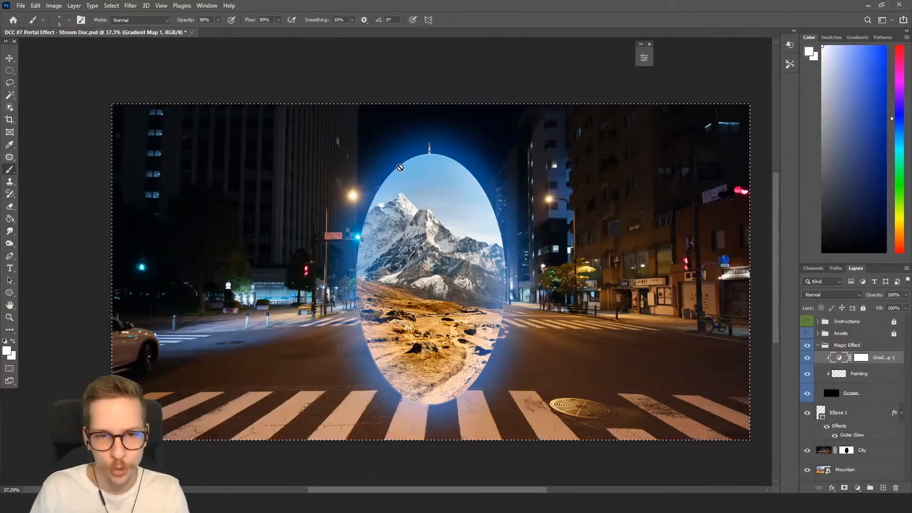
key(alt+bracketleft)
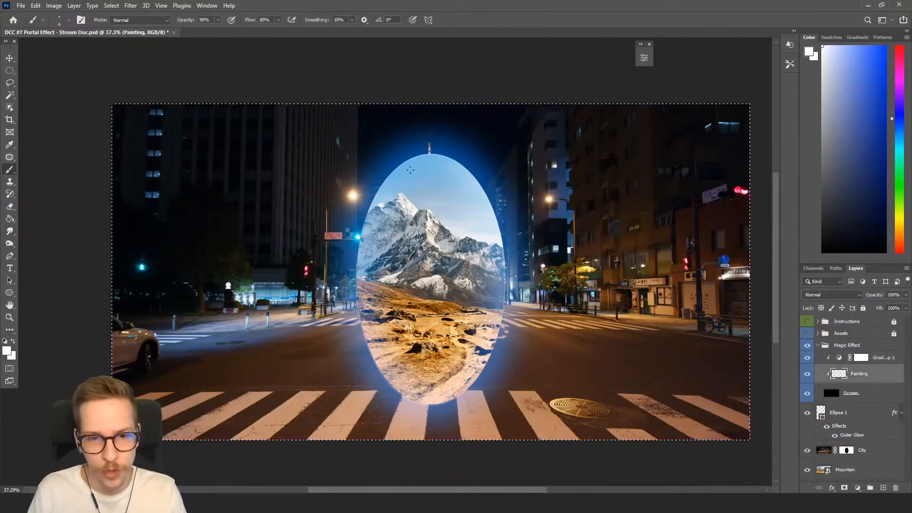
key(ctrl+d)
drag(453, 182, 441, 179)
key(bracketright)
key(bracketright)
key(bracketright)
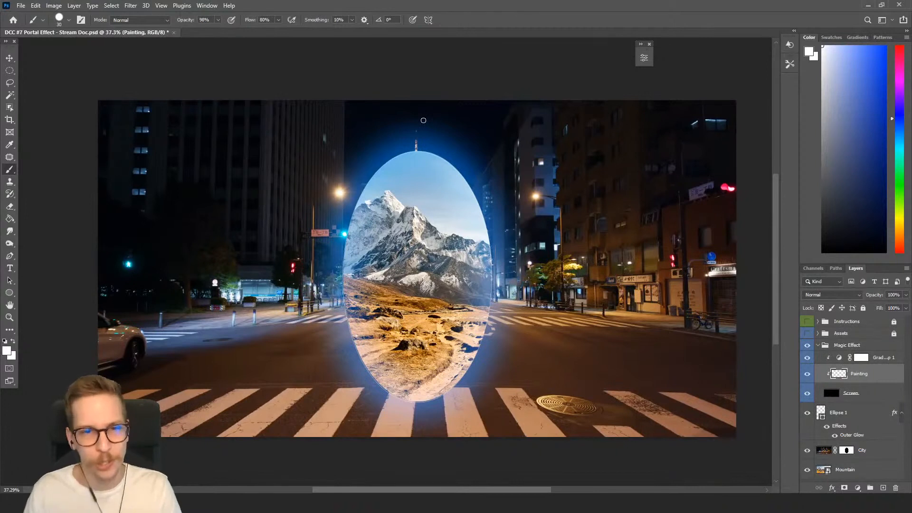
click(428, 20)
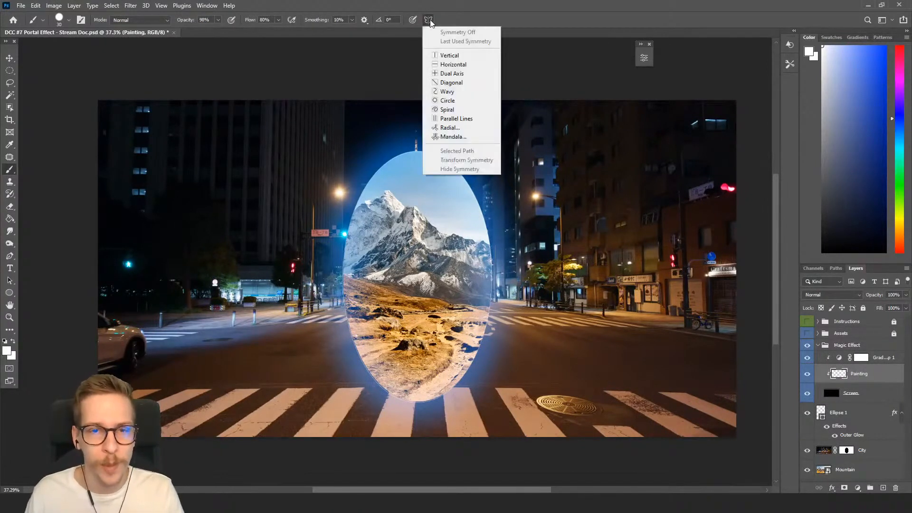
click(450, 55)
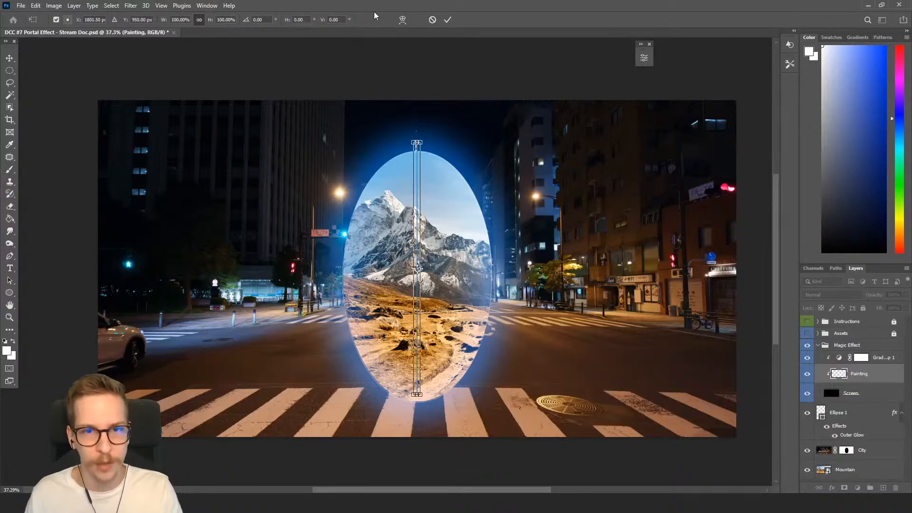
key(Return)
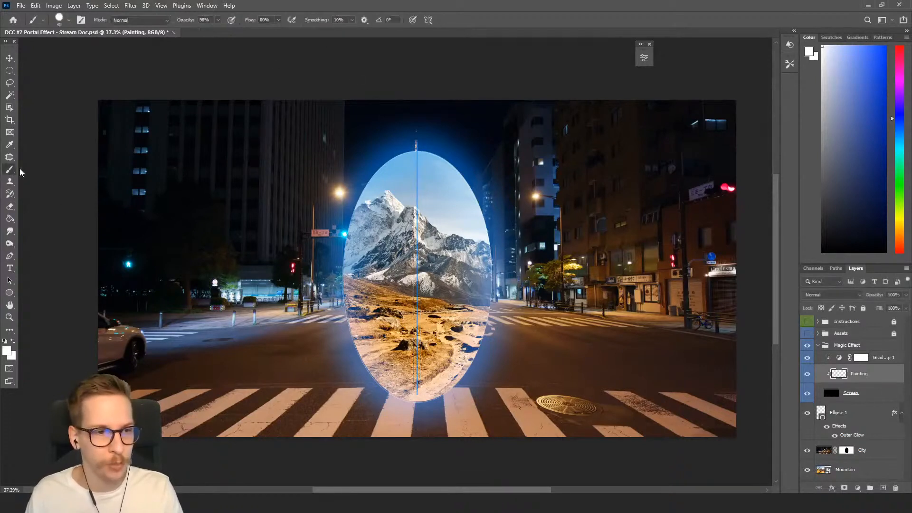
Try short symmetric strokes at the portal's top and undo them.
click(428, 20)
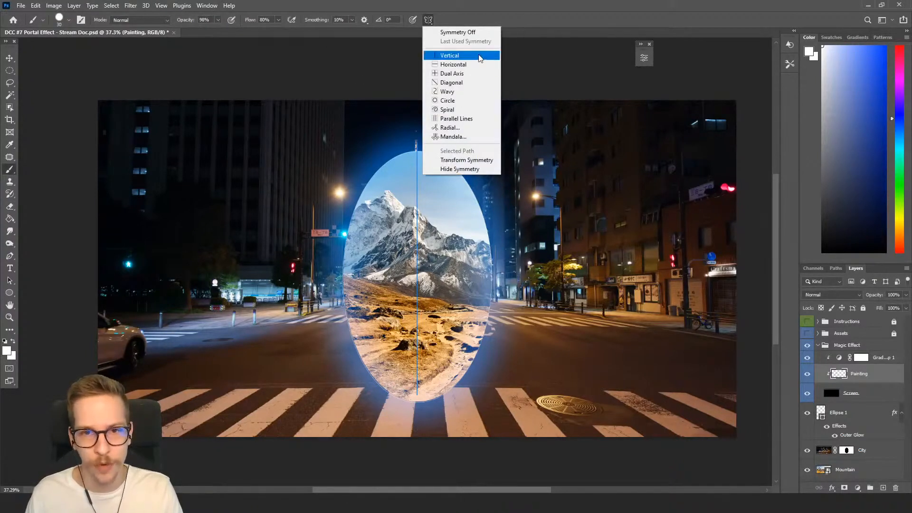
click(556, 2)
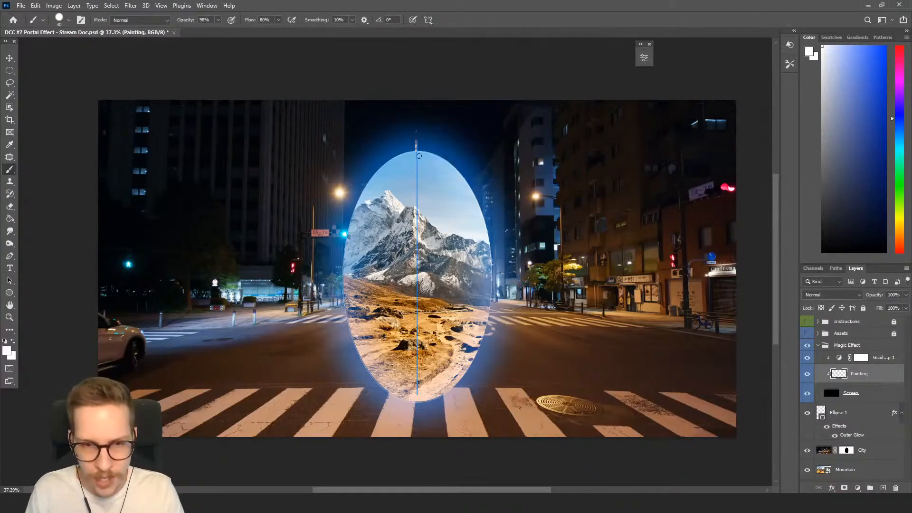
key(ctrl+z)
key([)
drag(418, 151, 418, 156)
key(ctrl+z)
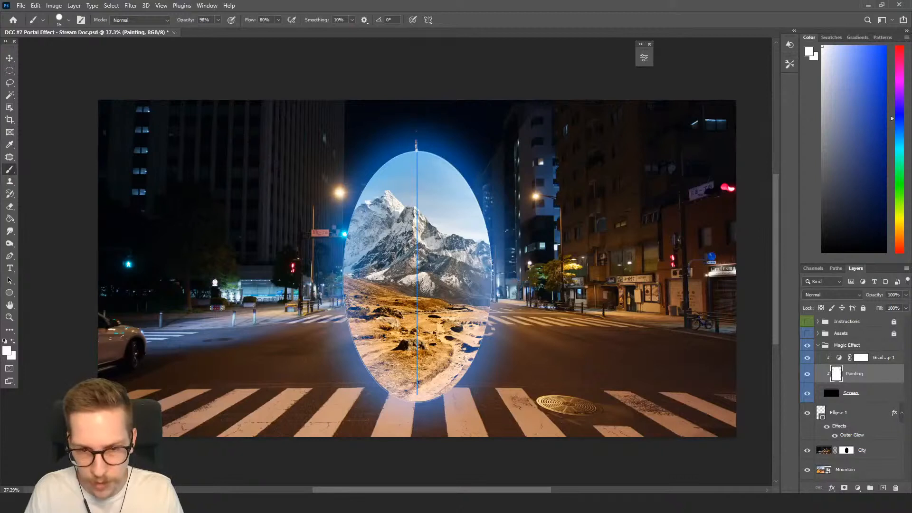
key(ctrl+z)
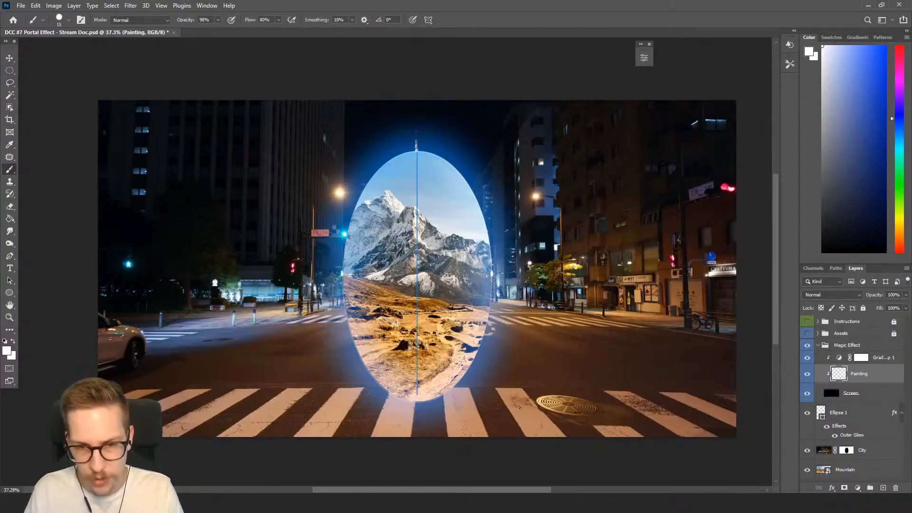
key(ctrl+z)
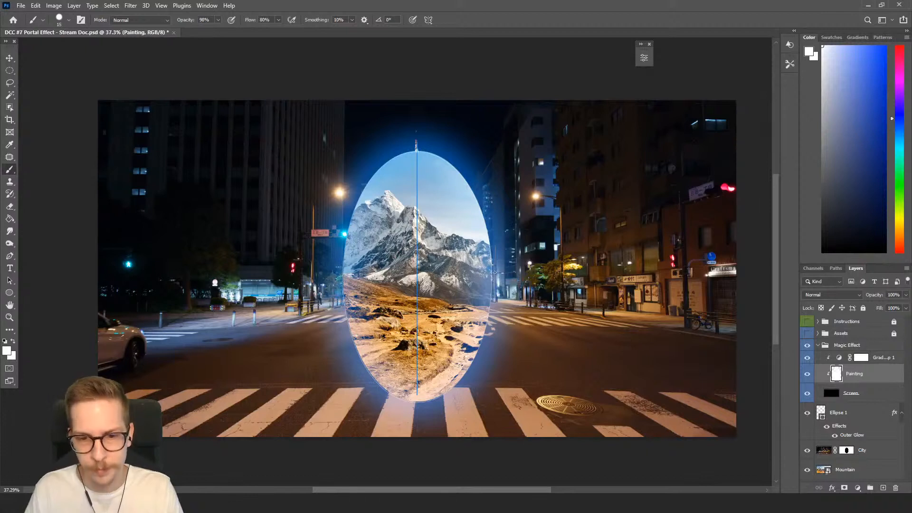
drag(493, 273, 493, 266)
key(ctrl+z)
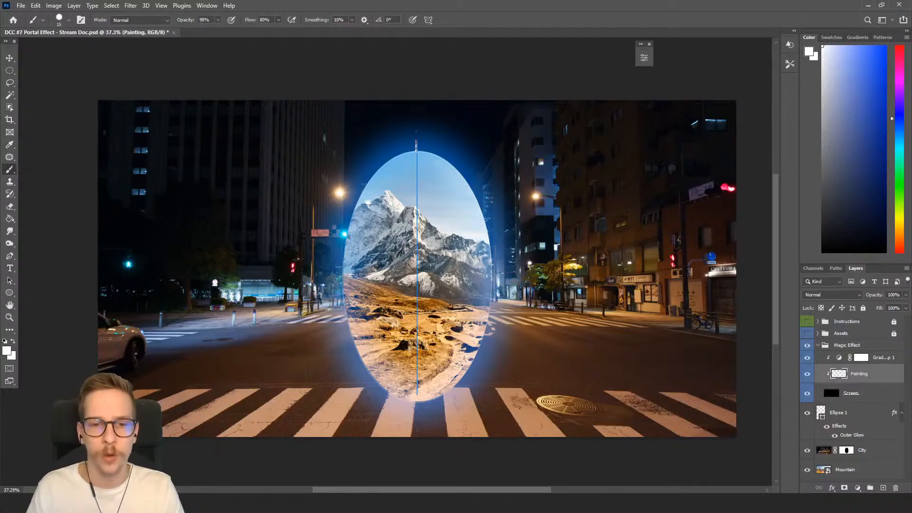
Re-enable Vertical symmetry with its axis through the portal's centre and confirm it.
click(428, 19)
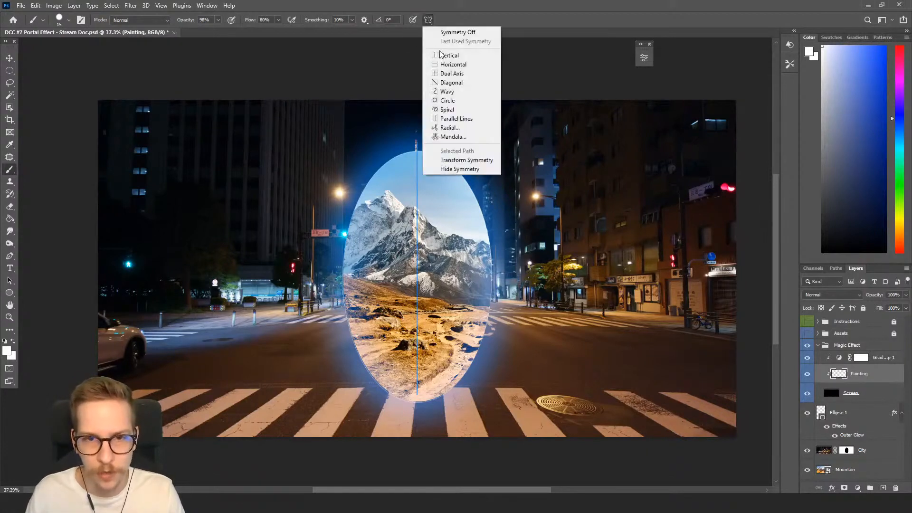
click(442, 55)
drag(419, 269, 417, 269)
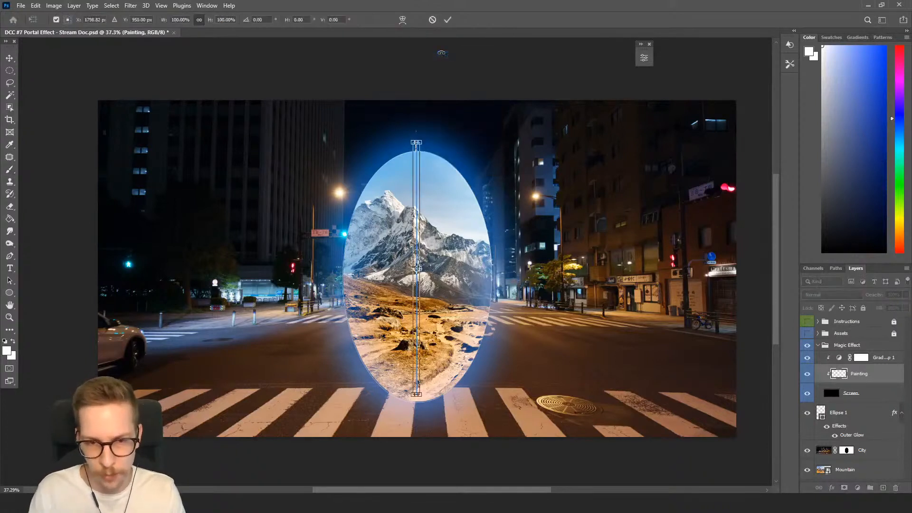
key(Return)
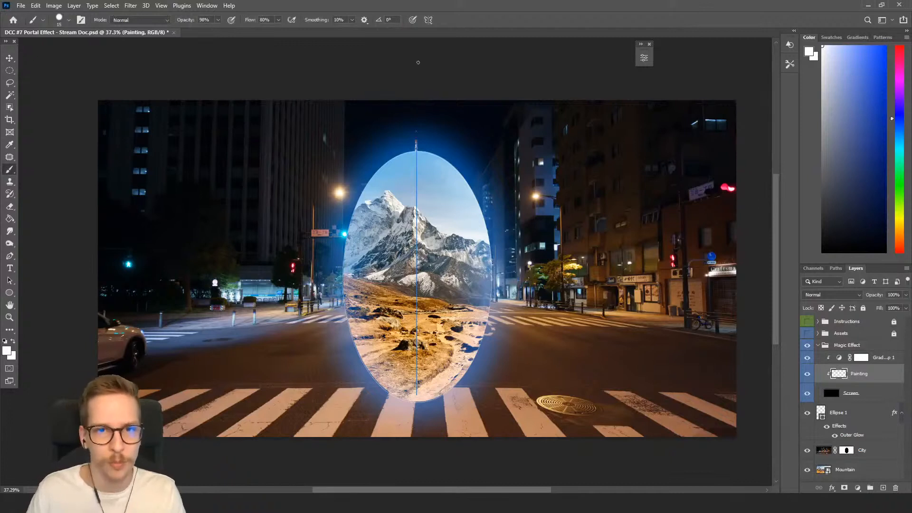
click(430, 19)
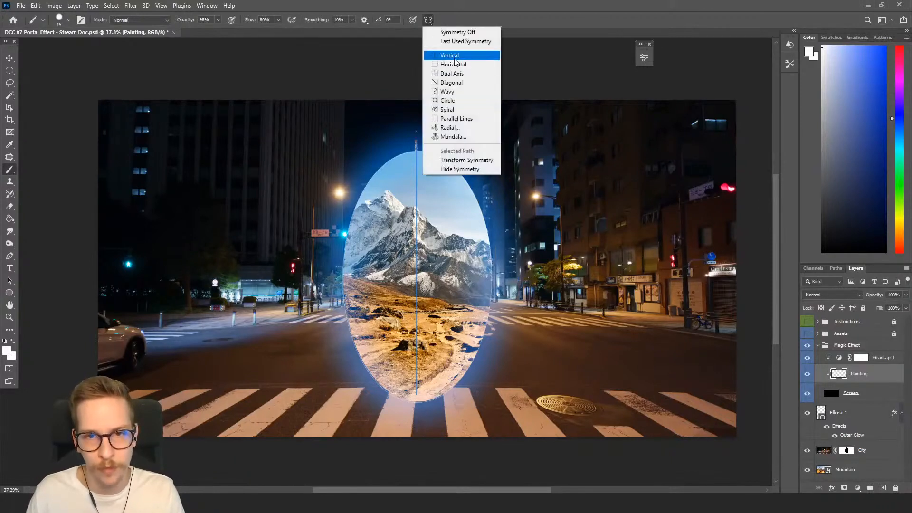
click(454, 57)
drag(418, 269, 420, 269)
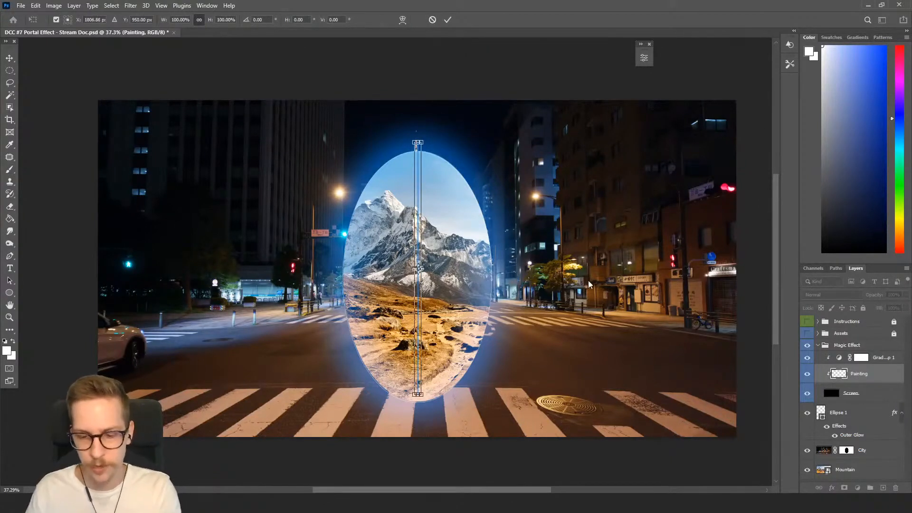
key(Return)
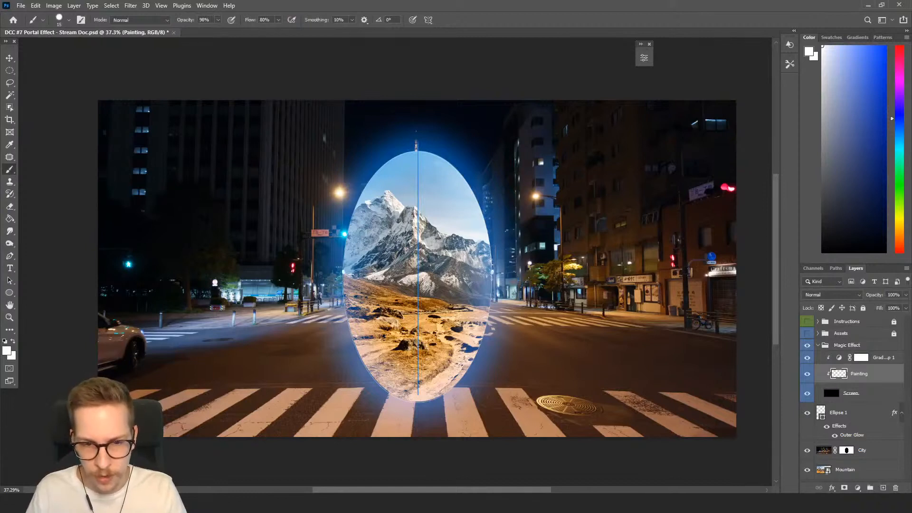
Paint mirrored white strokes tracing the portal's outline on both sides, then switch to the Smudge tool.
click(492, 271)
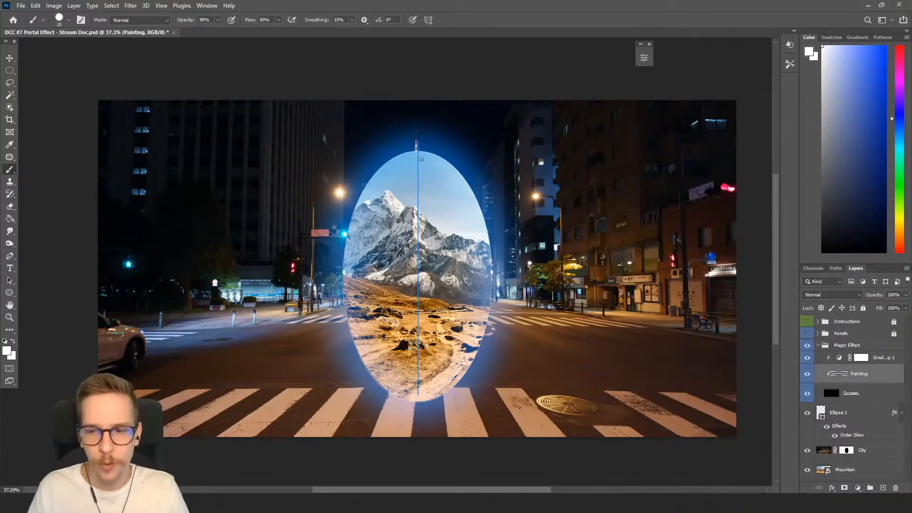
mouse_move(343, 279)
mouse_down()
mouse_move(357, 201)
mouse_move(383, 165)
mouse_move(417, 151)
mouse_up()
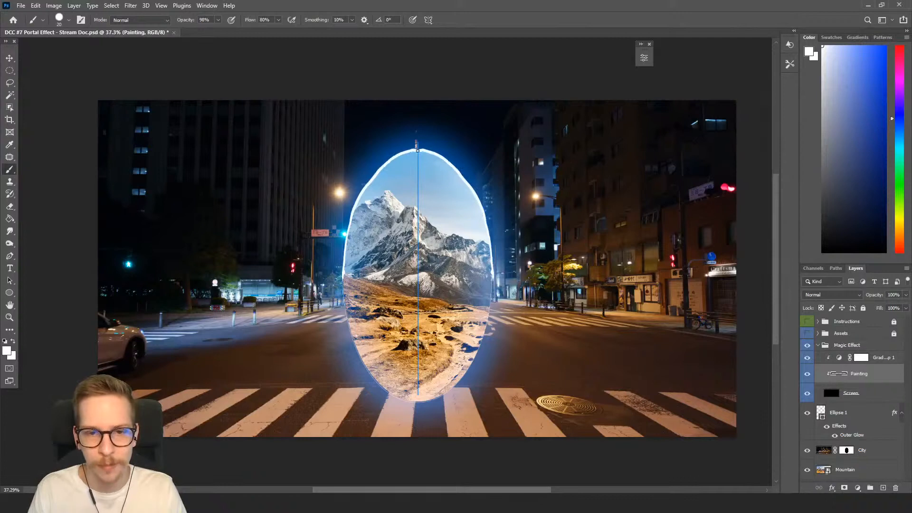
mouse_move(348, 232)
mouse_down()
mouse_move(344, 304)
mouse_move(359, 353)
mouse_move(385, 392)
mouse_move(423, 402)
mouse_move(376, 381)
mouse_up()
key(r)
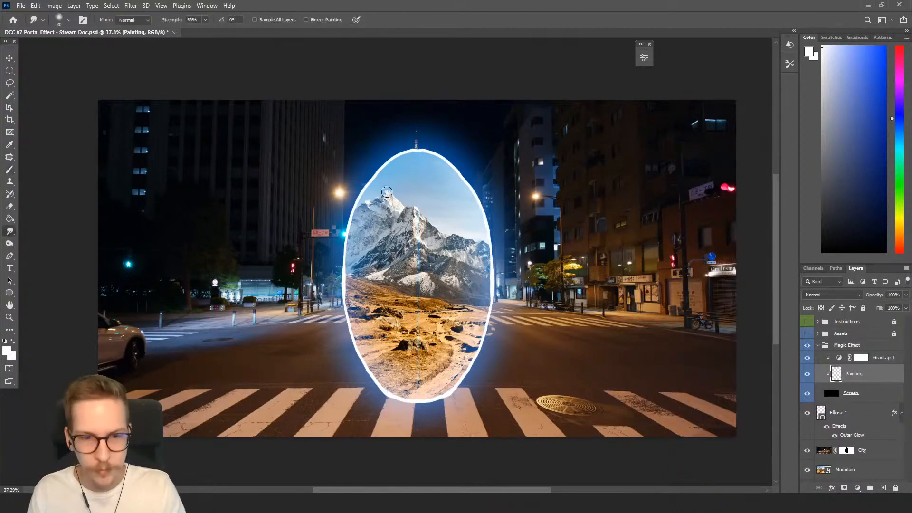
Shrink the Smudge brush and smudge the white outline stroke along the portal's edge.
key(bracketleft)
key(bracketleft)
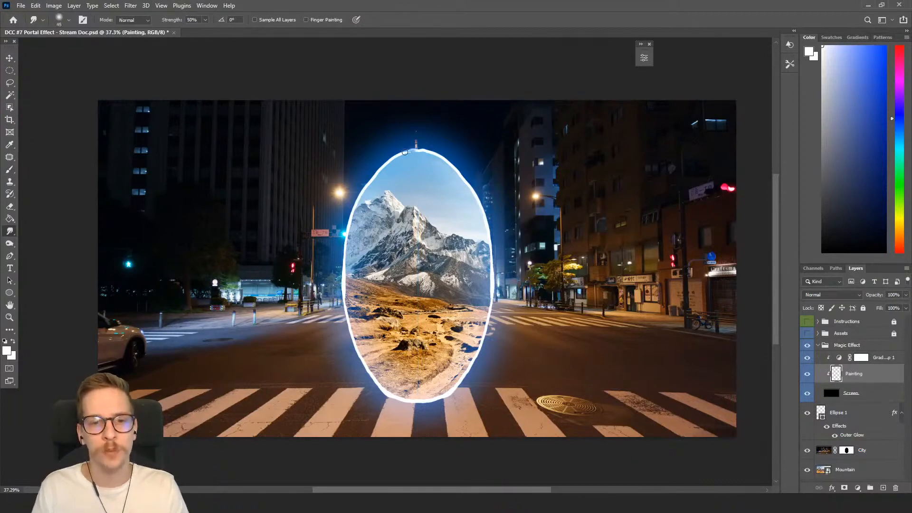
key(bracketleft)
mouse_move(387, 163)
mouse_down()
mouse_move(350, 223)
mouse_move(345, 288)
mouse_move(365, 365)
mouse_move(388, 396)
mouse_up()
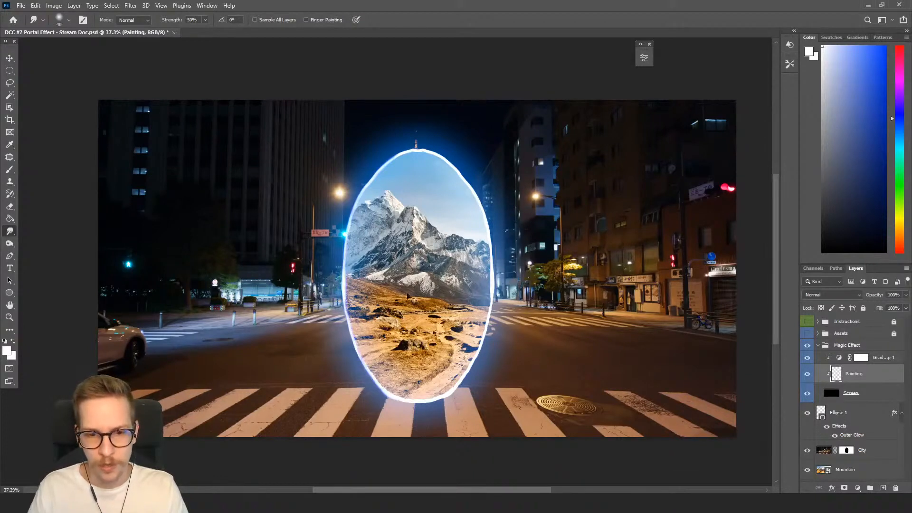
shift+click(418, 155)
Paint additional mirrored white strokes along the portal's outline with the Brush tool.
key(b)
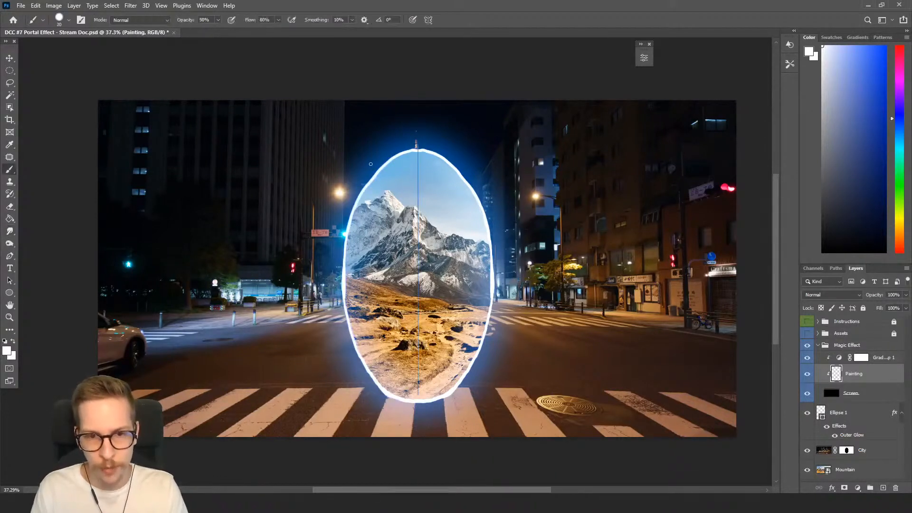
drag(373, 177, 354, 217)
key(ctrl+z)
mouse_move(377, 172)
mouse_down()
mouse_move(352, 224)
mouse_move(346, 307)
mouse_move(368, 370)
mouse_move(394, 395)
mouse_up()
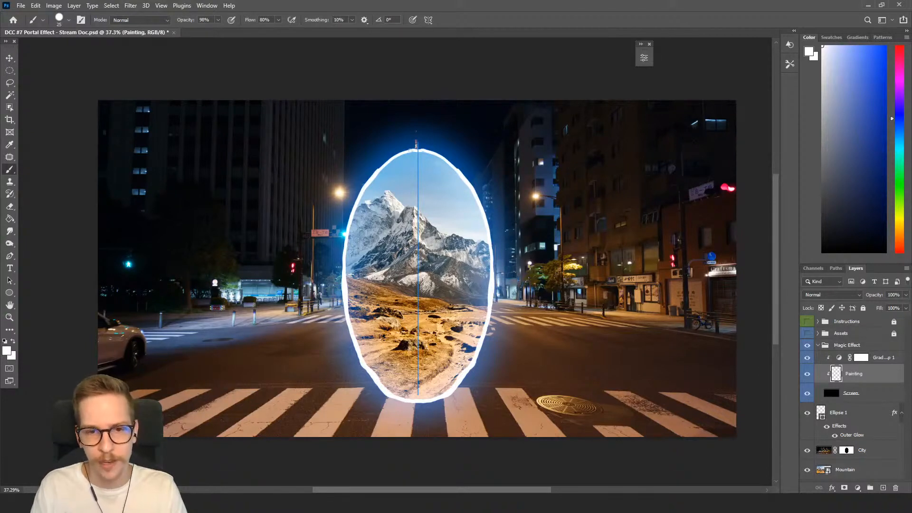
drag(376, 175, 426, 151)
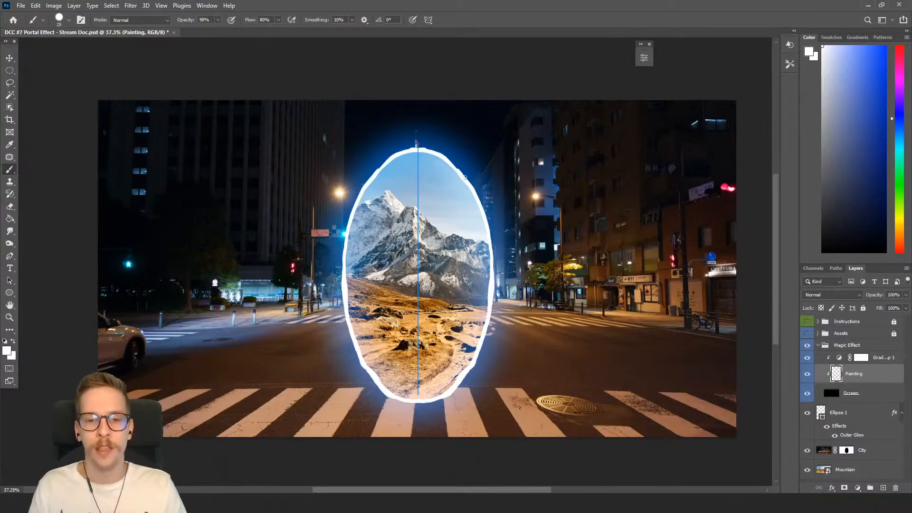
drag(485, 222, 489, 271)
key(ctrl+z)
drag(488, 239, 489, 282)
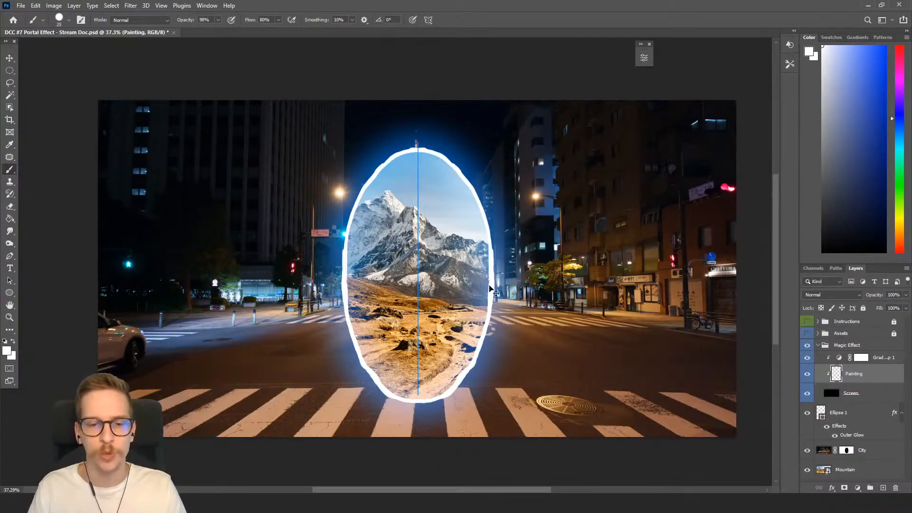
Enlarge the Smudge brush and smudge the outline strokes along the portal's top and right side.
key(r)
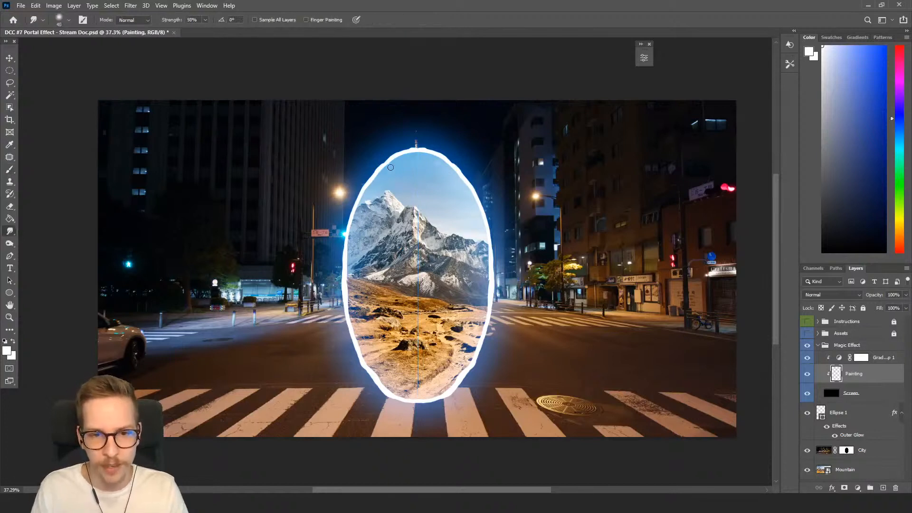
key(bracketright)
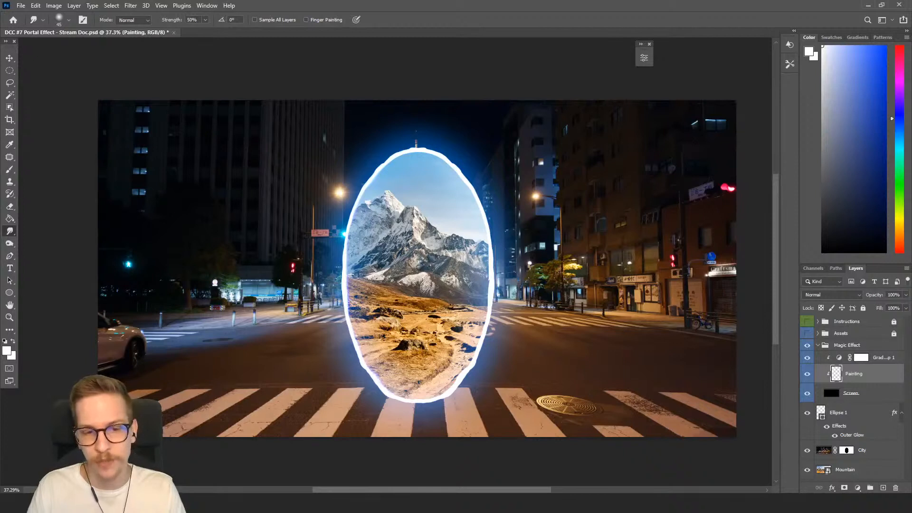
mouse_move(419, 146)
mouse_down()
mouse_move(457, 168)
mouse_move(470, 158)
mouse_move(451, 164)
mouse_move(483, 204)
mouse_up()
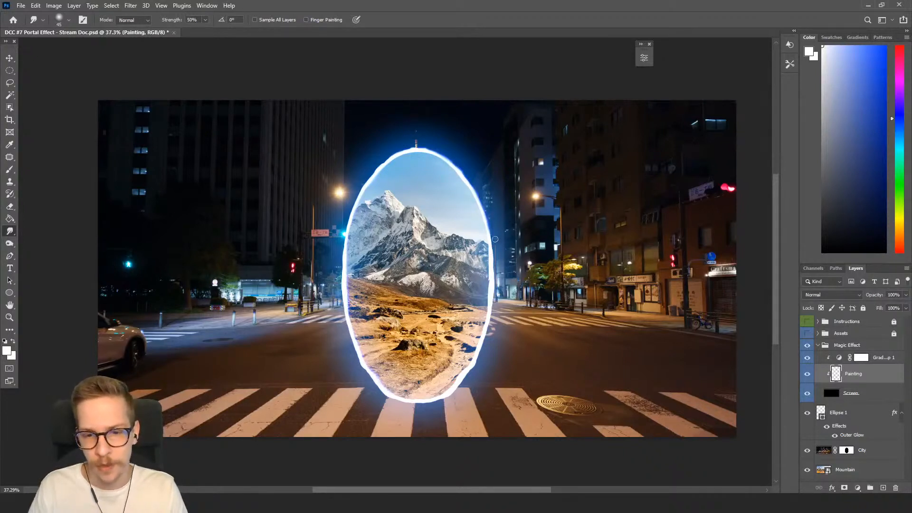
drag(485, 259, 489, 322)
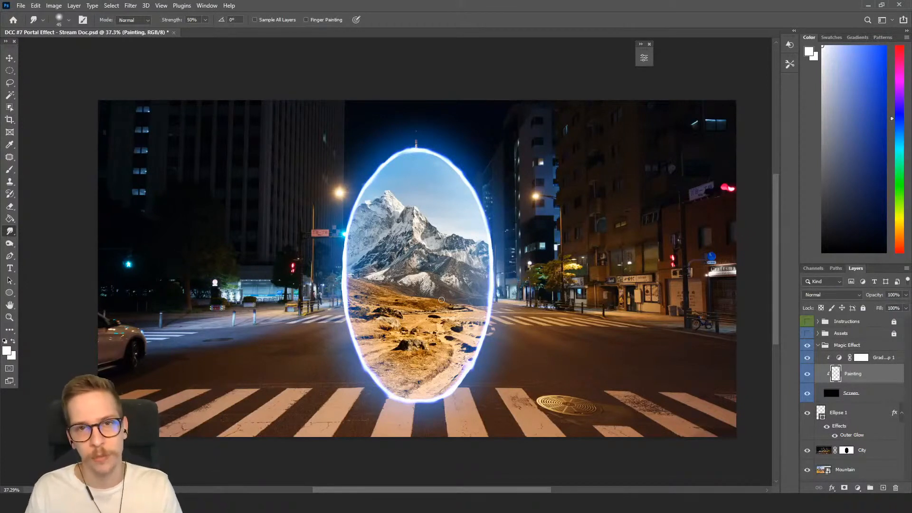
key(bracketright)
key(bracketright)
key(bracketright)
key(bracketright)
key(bracketright)
key(bracketright)
key(bracketright)
key(bracketright)
key(bracketright)
key(bracketright)
key(bracketright)
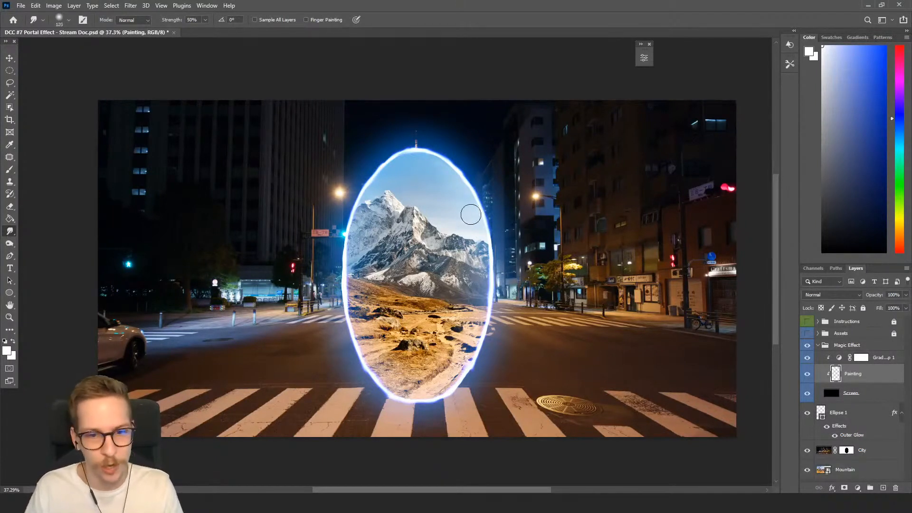
key(bracketleft)
key(bracketleft)
key(bracketleft)
key(bracketleft)
key(bracketleft)
key(bracketleft)
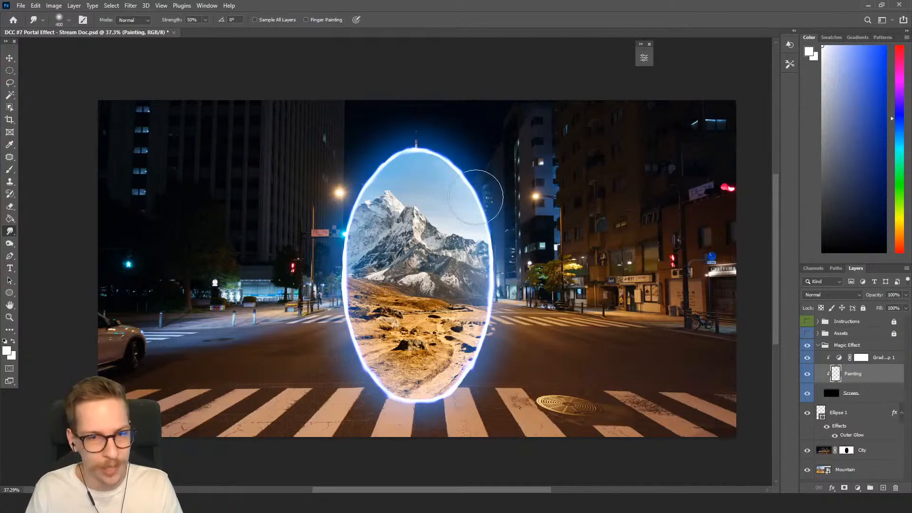
key(bracketleft)
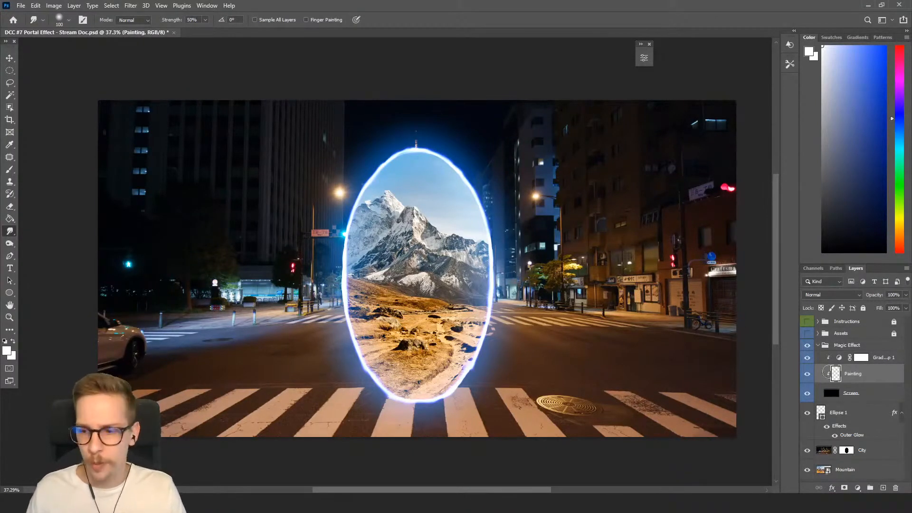
Rename the Painting layer to Border and add a new layer above it named Paint.
double_click(850, 375)
text(Border)
key(Return)
key(ctrl+shift+n)
text(Magic)
key(Return)
double_click(858, 376)
text(Paint)
key(Return)
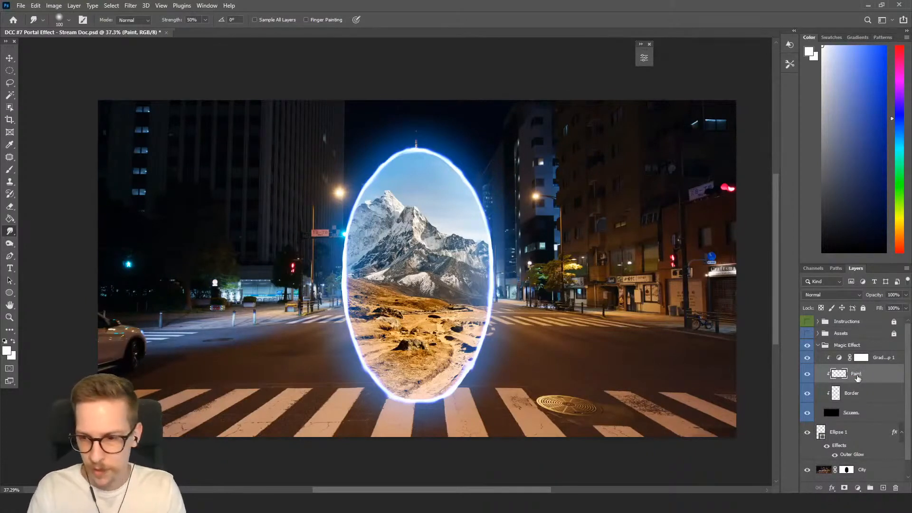
Paint mirrored wavy white strokes around the portal's outline on the Paint layer.
key(b)
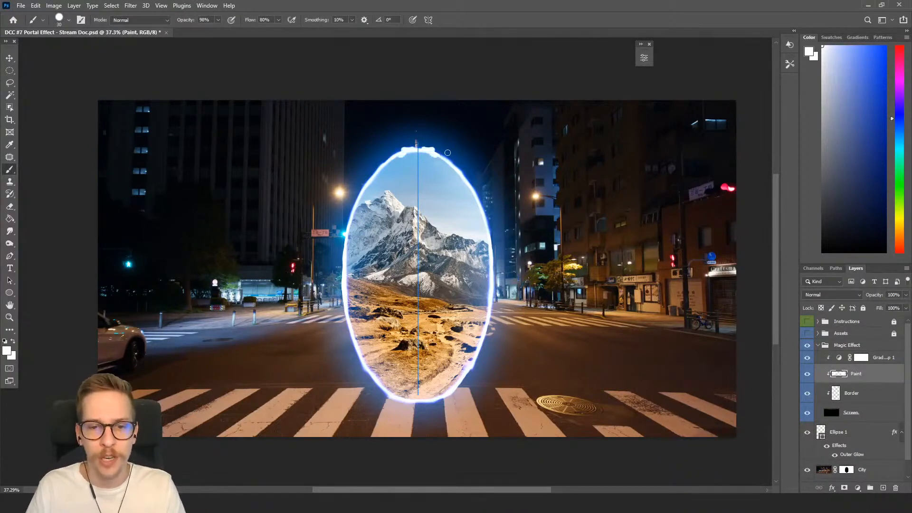
mouse_move(428, 150)
mouse_down()
mouse_move(465, 167)
mouse_move(448, 159)
mouse_move(495, 208)
mouse_move(484, 198)
mouse_move(499, 329)
mouse_move(495, 307)
mouse_move(481, 363)
mouse_move(438, 405)
mouse_move(412, 410)
mouse_move(440, 401)
mouse_up()
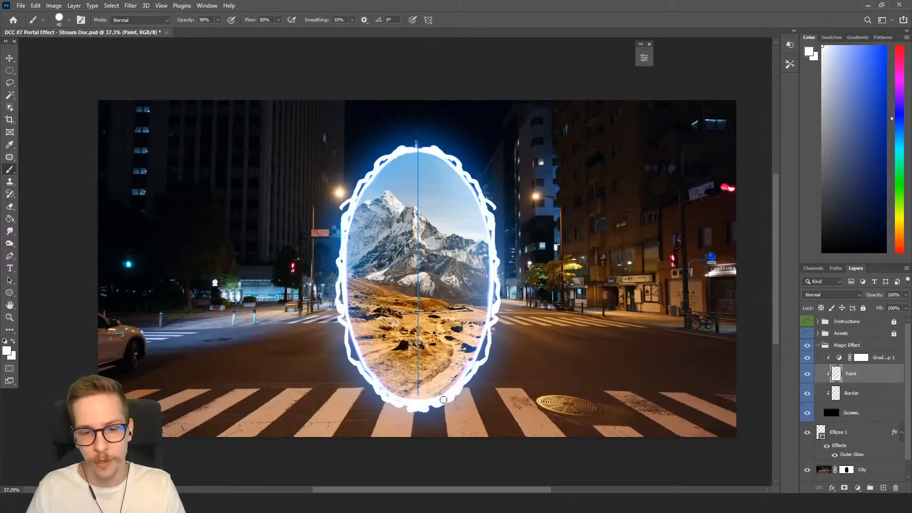
mouse_move(441, 148)
mouse_down()
mouse_move(414, 139)
mouse_move(414, 130)
mouse_move(457, 164)
mouse_up()
drag(481, 193, 495, 240)
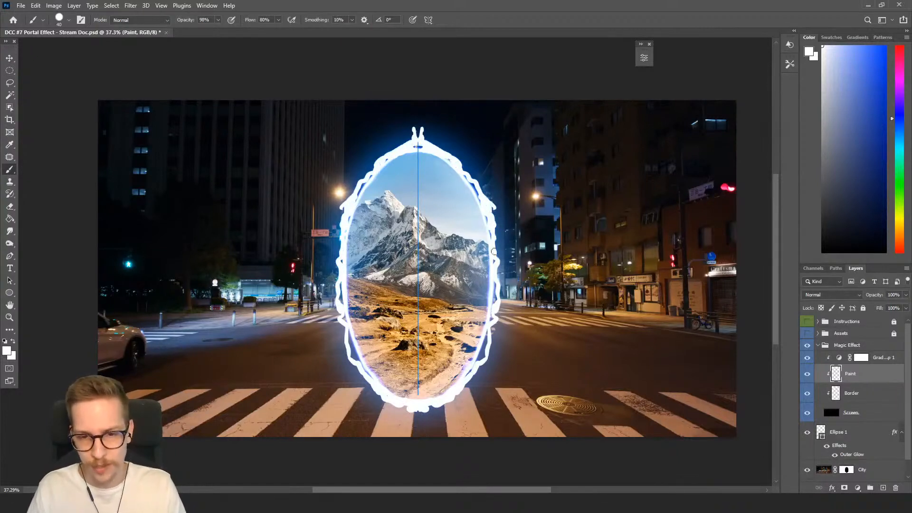
Smudge the wavy strokes outward into flame-like wisps around the portal's top and sides.
key(r)
mouse_move(448, 167)
mouse_down()
mouse_move(433, 146)
mouse_move(474, 168)
mouse_move(461, 172)
mouse_move(488, 200)
mouse_move(499, 315)
mouse_move(476, 371)
mouse_move(444, 404)
mouse_move(417, 413)
mouse_move(378, 396)
mouse_move(344, 363)
mouse_move(353, 360)
mouse_move(336, 296)
mouse_move(341, 254)
mouse_move(334, 261)
mouse_move(351, 168)
mouse_move(370, 176)
mouse_move(375, 159)
mouse_move(419, 138)
mouse_move(400, 142)
mouse_move(415, 139)
mouse_move(415, 122)
mouse_move(443, 146)
mouse_move(415, 140)
mouse_move(417, 118)
mouse_move(433, 143)
mouse_move(411, 137)
mouse_move(421, 119)
mouse_move(418, 137)
mouse_move(444, 136)
mouse_move(434, 125)
mouse_move(458, 137)
mouse_move(452, 148)
mouse_move(416, 145)
mouse_up()
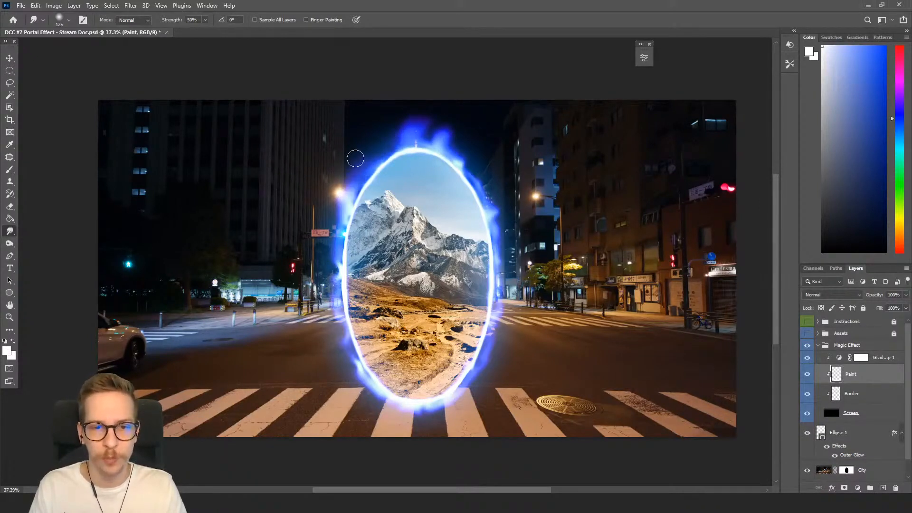
mouse_move(348, 222)
mouse_down()
mouse_move(341, 332)
mouse_move(363, 381)
mouse_move(389, 398)
mouse_move(382, 402)
mouse_move(420, 412)
mouse_move(414, 421)
mouse_move(422, 414)
mouse_move(394, 420)
mouse_move(412, 411)
mouse_move(389, 405)
mouse_move(423, 407)
mouse_move(385, 394)
mouse_move(388, 404)
mouse_move(445, 401)
mouse_move(480, 368)
mouse_move(501, 319)
mouse_move(499, 261)
mouse_up()
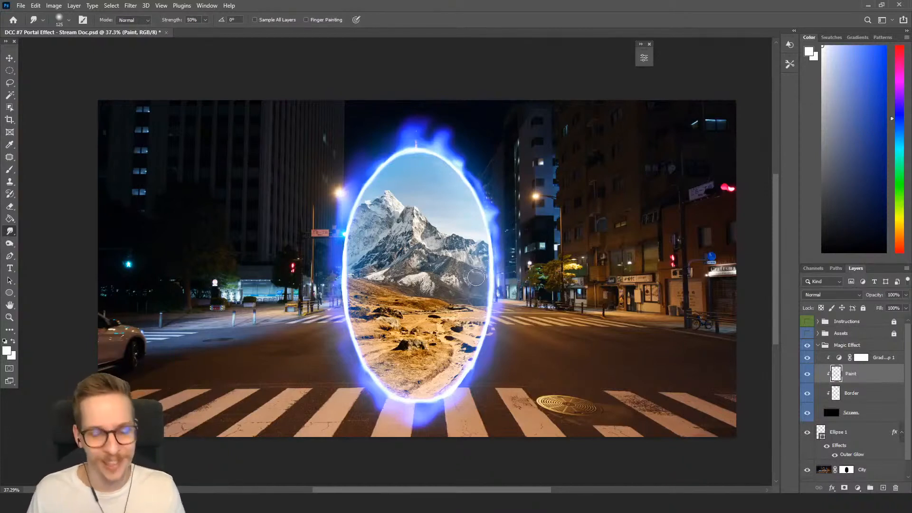
Paint more white strokes at the portal's top and down its outline, then a small curl near the top.
key(b)
drag(427, 144, 404, 144)
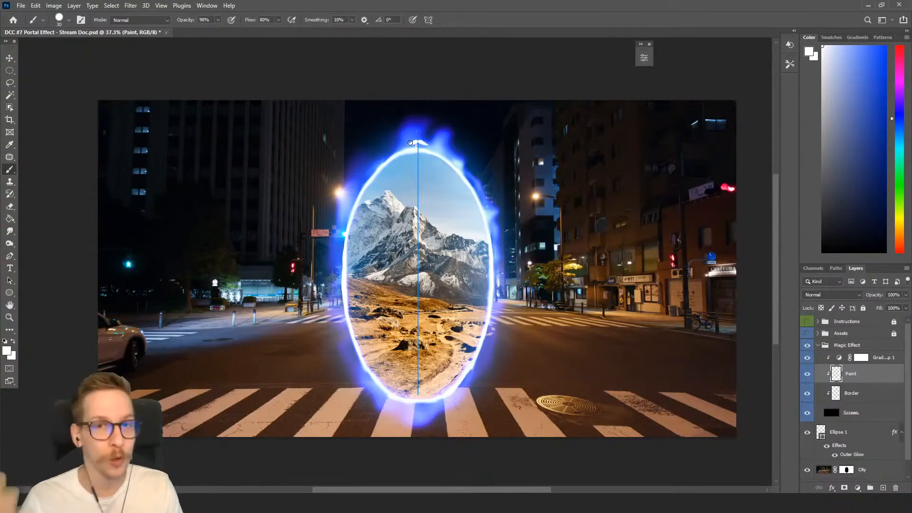
mouse_move(424, 147)
mouse_down()
mouse_move(458, 157)
mouse_move(477, 186)
mouse_move(498, 276)
mouse_move(473, 368)
mouse_move(459, 389)
mouse_move(446, 362)
mouse_move(463, 365)
mouse_move(468, 378)
mouse_move(416, 420)
mouse_move(467, 384)
mouse_move(443, 375)
mouse_move(420, 417)
mouse_move(481, 368)
mouse_move(503, 291)
mouse_move(490, 301)
mouse_move(502, 281)
mouse_move(496, 236)
mouse_move(486, 199)
mouse_move(454, 158)
mouse_move(421, 139)
mouse_move(427, 147)
mouse_move(390, 152)
mouse_move(349, 203)
mouse_move(381, 158)
mouse_move(346, 228)
mouse_move(342, 311)
mouse_move(384, 403)
mouse_move(425, 419)
mouse_up()
key(r)
key([)
key(b)
mouse_move(394, 151)
mouse_down()
mouse_move(369, 178)
mouse_move(392, 149)
mouse_move(369, 175)
mouse_move(377, 157)
mouse_move(360, 185)
mouse_move(410, 139)
mouse_move(384, 154)
mouse_up()
key(r)
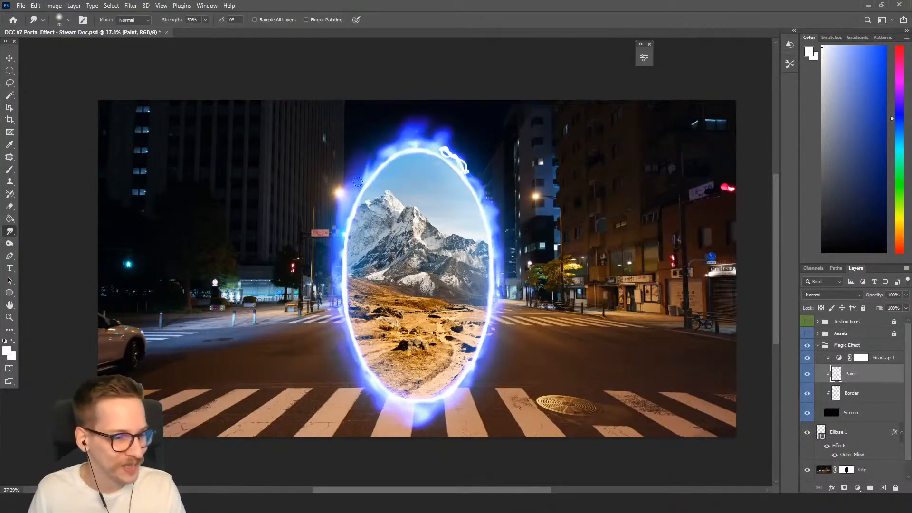
Smudge the strokes on the portal's sides and upper right into flame wisps.
key(b)
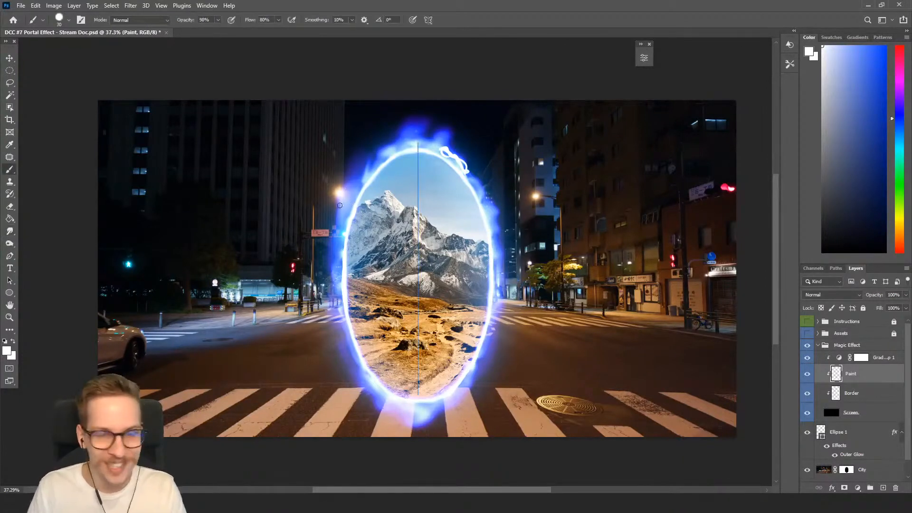
mouse_move(343, 237)
mouse_down()
mouse_move(330, 265)
mouse_move(339, 284)
mouse_move(336, 250)
mouse_move(330, 257)
mouse_move(331, 274)
mouse_move(338, 245)
mouse_move(339, 289)
mouse_up()
key(ctrl+z)
key(r)
drag(498, 240, 506, 275)
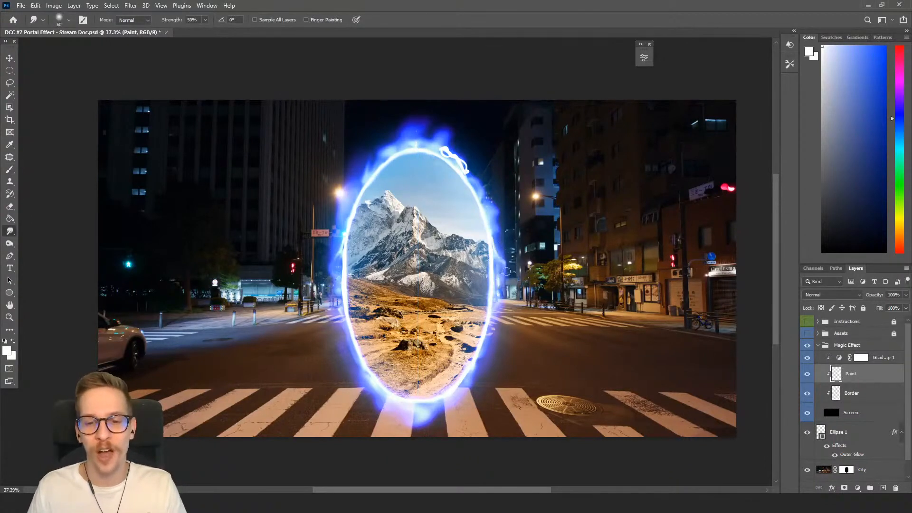
mouse_move(457, 147)
mouse_down()
mouse_move(463, 166)
mouse_move(441, 140)
mouse_move(486, 206)
mouse_up()
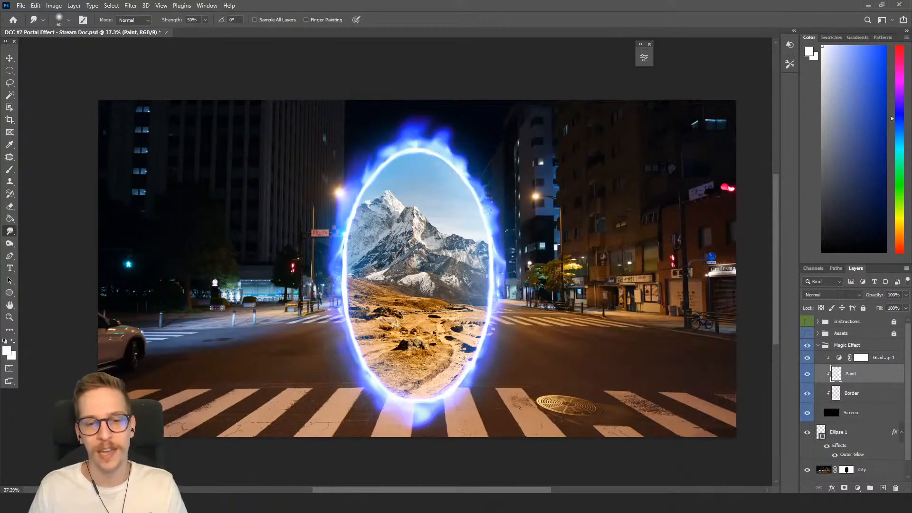
Paint curly mirrored white wisps along the portal's left side, bottom corners and top.
key(b)
mouse_move(342, 286)
mouse_down()
mouse_move(334, 316)
mouse_move(350, 339)
mouse_move(337, 321)
mouse_move(341, 287)
mouse_move(346, 303)
mouse_move(337, 300)
mouse_move(332, 325)
mouse_move(341, 321)
mouse_move(351, 349)
mouse_up()
key(r)
mouse_move(494, 295)
mouse_down()
mouse_move(509, 305)
mouse_move(493, 337)
mouse_move(503, 295)
mouse_up()
key(b)
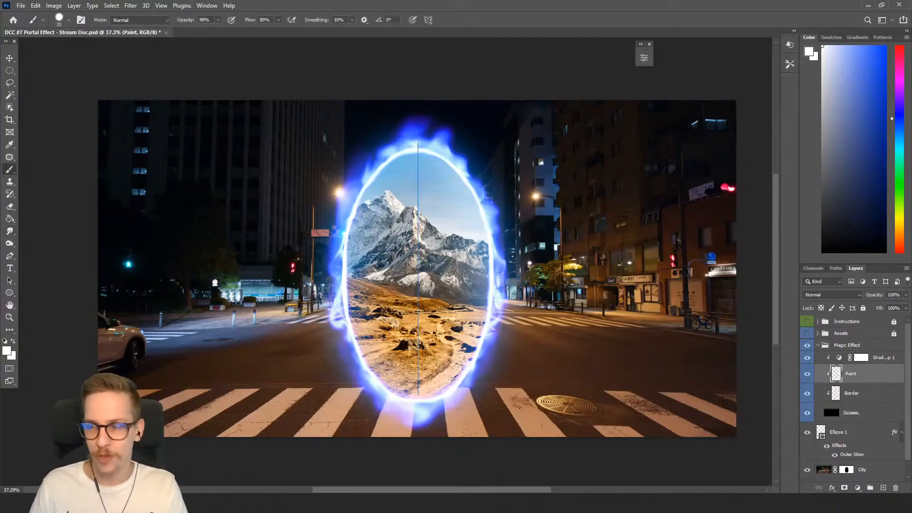
key(bracketleft)
mouse_move(365, 366)
mouse_down()
mouse_move(346, 390)
mouse_move(357, 401)
mouse_move(377, 394)
mouse_move(391, 412)
mouse_up()
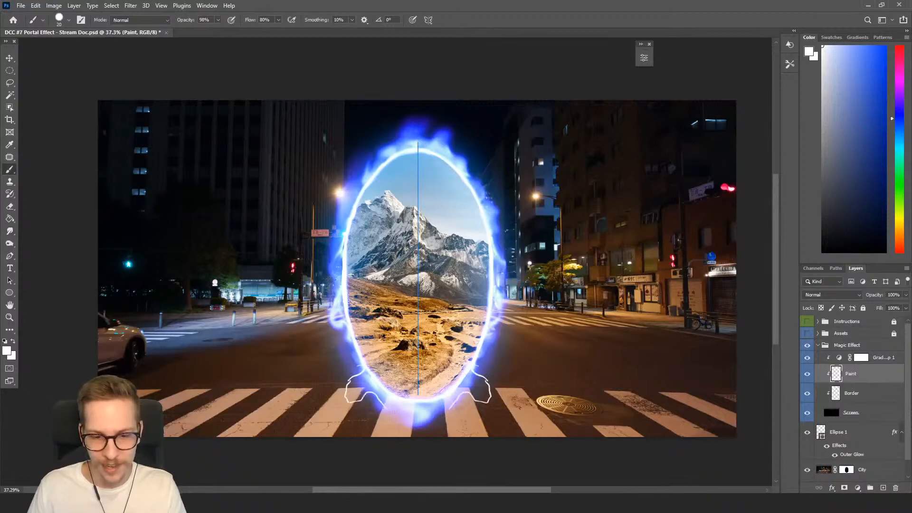
mouse_move(445, 144)
mouse_down()
mouse_move(473, 140)
mouse_move(483, 153)
mouse_move(477, 170)
mouse_move(476, 139)
mouse_up()
key(r)
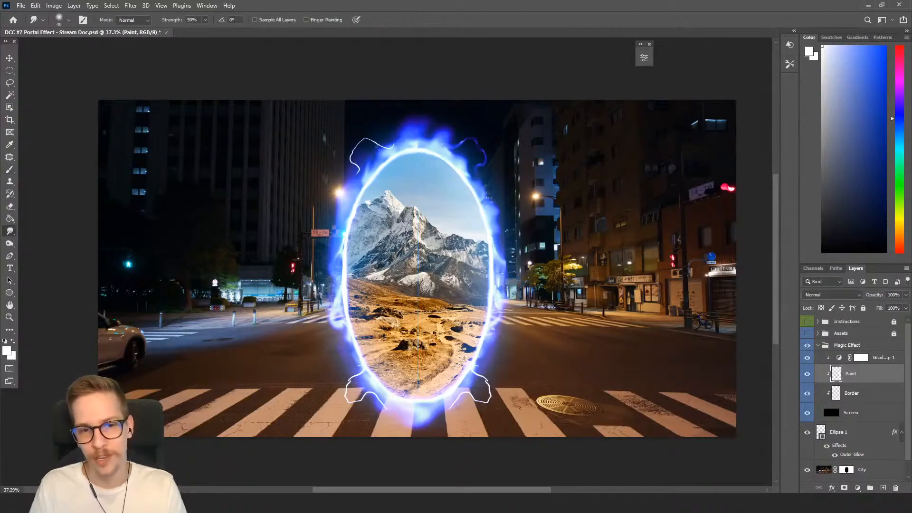
Smudge the curly wisps at the portal's top and bottom corners.
drag(361, 149, 354, 172)
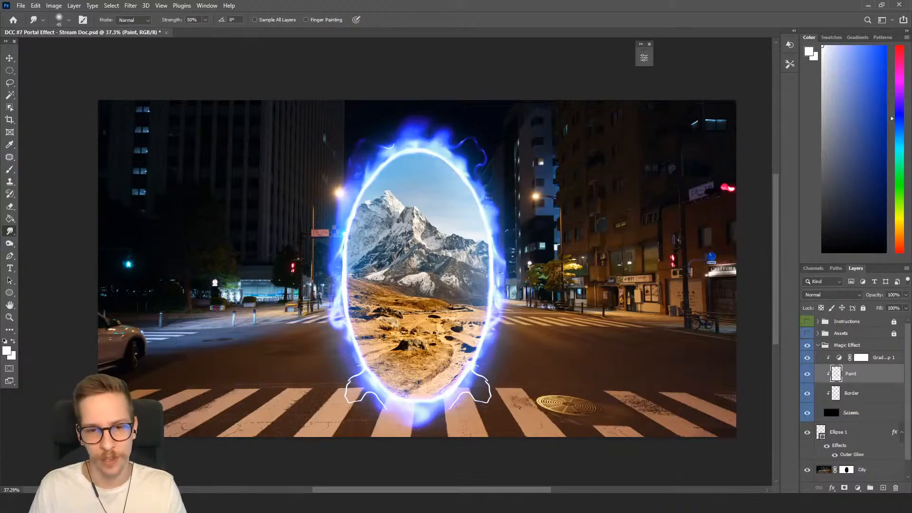
mouse_move(482, 375)
mouse_down()
mouse_move(474, 396)
mouse_move(444, 411)
mouse_move(488, 396)
mouse_move(473, 376)
mouse_up()
drag(353, 376, 350, 398)
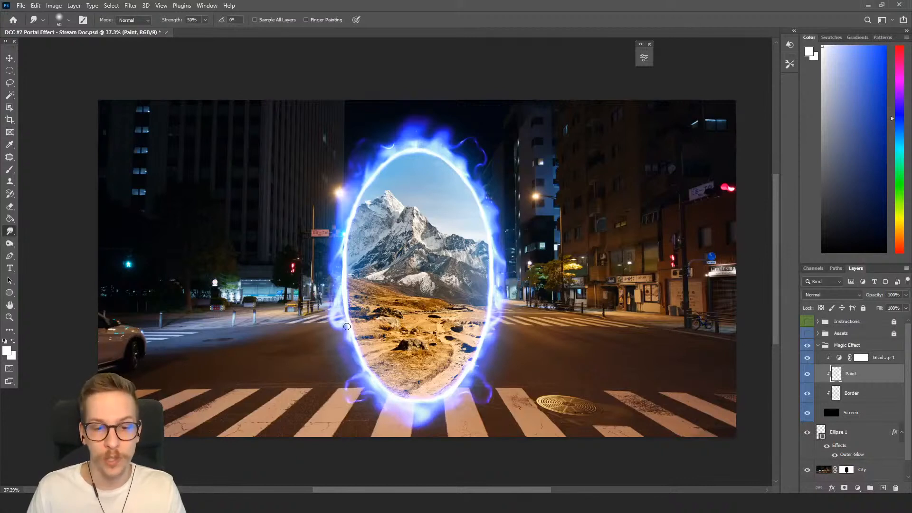
Paint wavy white strokes tracing the portal's outline again on both sides.
key(b)
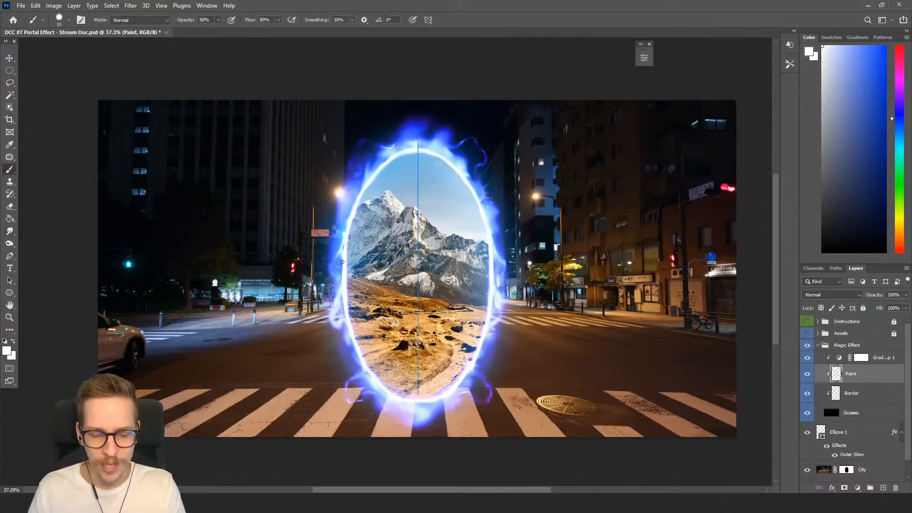
mouse_move(375, 169)
mouse_down()
mouse_move(359, 182)
mouse_move(338, 257)
mouse_move(345, 337)
mouse_move(384, 395)
mouse_move(413, 402)
mouse_up()
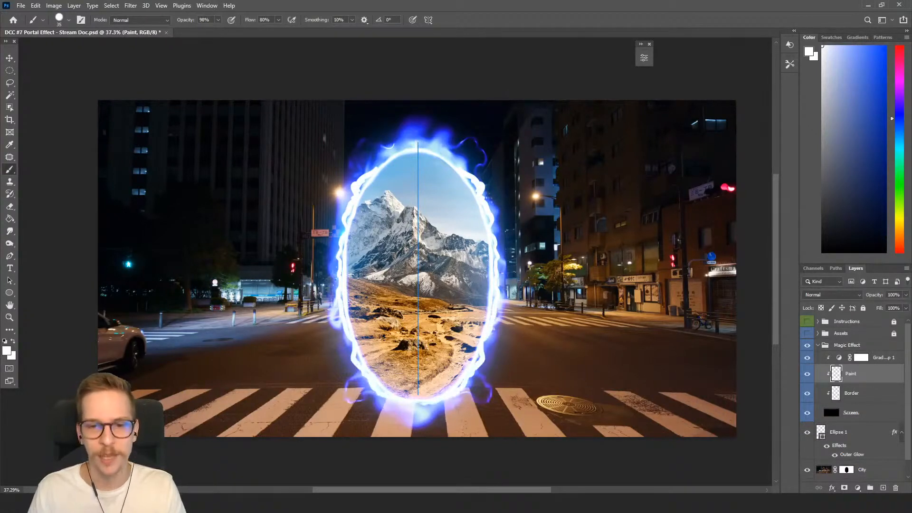
mouse_move(471, 183)
mouse_down()
mouse_move(449, 161)
mouse_move(416, 156)
mouse_up()
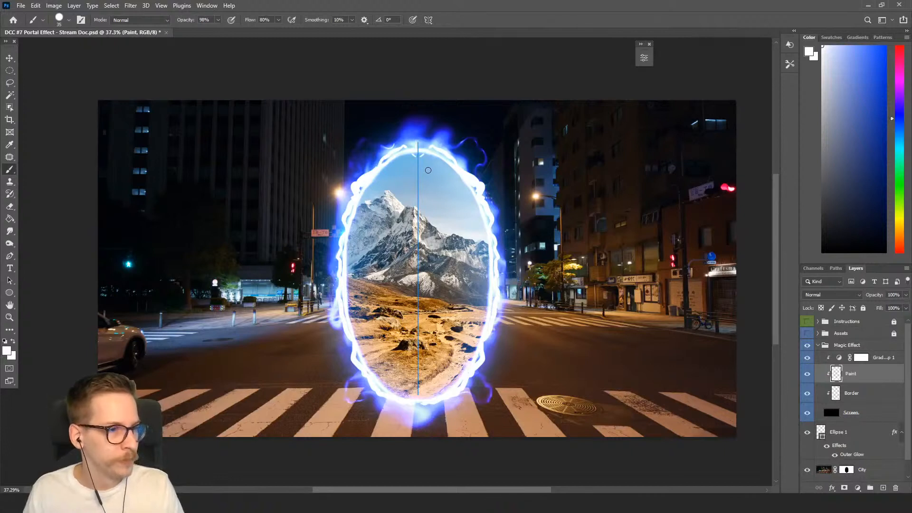
Enlarge the Smudge brush and smudge the outline strokes into soft flames around the portal.
key(r)
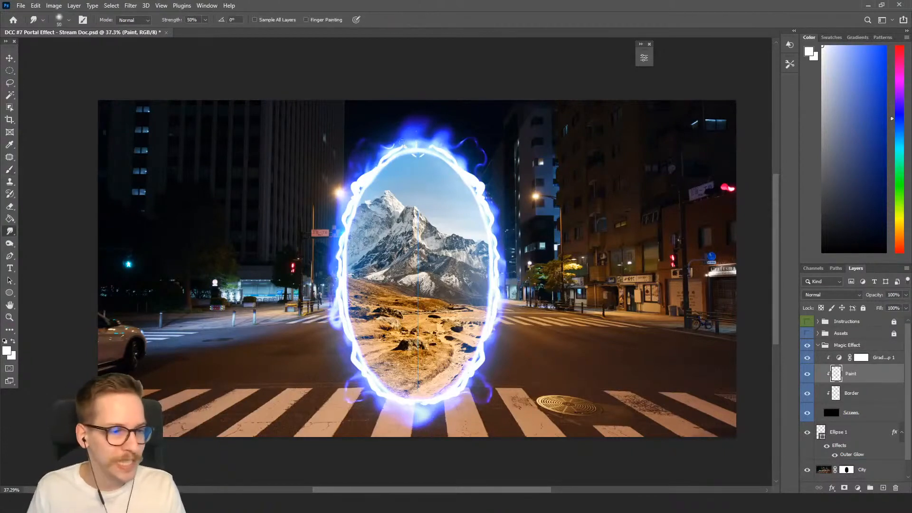
key(bracketright)
key(bracketright)
mouse_move(387, 151)
mouse_down()
mouse_move(359, 178)
mouse_move(336, 251)
mouse_move(332, 275)
mouse_move(340, 285)
mouse_move(337, 257)
mouse_move(332, 283)
mouse_move(340, 298)
mouse_move(338, 278)
mouse_move(352, 326)
mouse_move(337, 248)
mouse_move(340, 270)
mouse_move(344, 224)
mouse_move(340, 276)
mouse_up()
mouse_move(350, 346)
mouse_down()
mouse_move(371, 386)
mouse_move(398, 399)
mouse_up()
mouse_move(457, 399)
mouse_down()
mouse_move(490, 341)
mouse_move(500, 276)
mouse_move(489, 198)
mouse_move(486, 208)
mouse_move(469, 168)
mouse_move(434, 144)
mouse_move(389, 152)
mouse_move(413, 144)
mouse_move(343, 225)
mouse_move(330, 296)
mouse_up()
Paint a mirrored white spike on the portal's sides and smudge it upward.
key(b)
mouse_move(338, 248)
mouse_down()
mouse_move(330, 268)
mouse_move(346, 309)
mouse_up()
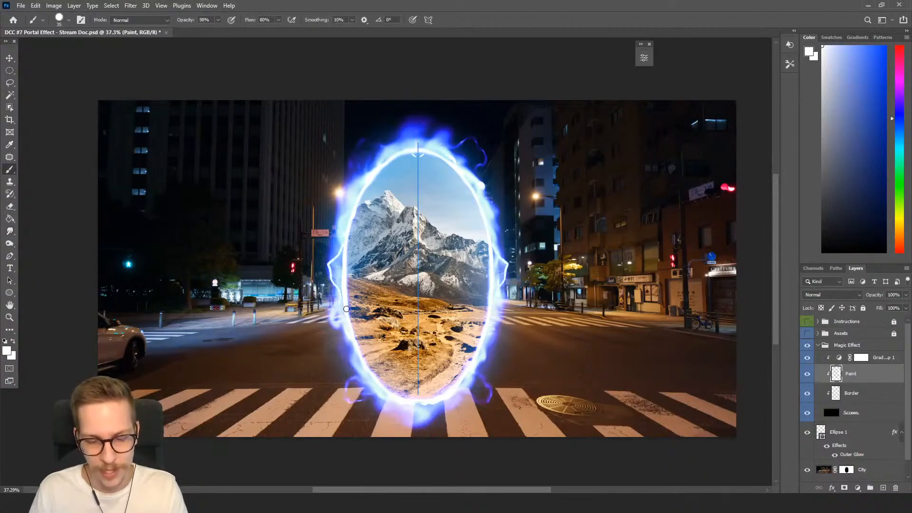
key(r)
mouse_move(344, 246)
mouse_down()
mouse_move(332, 278)
mouse_move(342, 301)
mouse_up()
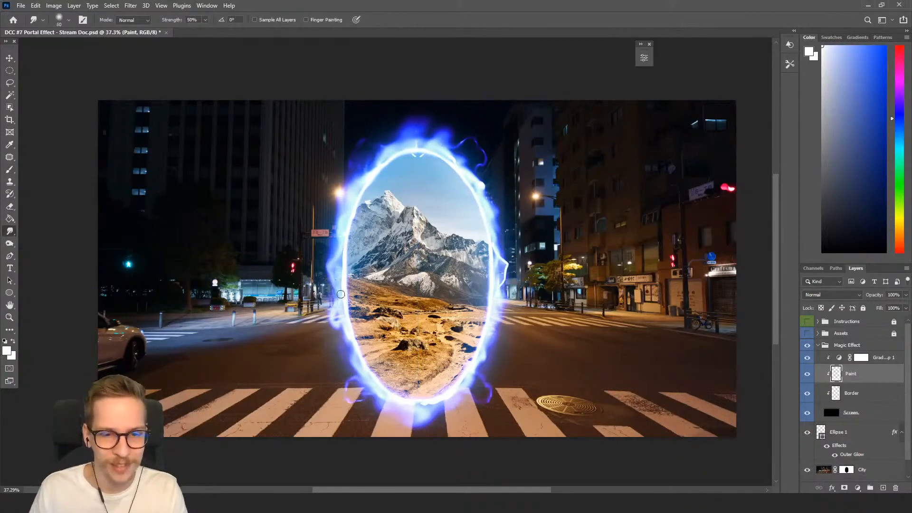
Paint a small stroke on the portal's lower left edge and smudge the flame on its right side.
key(b)
mouse_move(349, 333)
mouse_down()
mouse_move(379, 392)
mouse_move(419, 423)
mouse_move(415, 405)
mouse_move(441, 413)
mouse_move(424, 425)
mouse_move(368, 391)
mouse_move(339, 323)
mouse_up()
key(r)
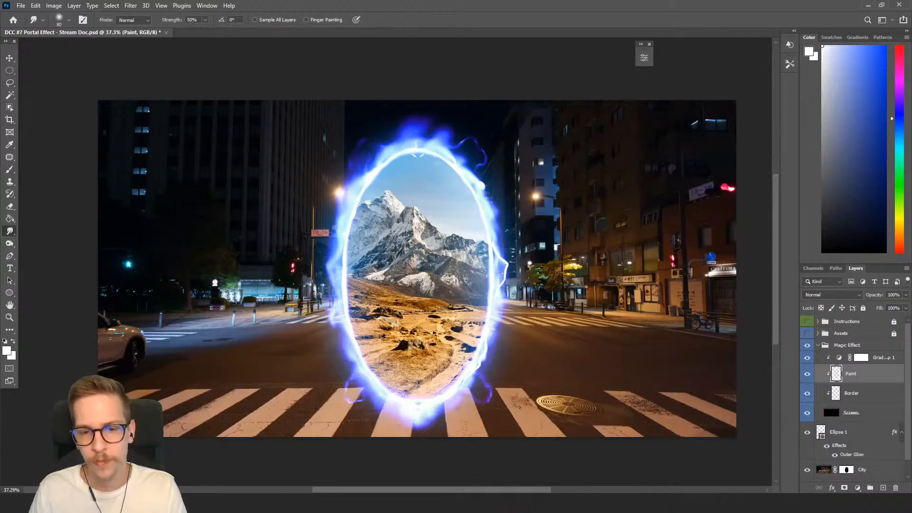
drag(513, 263, 503, 293)
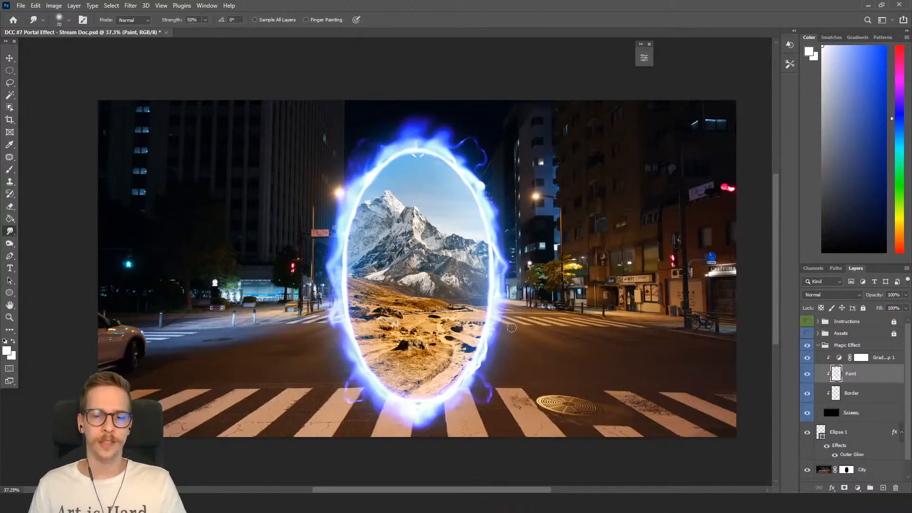
key(b)
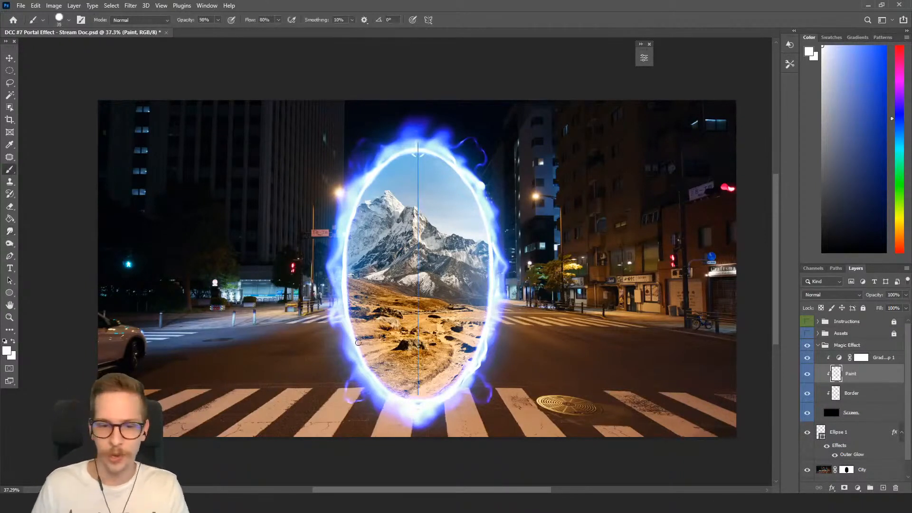
drag(358, 210, 374, 205)
key(ctrl+z)
key(bracketleft)
key(bracketleft)
mouse_move(389, 163)
mouse_down()
mouse_move(406, 170)
mouse_move(404, 162)
mouse_up()
key(ctrl+z)
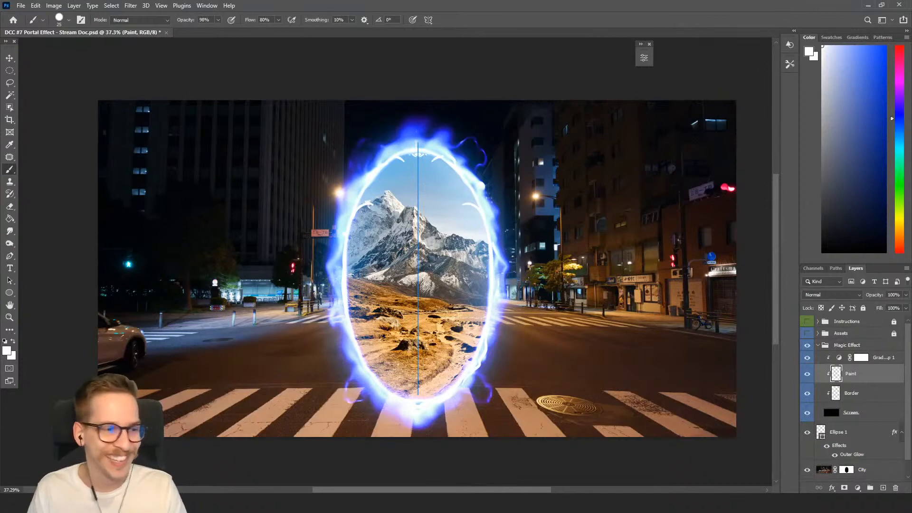
drag(388, 389, 382, 381)
key(ctrl+z)
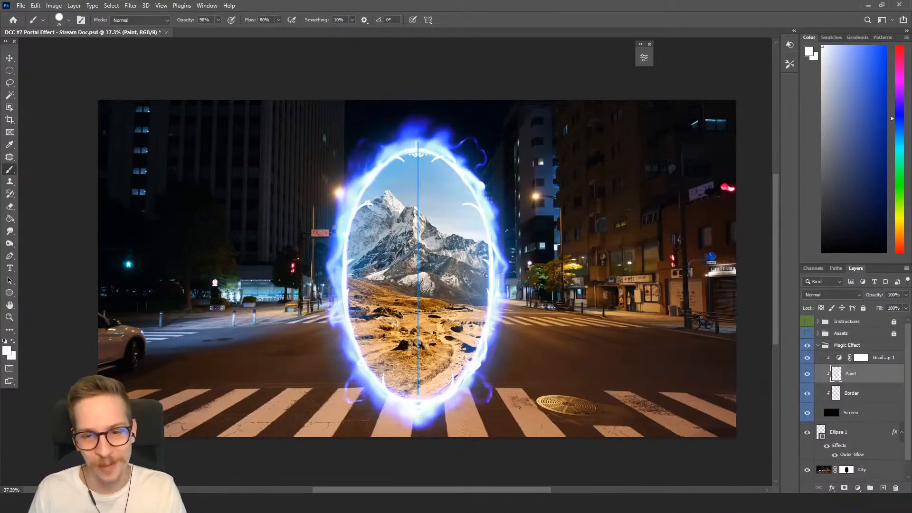
Paint a stroke at the portal's bottom and smudge the flames at its top and upper right.
drag(429, 392, 449, 378)
key(r)
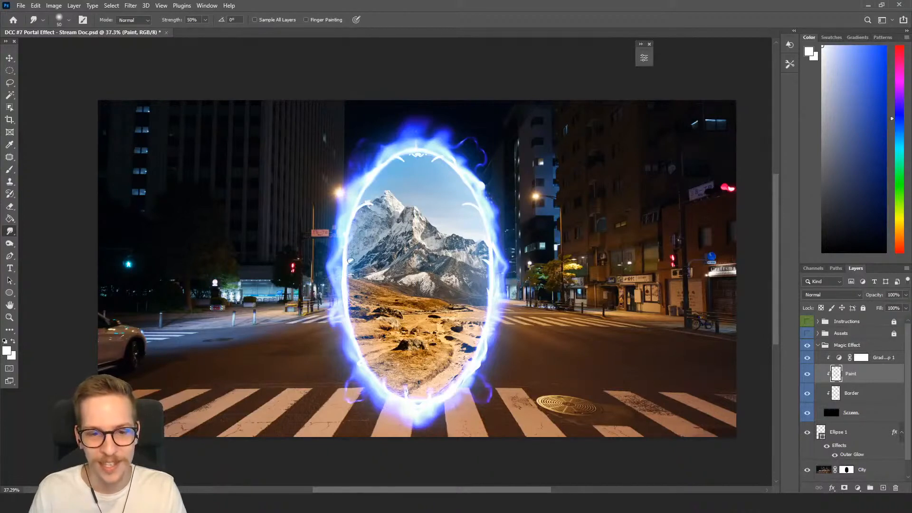
drag(434, 159, 415, 152)
drag(404, 161, 418, 153)
drag(466, 205, 476, 208)
key(b)
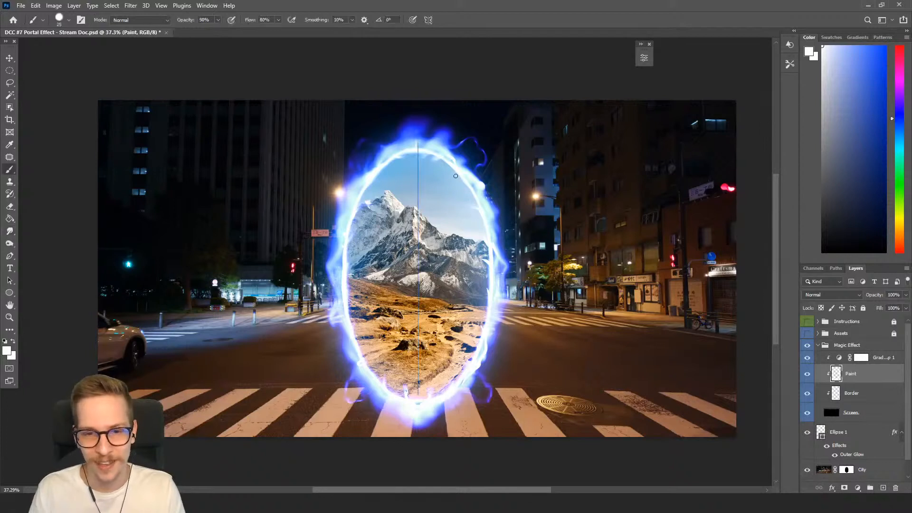
Paint curved white wisps along the portal's lower sides and smudge them slightly.
mouse_move(489, 293)
mouse_down()
mouse_move(475, 352)
mouse_move(432, 401)
mouse_up()
key(r)
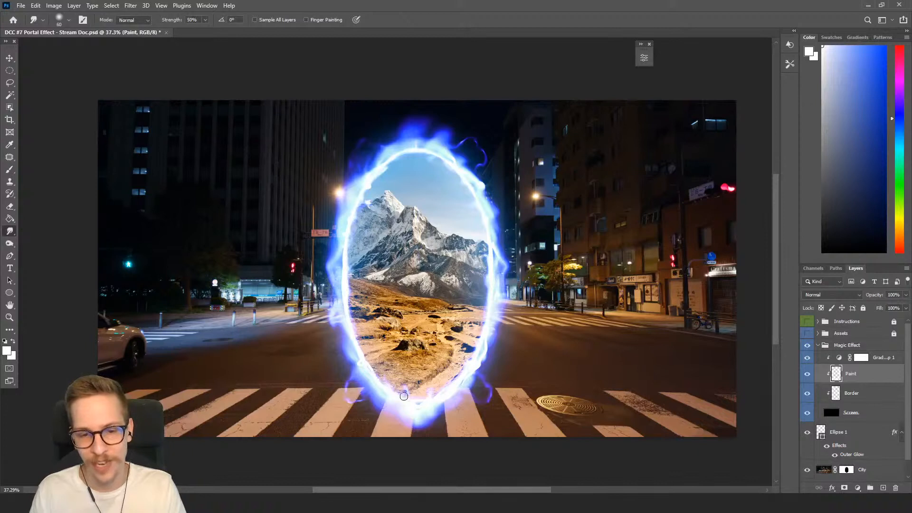
key(b)
mouse_move(353, 350)
mouse_down()
mouse_move(347, 368)
mouse_move(346, 341)
mouse_move(342, 393)
mouse_up()
key(r)
mouse_move(351, 348)
mouse_down()
mouse_move(344, 372)
mouse_move(349, 348)
mouse_up()
key(b)
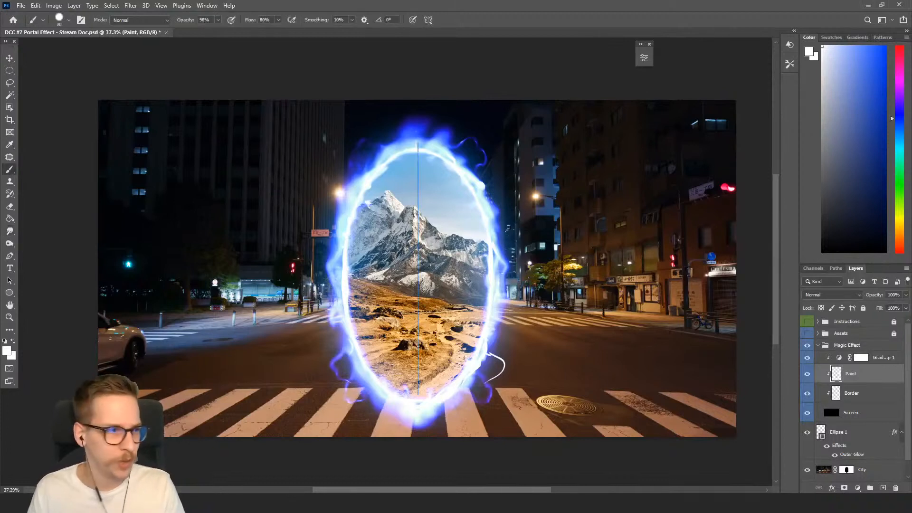
Enlarge the brush, paint a stroke on the portal's right side and smudge the left side upward.
key(bracketright)
mouse_move(497, 253)
mouse_down()
mouse_move(520, 245)
mouse_move(505, 243)
mouse_move(518, 222)
mouse_move(499, 243)
mouse_move(511, 220)
mouse_up()
key(r)
drag(339, 235, 326, 216)
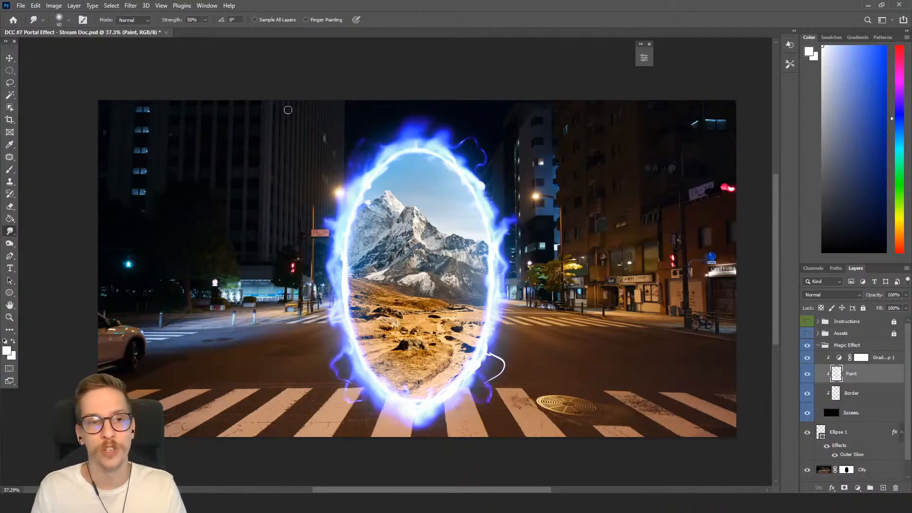
Try smudging the left-side flames upward at 60% Smudge strength, undoing each attempt.
click(205, 20)
drag(219, 31, 226, 31)
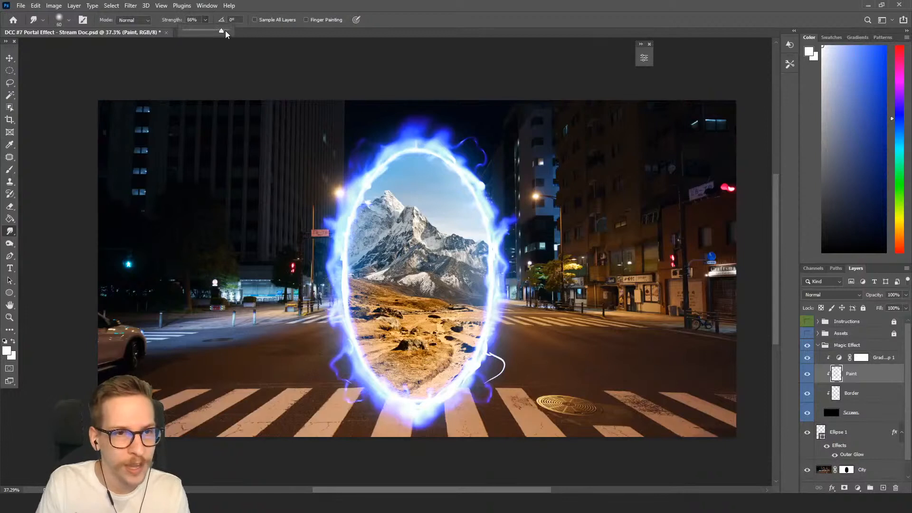
drag(312, 165, 309, 124)
key(ctrl+z)
drag(354, 234, 363, 144)
key(ctrl+z)
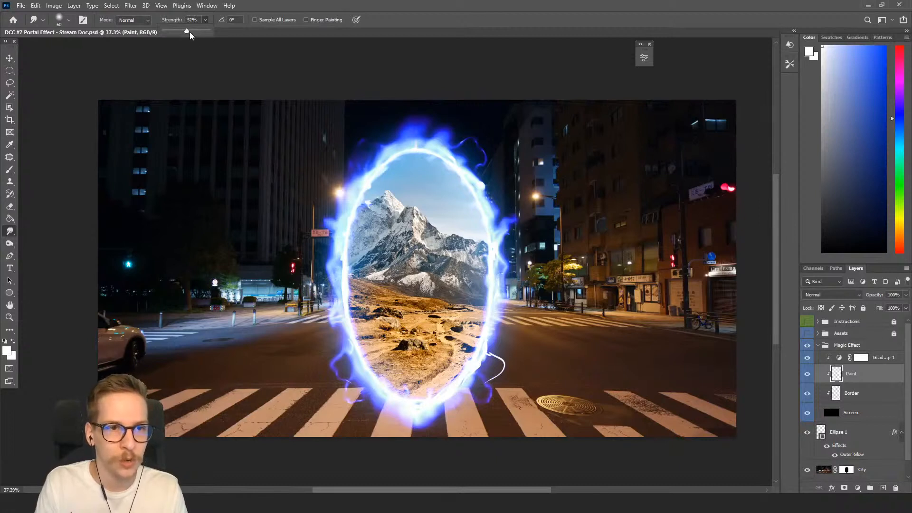
Set the Smudge strength to 73% and smudge flame tongues along the portal's left and right sides.
drag(193, 31, 196, 30)
drag(498, 230, 542, 233)
key(ctrl+z)
mouse_move(491, 205)
mouse_down()
mouse_move(521, 195)
mouse_move(493, 201)
mouse_move(512, 178)
mouse_move(484, 173)
mouse_move(500, 152)
mouse_up()
key(ctrl+z)
key([)
key(ctrl+z)
key([)
drag(363, 180, 332, 165)
drag(332, 292, 328, 281)
drag(344, 316, 329, 307)
mouse_move(488, 354)
mouse_down()
mouse_move(501, 379)
mouse_move(503, 368)
mouse_move(484, 392)
mouse_up()
drag(488, 343, 494, 361)
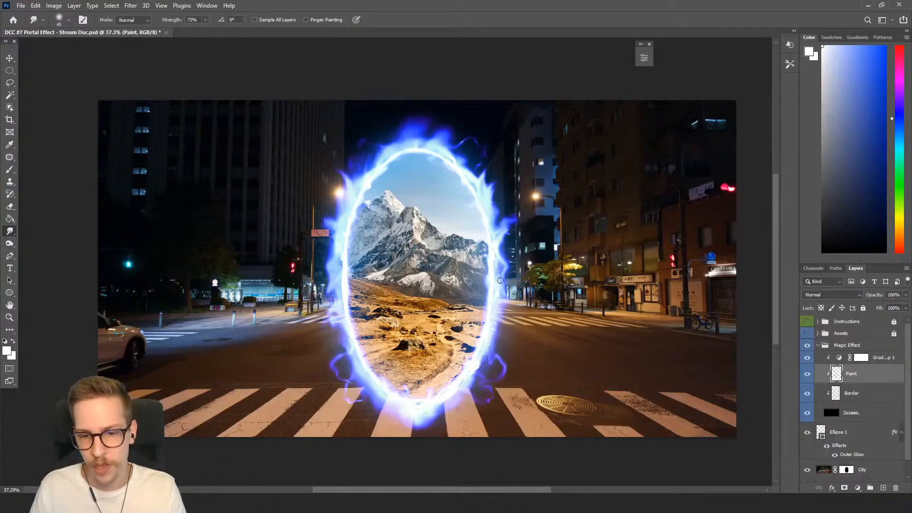
drag(319, 318, 340, 348)
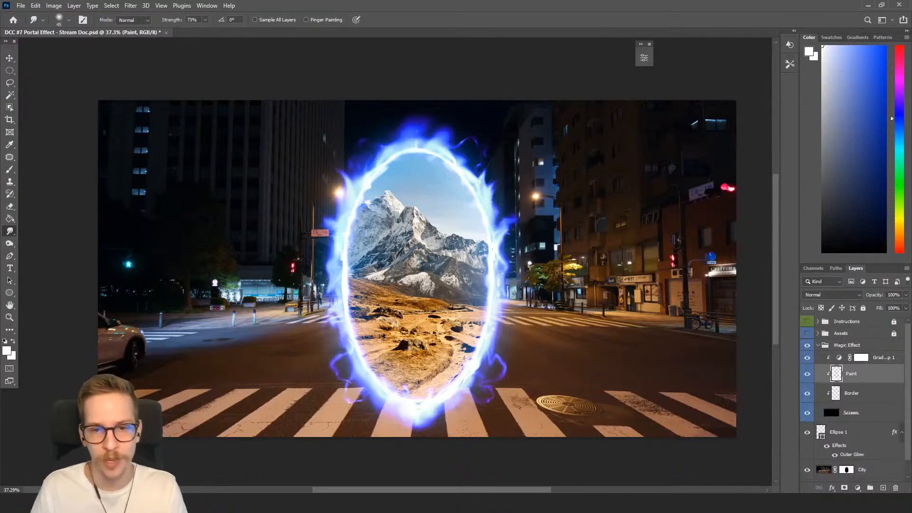
Paint a stroke down the portal's left side and smudge it with a larger brush on both sides.
key(b)
drag(340, 274, 343, 324)
key(r)
key(])
drag(336, 276, 343, 332)
drag(492, 321, 495, 268)
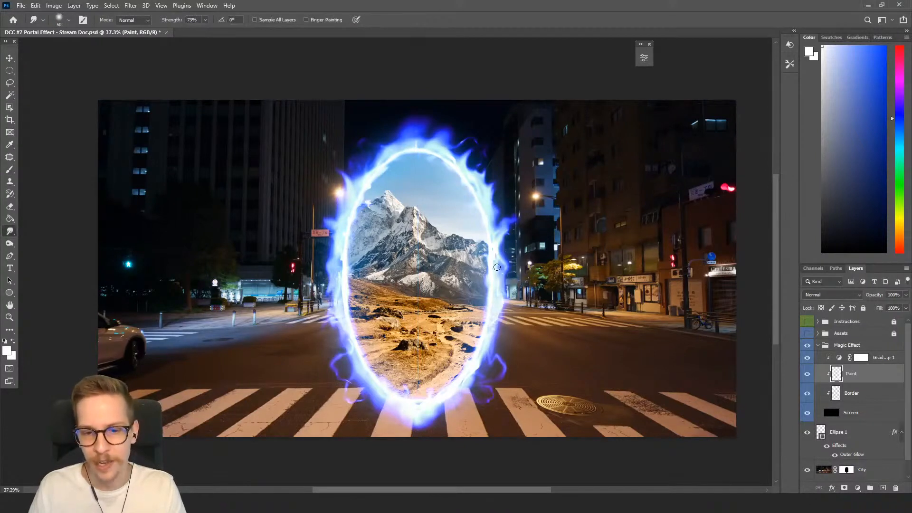
Paint another stroke on the portal's left side and smudge the flames upward on both sides.
key(b)
drag(341, 257, 346, 320)
mouse_move(337, 285)
mouse_down()
mouse_move(341, 222)
mouse_move(340, 268)
mouse_move(354, 201)
mouse_move(339, 280)
mouse_move(345, 329)
mouse_up()
key(ctrl+z)
key(r)
mouse_move(340, 277)
mouse_down()
mouse_move(342, 318)
mouse_move(351, 204)
mouse_up()
mouse_move(488, 211)
mouse_down()
mouse_move(502, 269)
mouse_move(495, 281)
mouse_move(494, 257)
mouse_move(494, 307)
mouse_up()
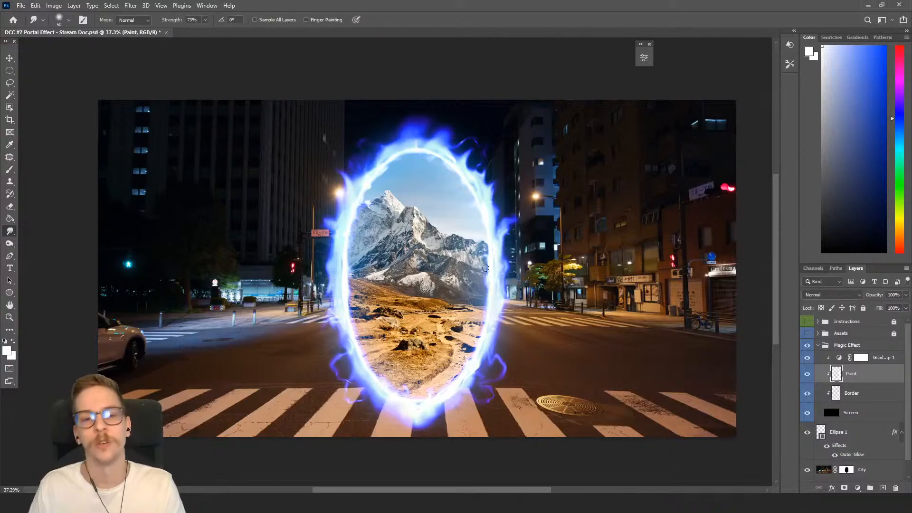
Enlarge the brush and paint a stroke at the portal's bottom edge.
key(b)
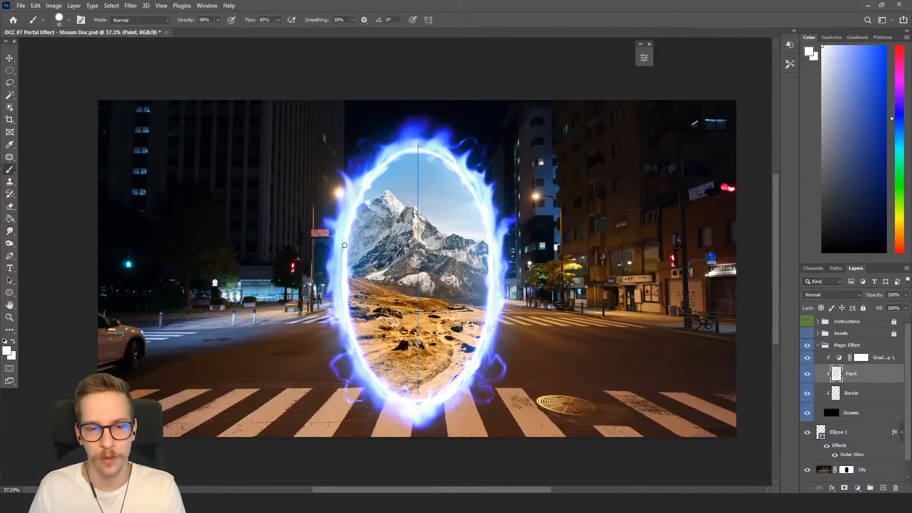
key(r)
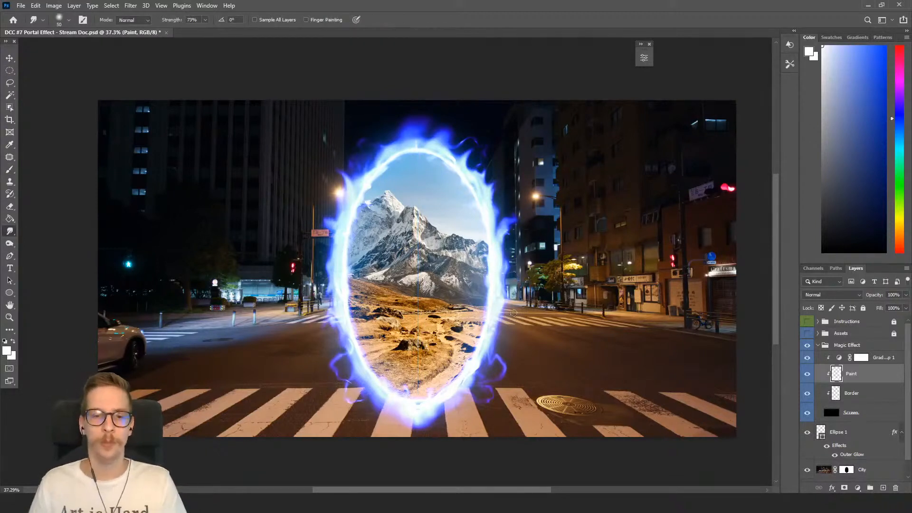
key(b)
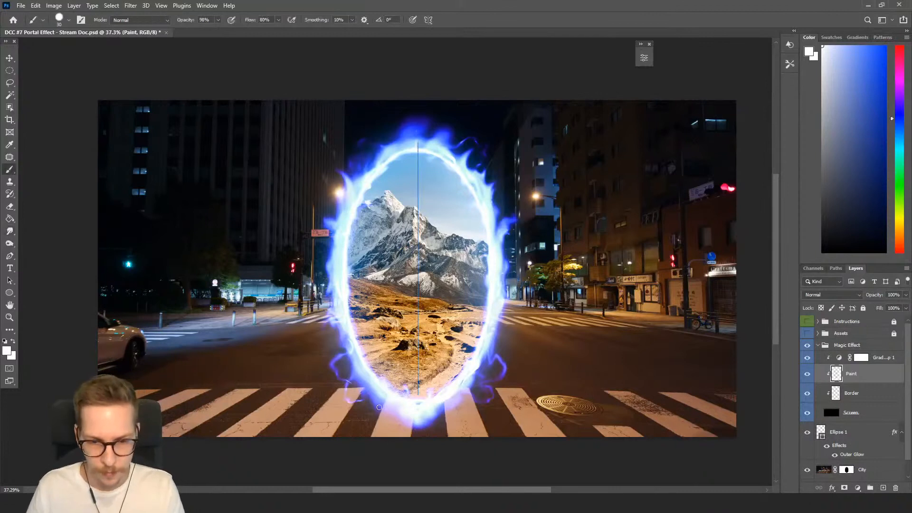
key(bracketright)
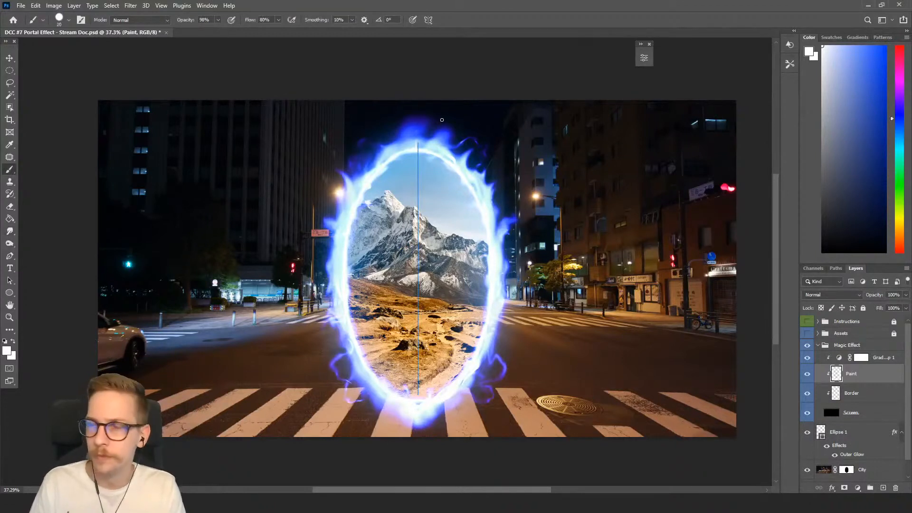
mouse_move(435, 107)
mouse_down()
mouse_move(438, 127)
mouse_move(425, 122)
mouse_move(425, 131)
mouse_move(423, 109)
mouse_move(408, 125)
mouse_move(410, 114)
mouse_up()
key(ctrl+z)
key(r)
key(b)
mouse_move(439, 406)
mouse_down()
mouse_move(422, 422)
mouse_move(459, 388)
mouse_move(444, 411)
mouse_move(417, 425)
mouse_move(389, 409)
mouse_move(414, 419)
mouse_move(404, 423)
mouse_move(451, 422)
mouse_up()
key(r)
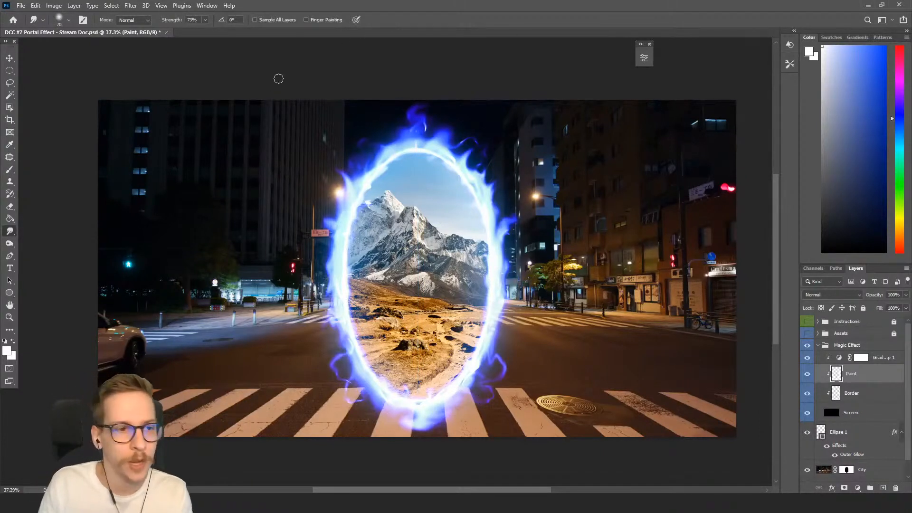
Turn off the brush's painting symmetry.
key(b)
click(428, 20)
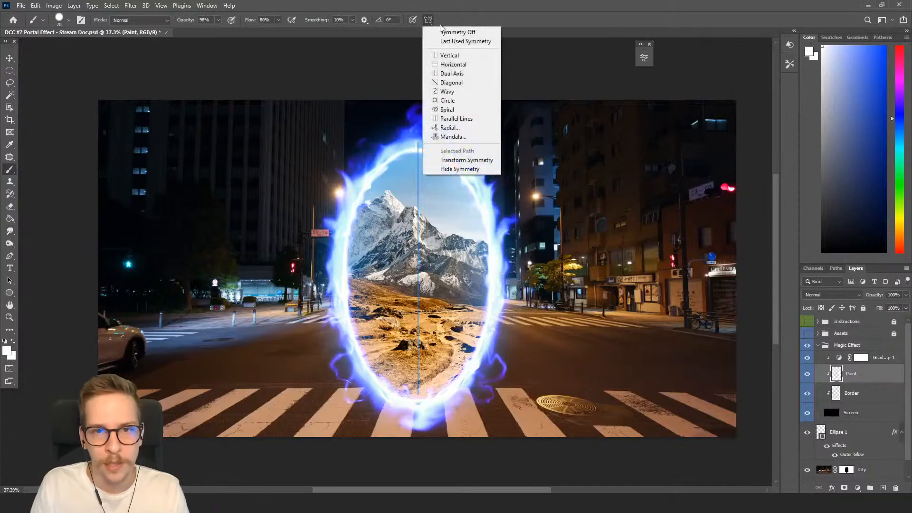
click(444, 31)
click(428, 19)
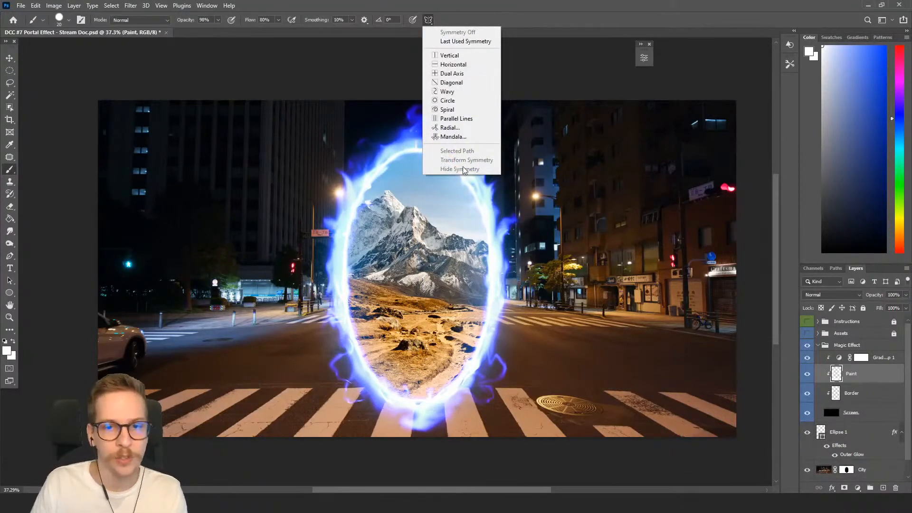
click(546, 94)
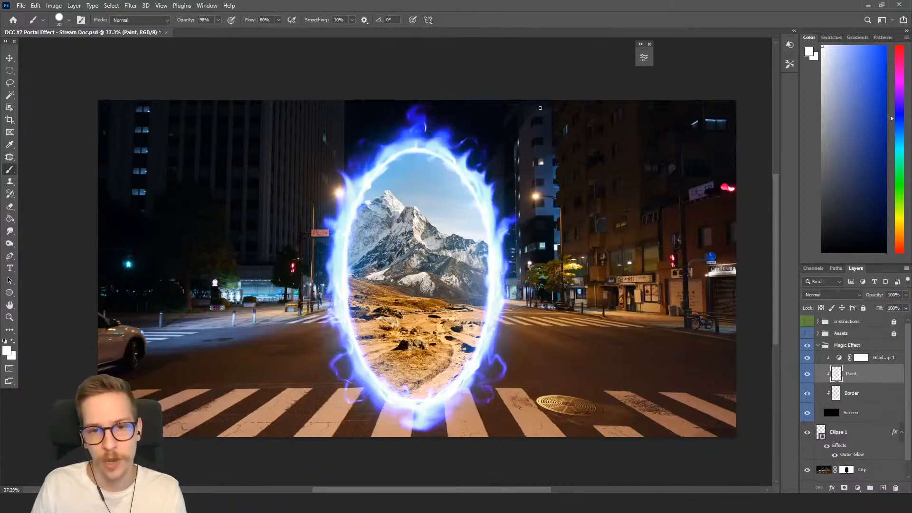
click(428, 19)
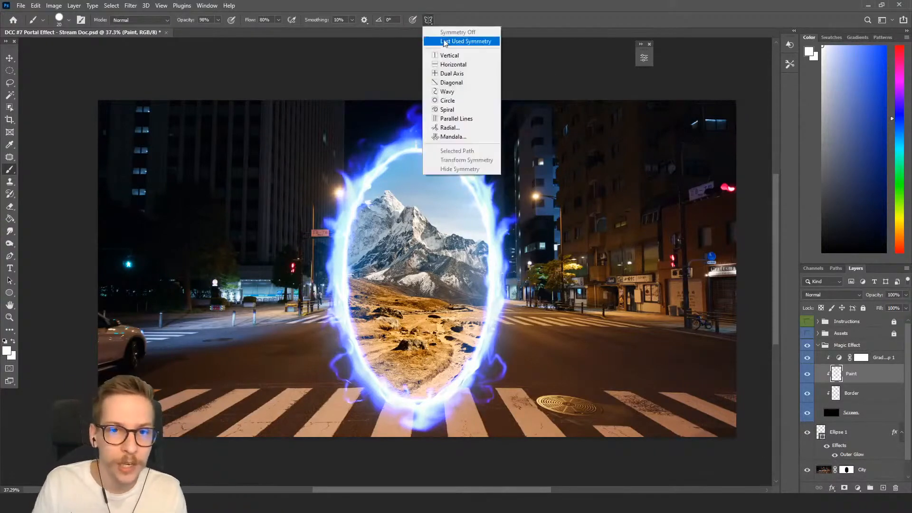
click(523, 61)
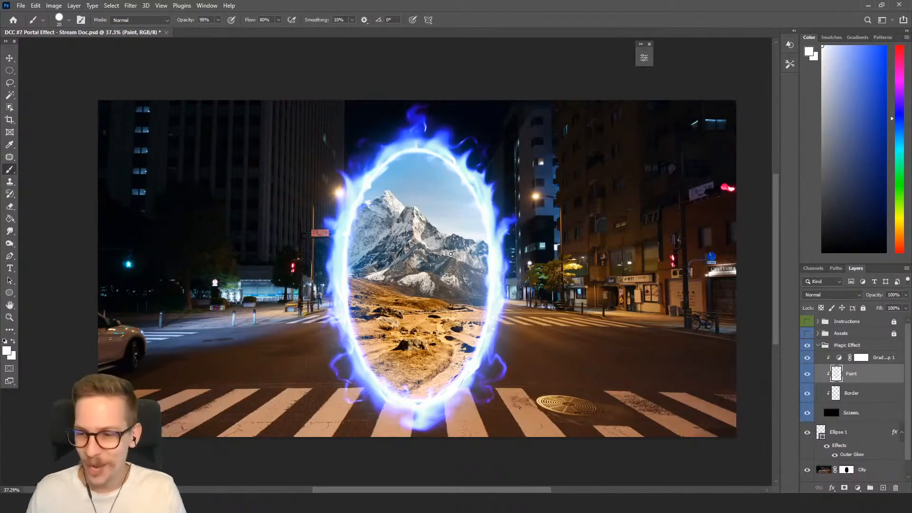
Collapse the Magic Effect group, toggle its visibility and inspect the City and Mountain layers.
click(817, 346)
click(808, 346)
click(808, 346)
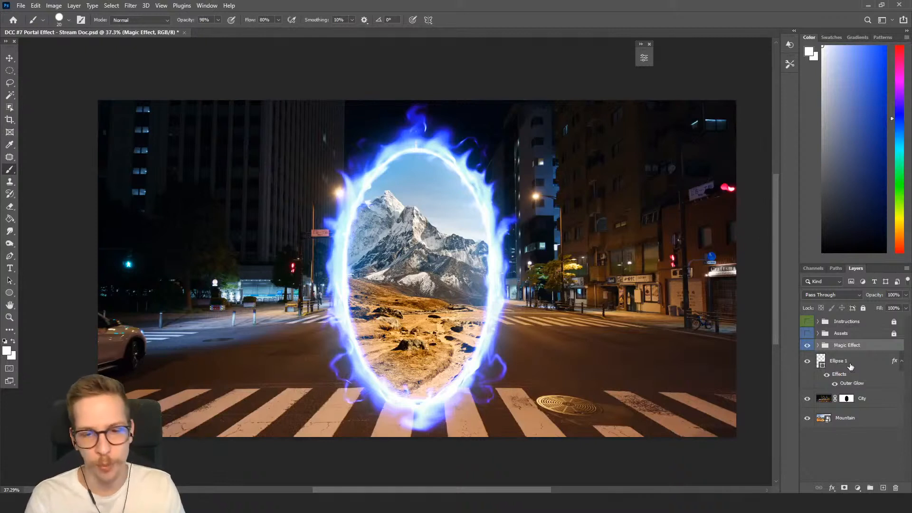
click(874, 405)
click(858, 423)
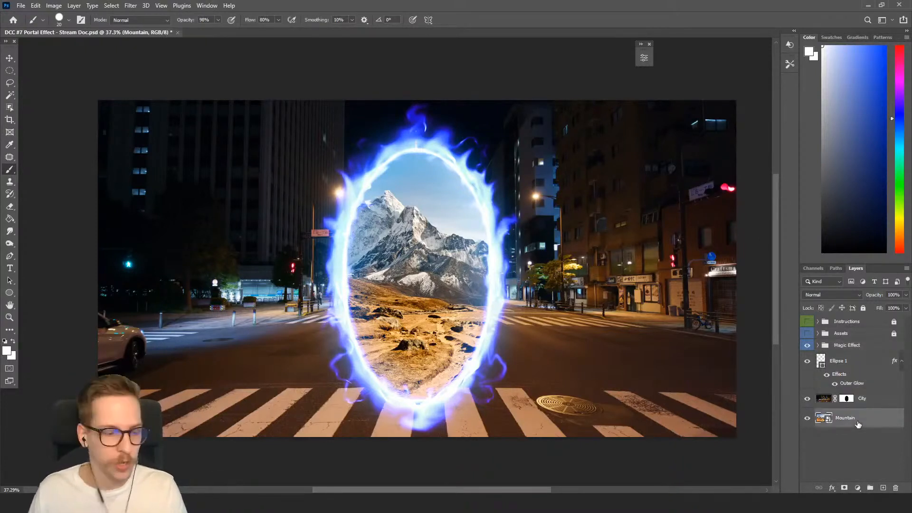
click(859, 407)
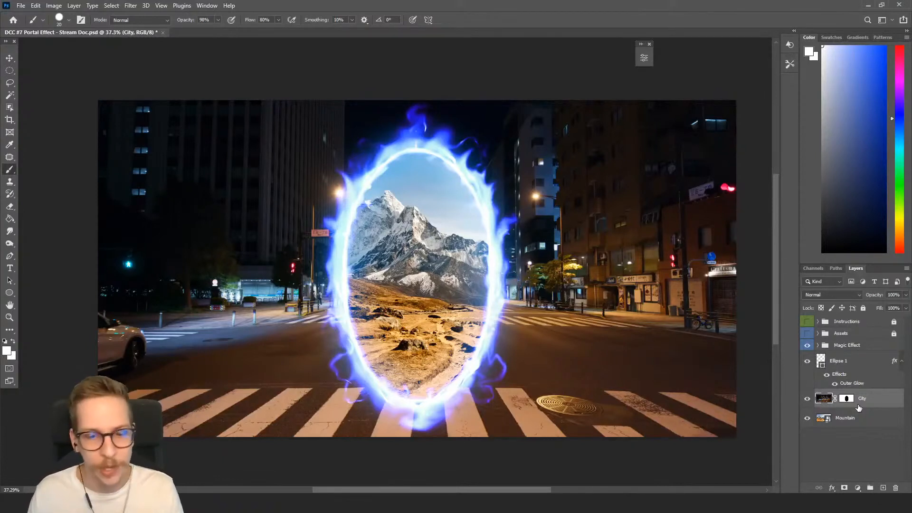
Duplicate the Magic Effect group and hide the original group.
click(843, 347)
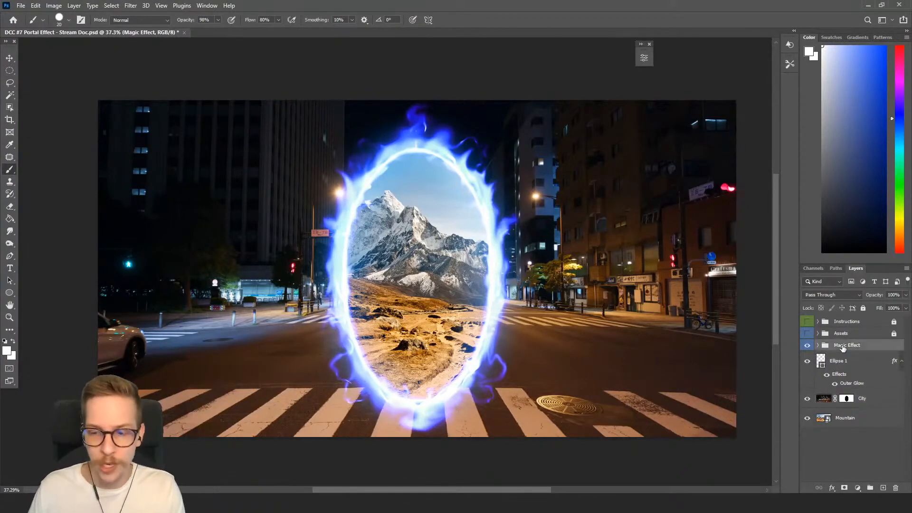
key(ctrl+j)
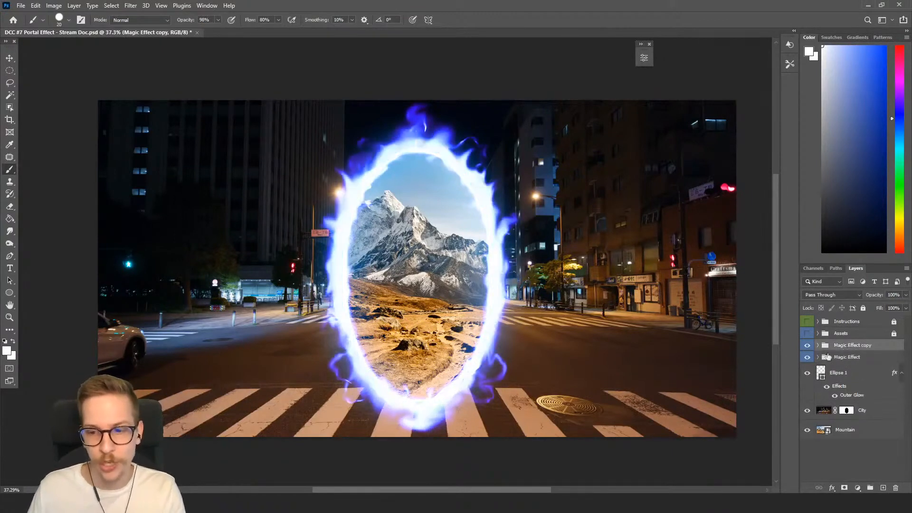
click(818, 358)
click(818, 358)
click(809, 358)
Merge the group copy into one layer and set its blend mode to Screen.
right_click(850, 345)
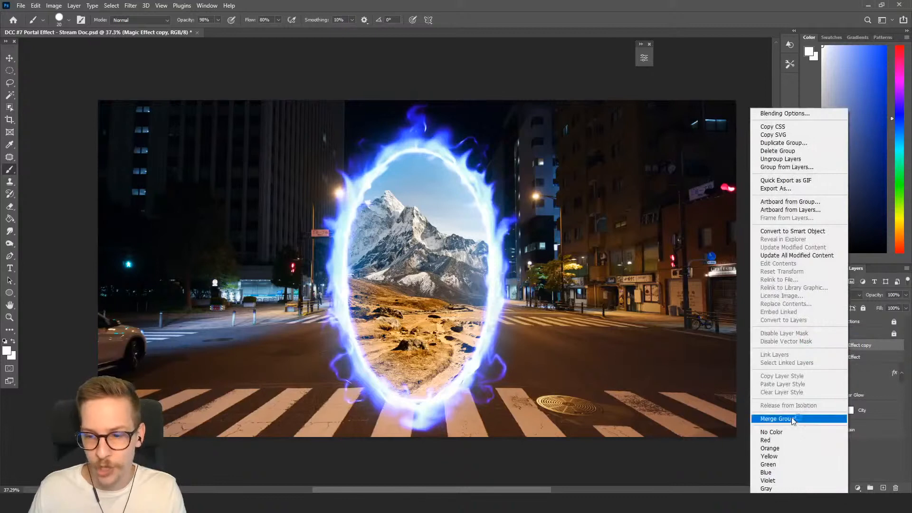
click(778, 419)
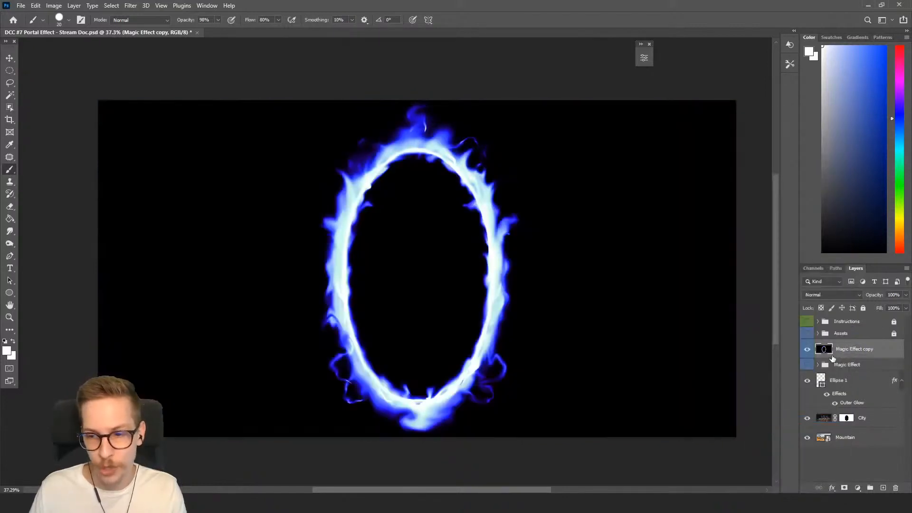
click(833, 296)
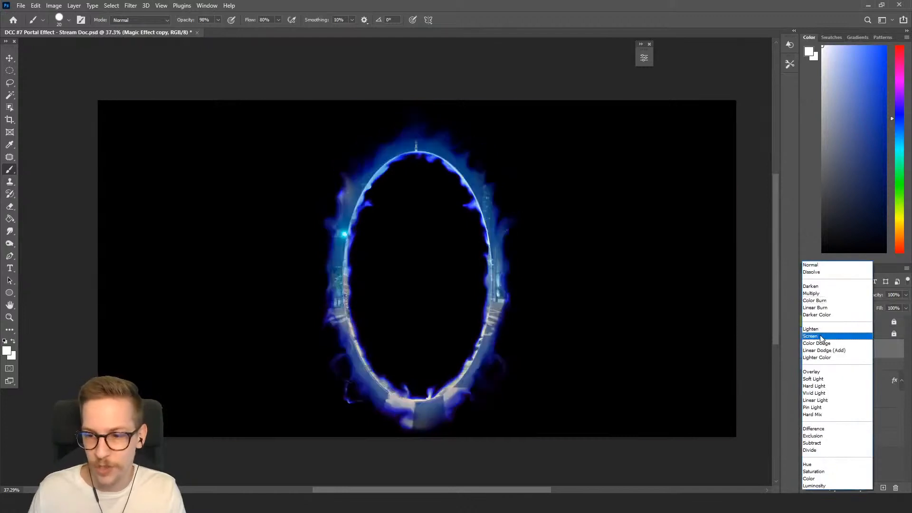
click(818, 336)
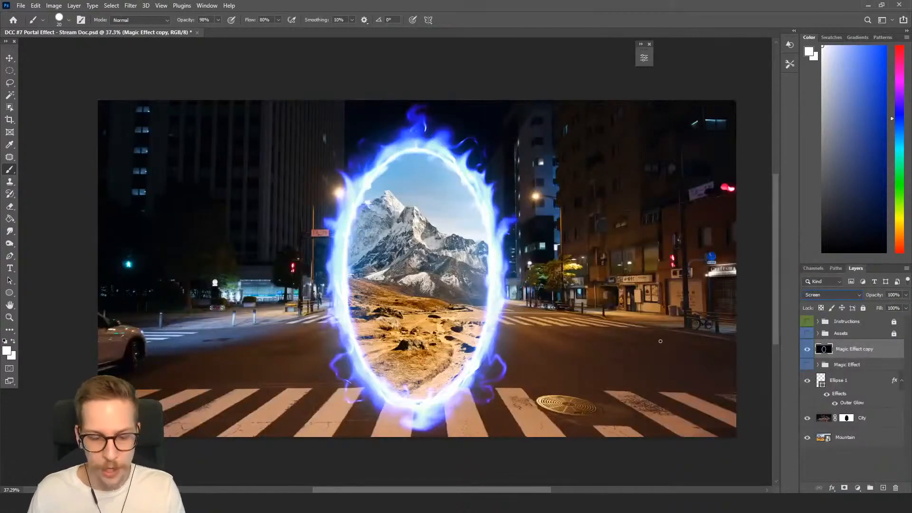
click(10, 58)
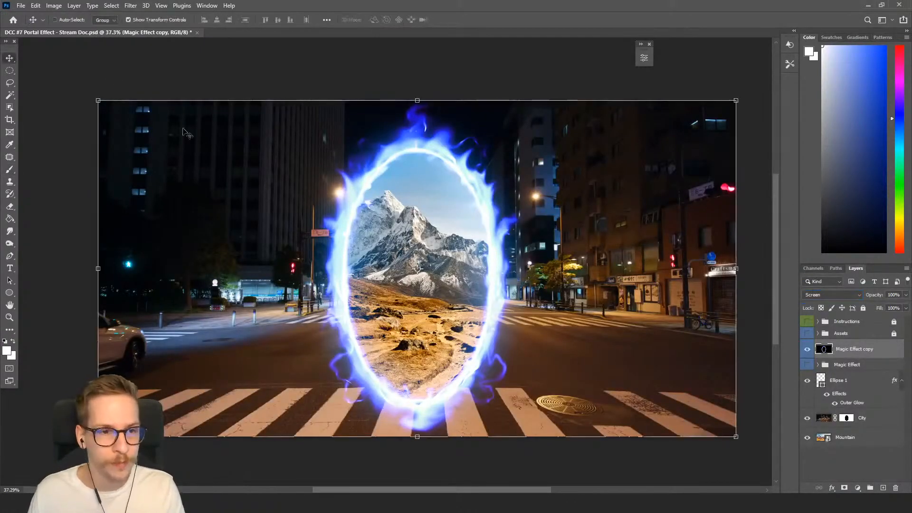
drag(417, 102, 630, 394)
drag(615, 370, 422, 465)
drag(487, 373, 481, 333)
drag(496, 203, 473, 280)
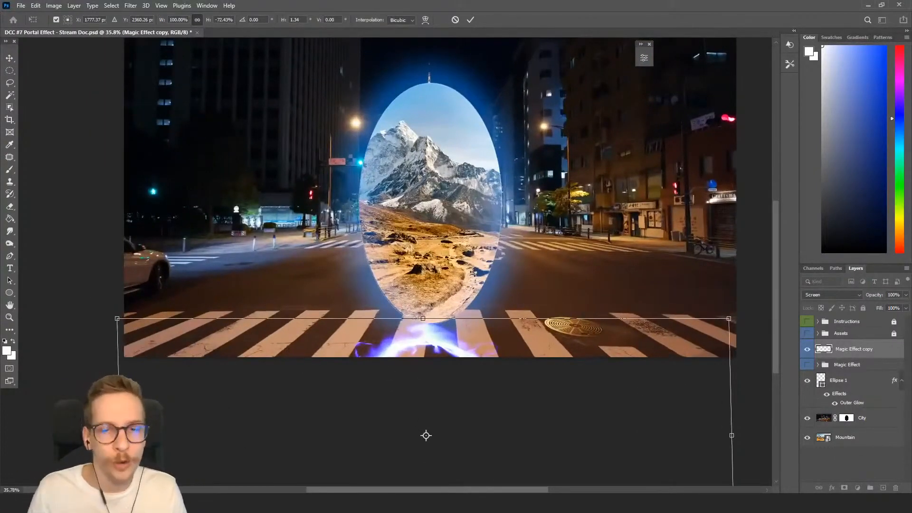
key(Return)
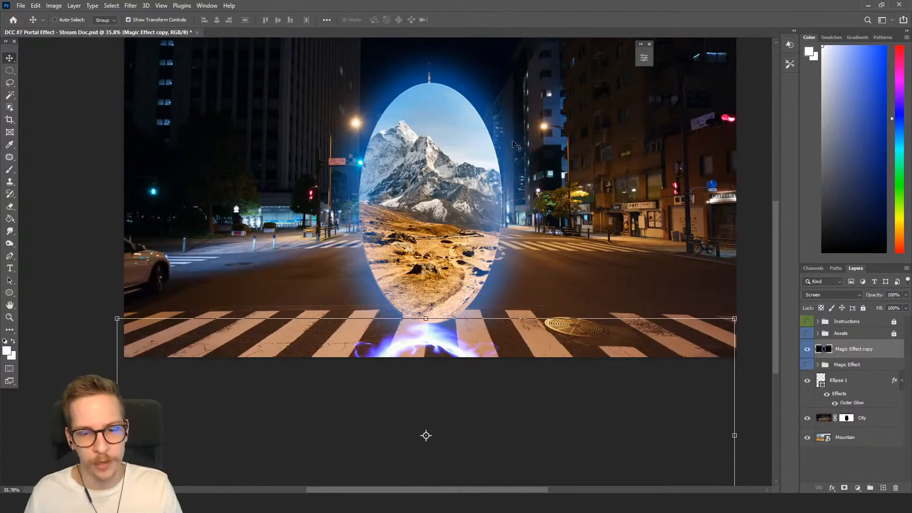
key(Delete)
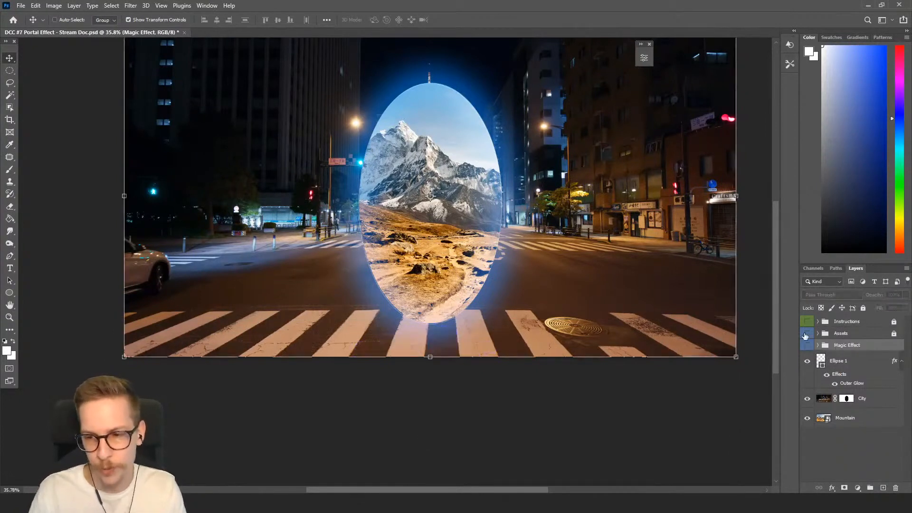
Add a Hue/Saturation adjustment layer above the City layer and clip it to the City layer.
drag(656, 267, 645, 336)
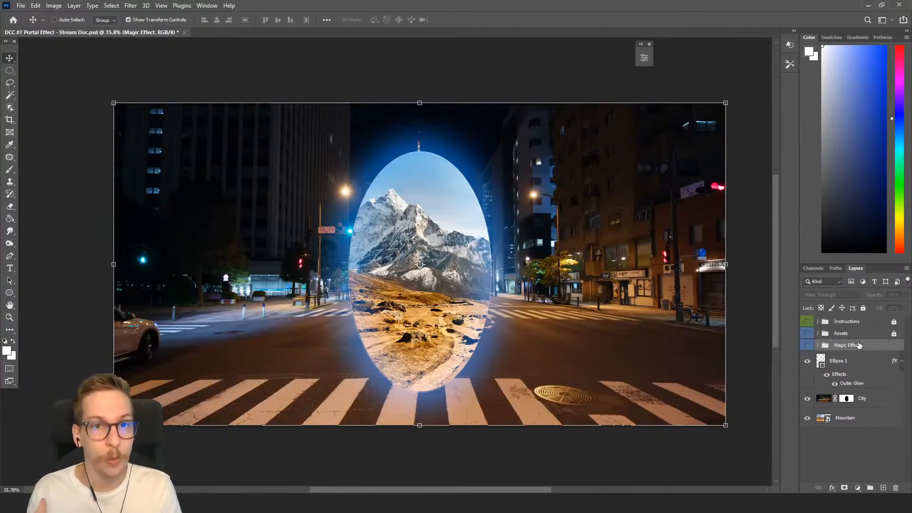
click(861, 360)
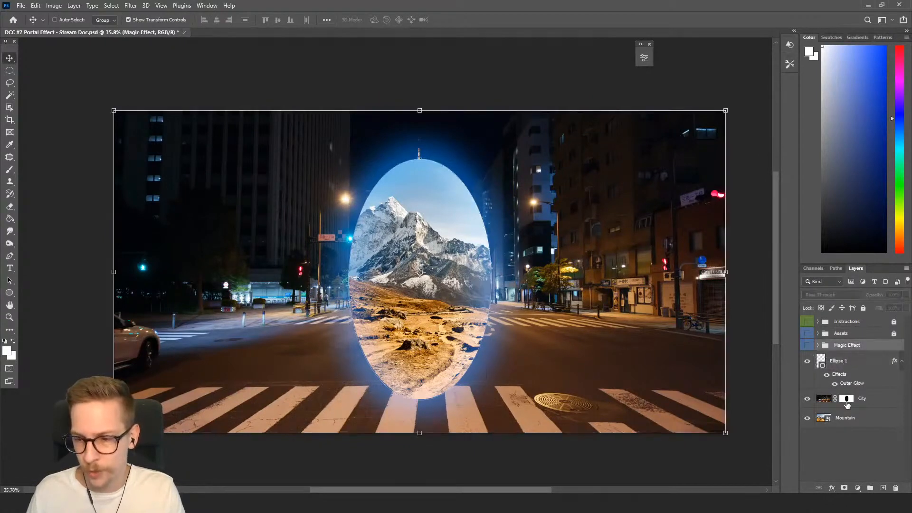
click(846, 402)
click(77, 6)
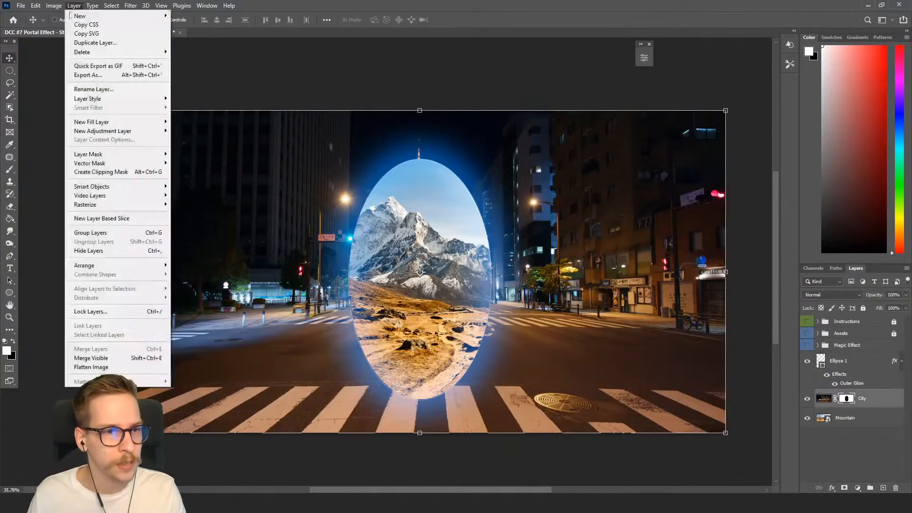
mouse_move(123, 134)
click(199, 181)
click(710, 313)
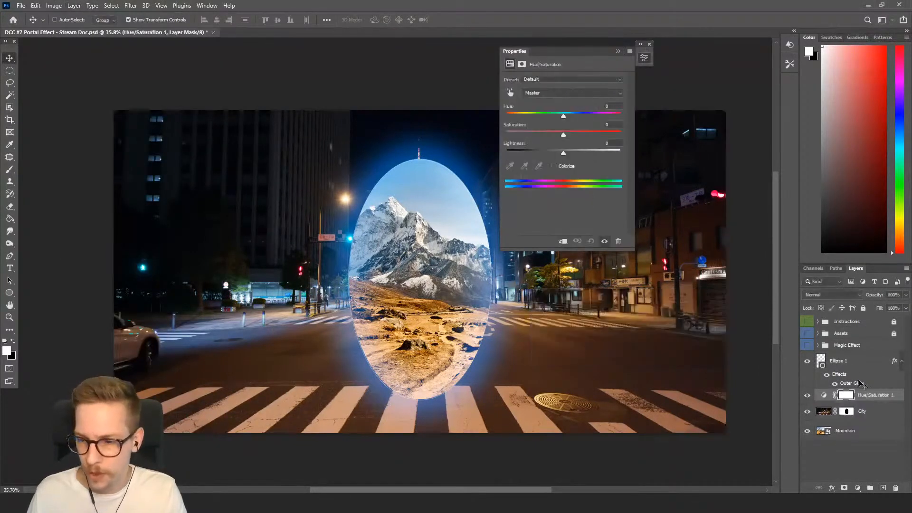
right_click(876, 398)
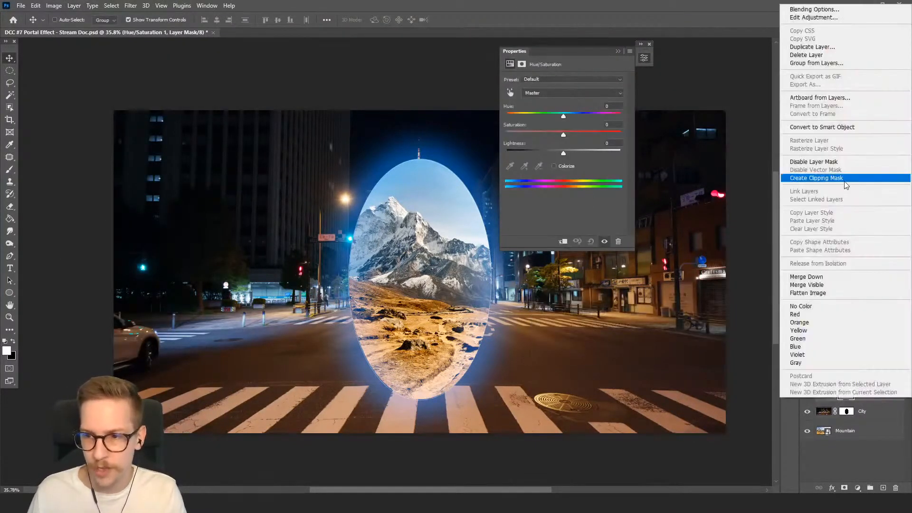
click(845, 181)
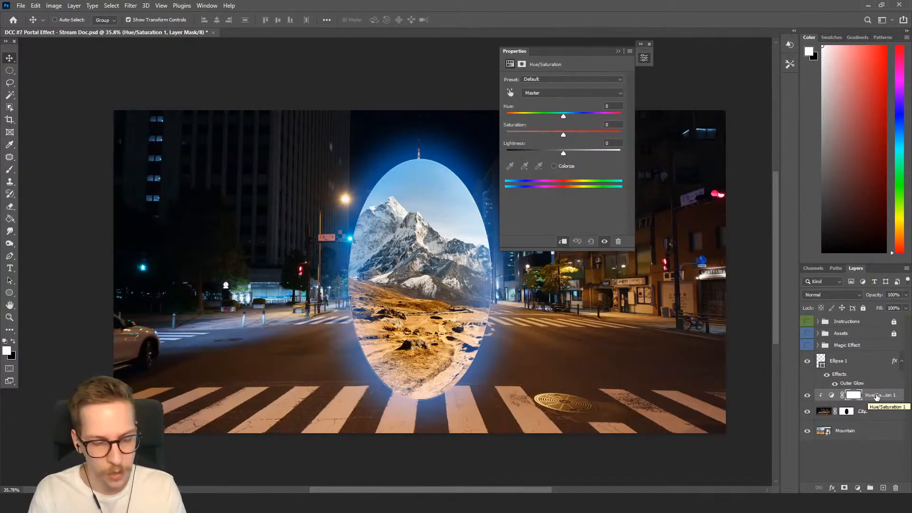
Create a new layer named Screen Glow in Screen blend mode and clip it to the layers below.
key(ctrl)
key(ctrl+shift+n)
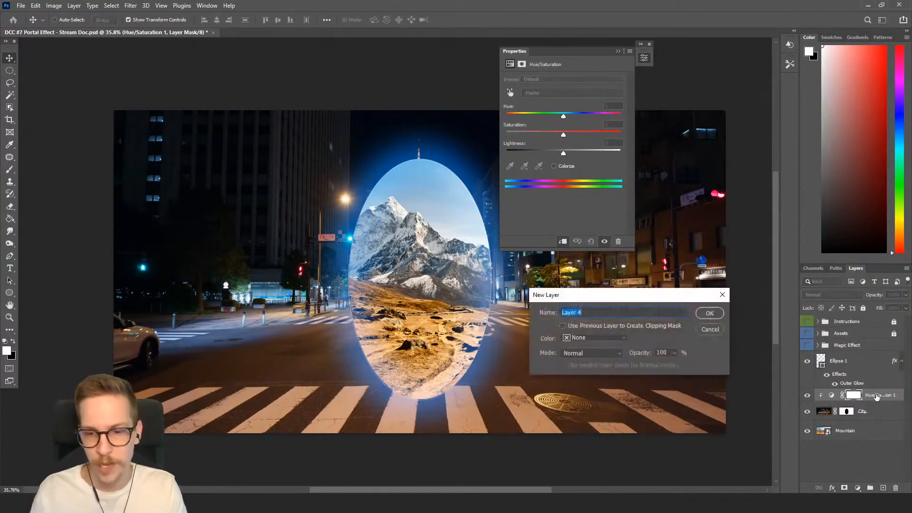
text(Screen)
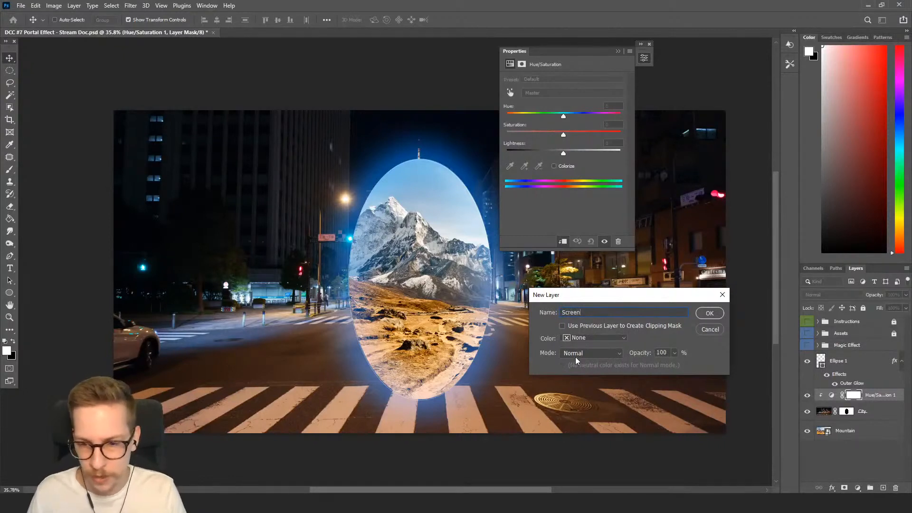
click(576, 357)
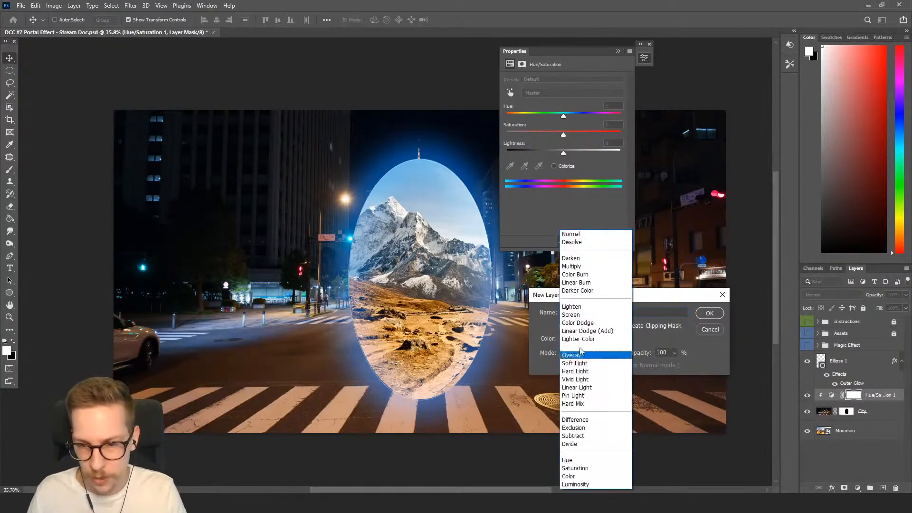
click(679, 317)
click(678, 315)
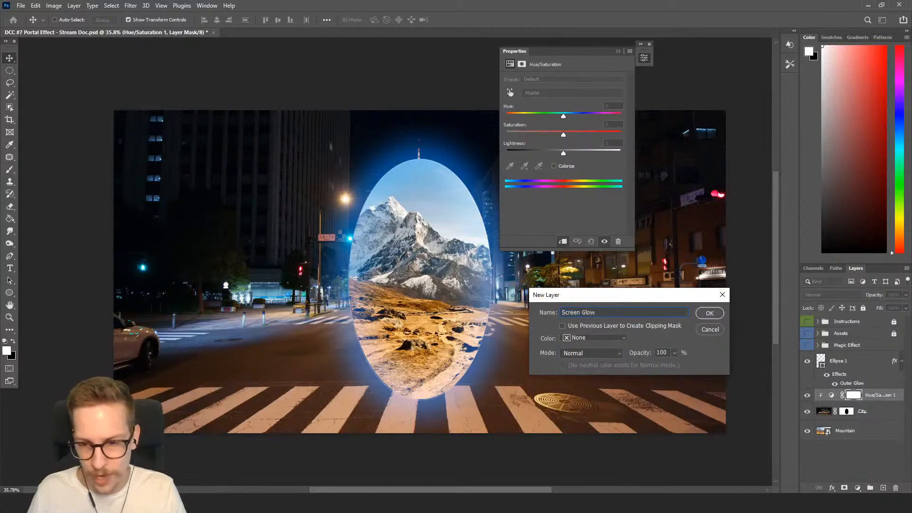
click(579, 353)
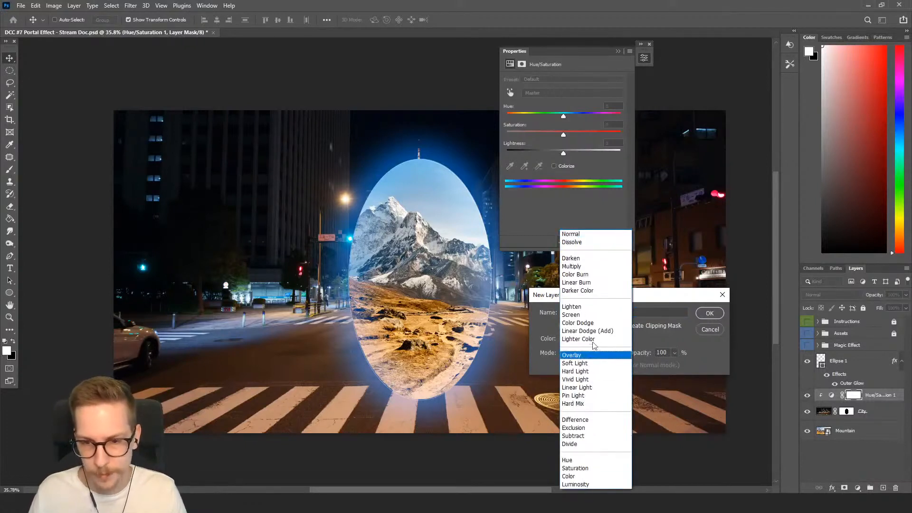
click(589, 314)
click(710, 313)
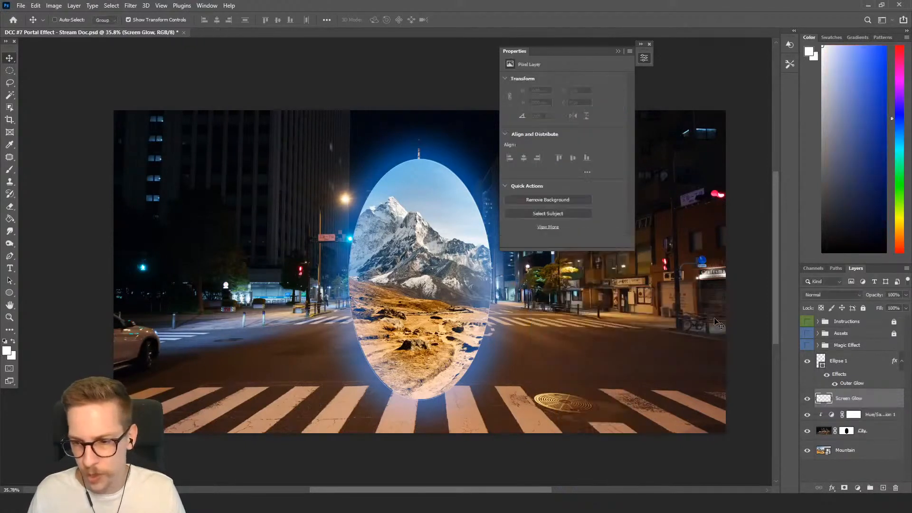
right_click(867, 400)
click(811, 175)
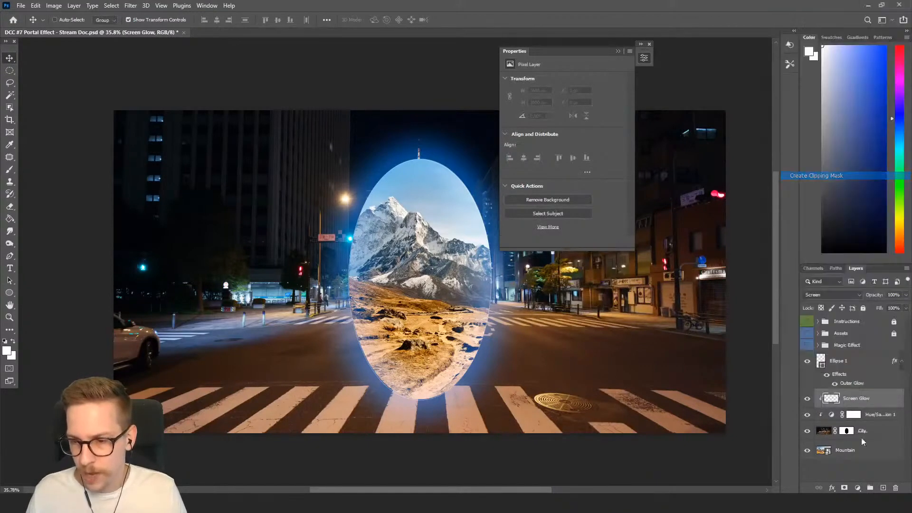
Colorize the Hue/Saturation adjustment with hue 221, saturation 56 and lightness +12 to tint the city blue.
click(873, 417)
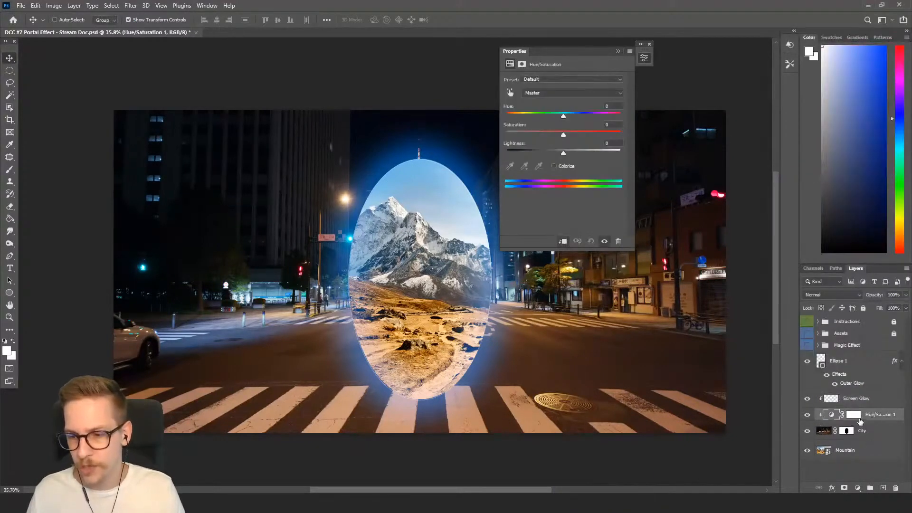
click(860, 418)
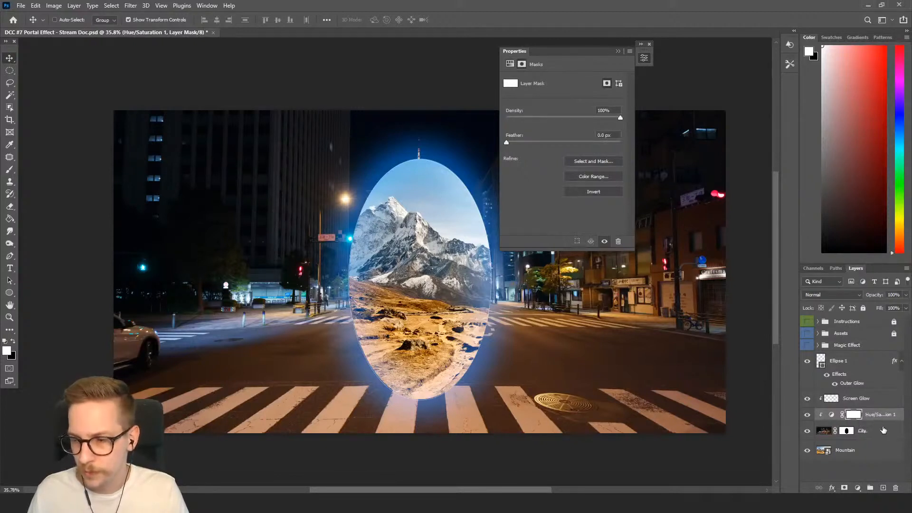
click(833, 417)
drag(575, 57, 673, 65)
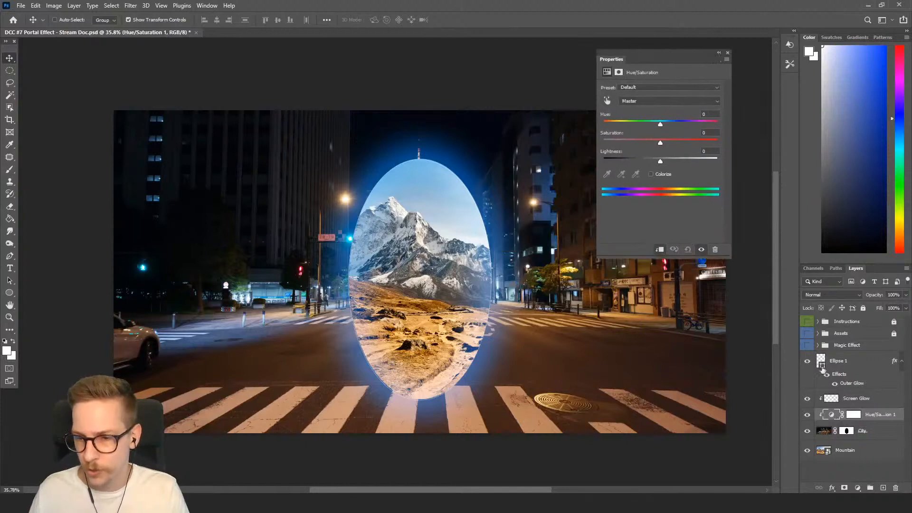
drag(660, 125, 630, 124)
click(651, 175)
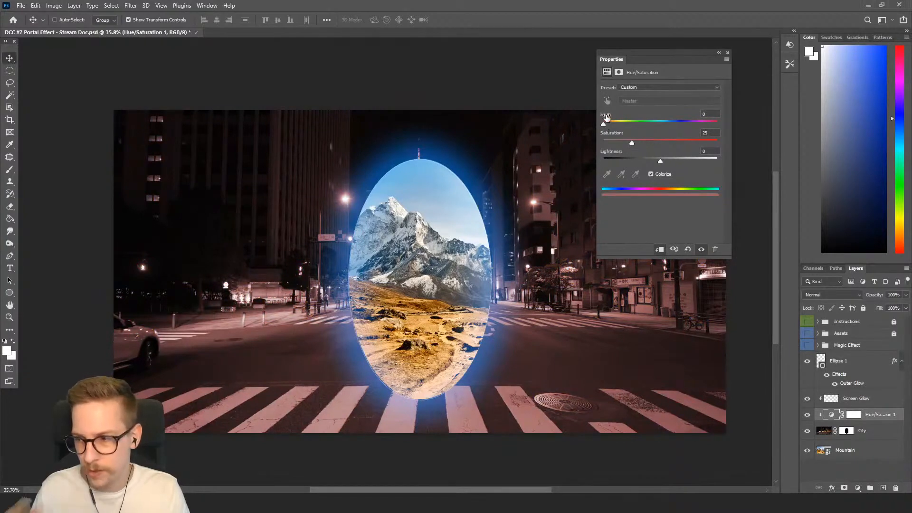
drag(604, 123, 708, 128)
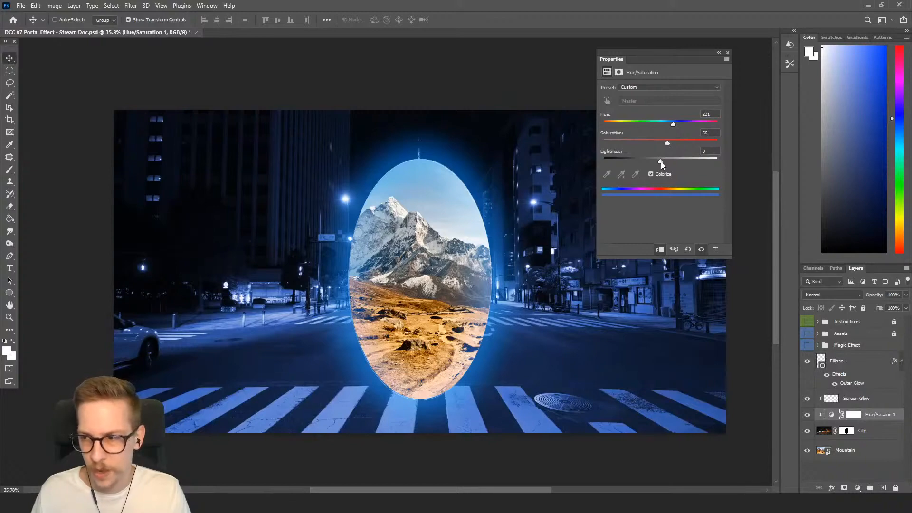
drag(662, 162, 668, 163)
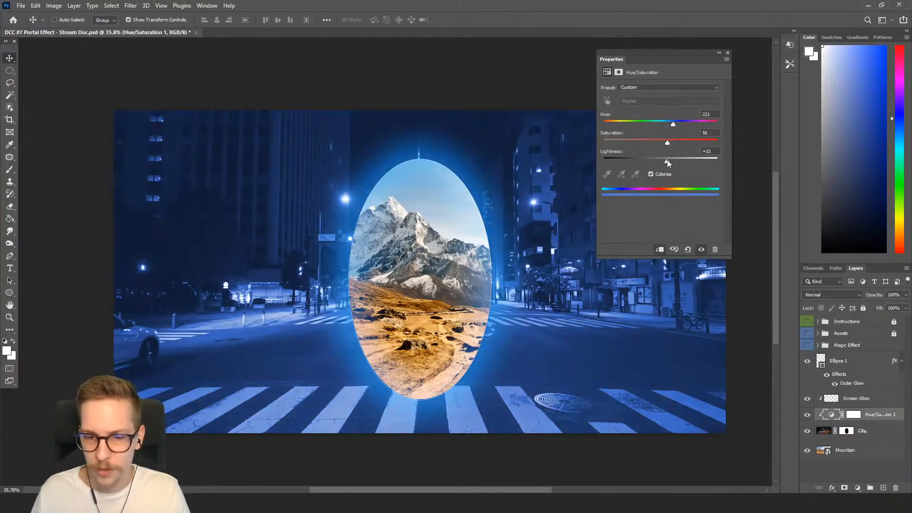
Close the Properties panel and save the document.
click(808, 415)
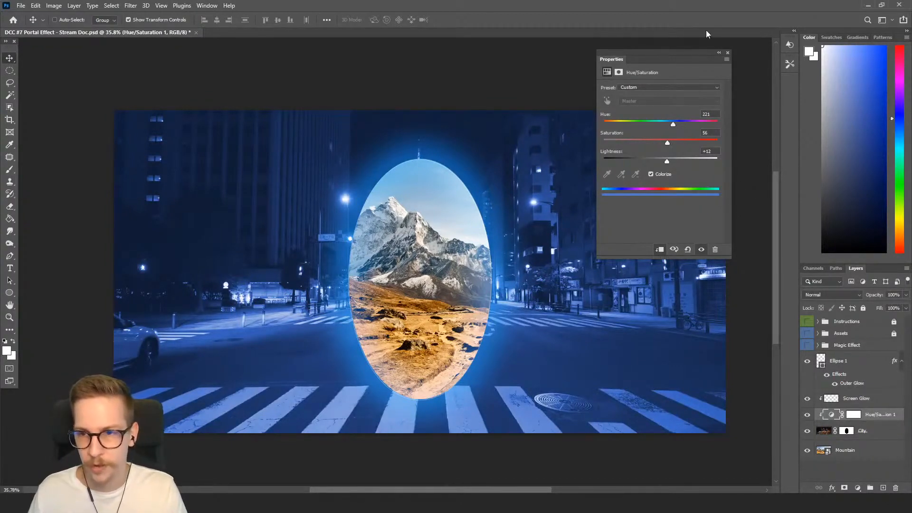
click(727, 53)
key(ctrl+s)
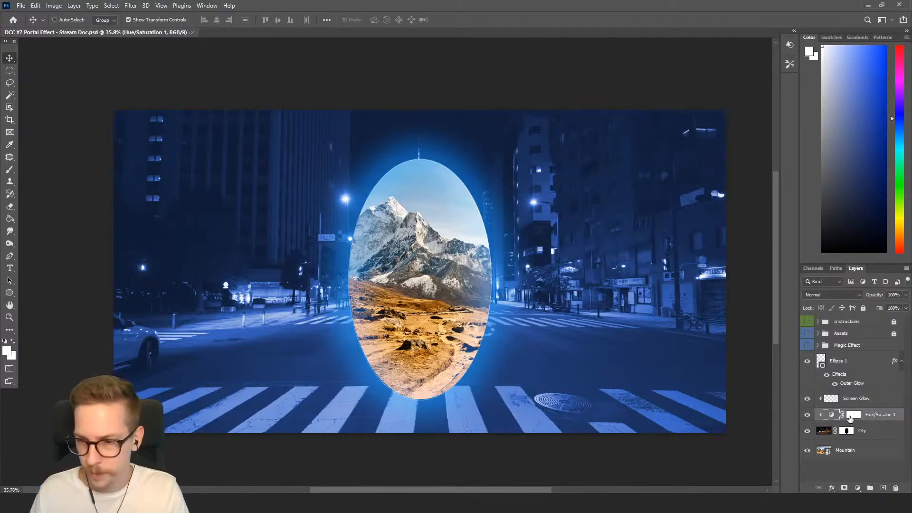
Fill the Hue/Saturation layer mask with black and set the foreground color to white.
click(854, 415)
click(823, 223)
drag(810, 224, 755, 325)
key(g)
click(453, 239)
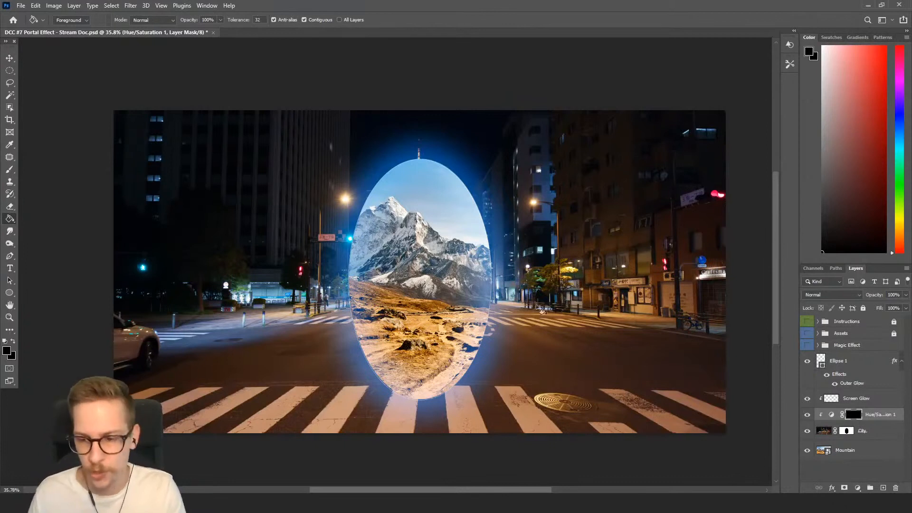
click(838, 147)
drag(838, 147, 759, 2)
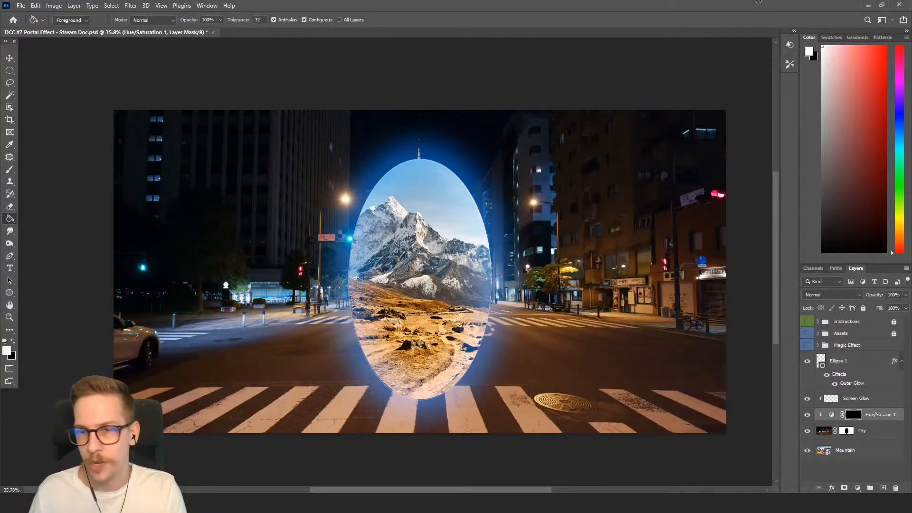
Select the Airbrush, enlarge it, and test a stroke along the crosswalk on the mask, undoing it.
key(b)
right_click(426, 259)
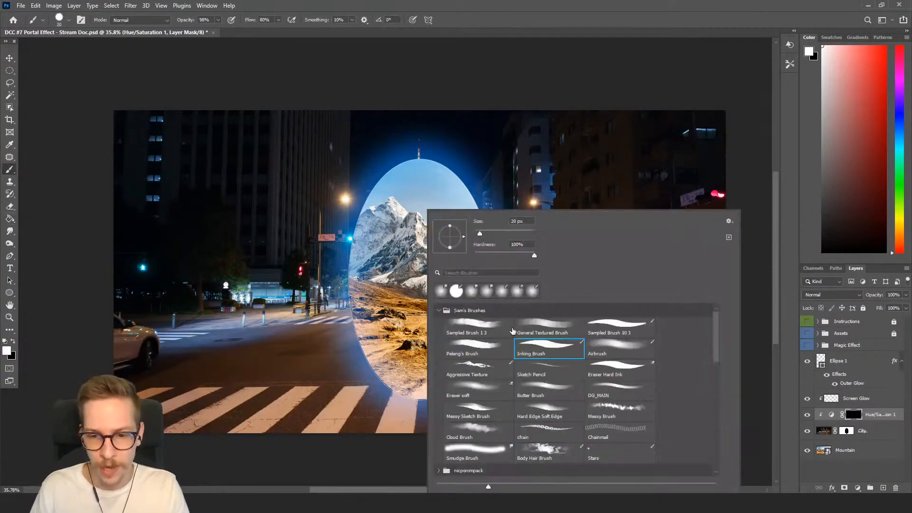
click(613, 350)
key(Return)
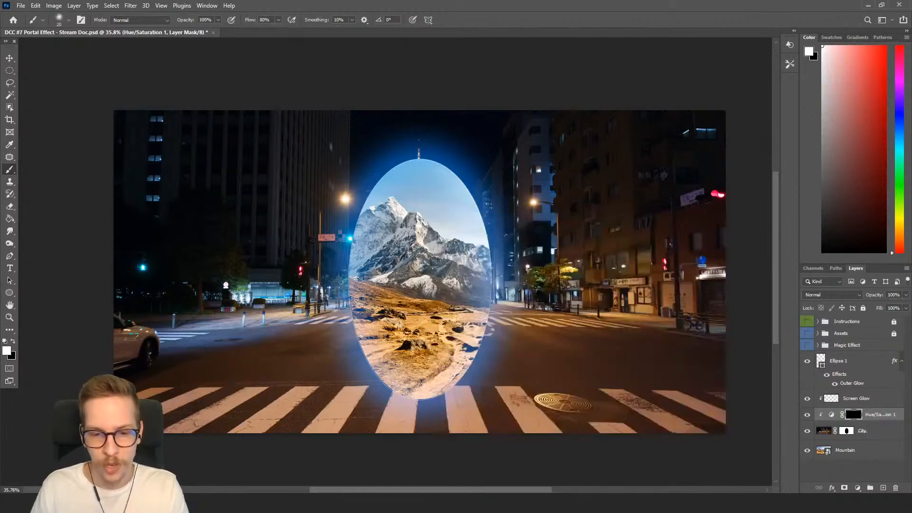
key(])
key(])
key(])
key(])
key(])
key(])
key(])
key(])
key(])
key(])
drag(337, 420, 534, 414)
key(ctrl+z)
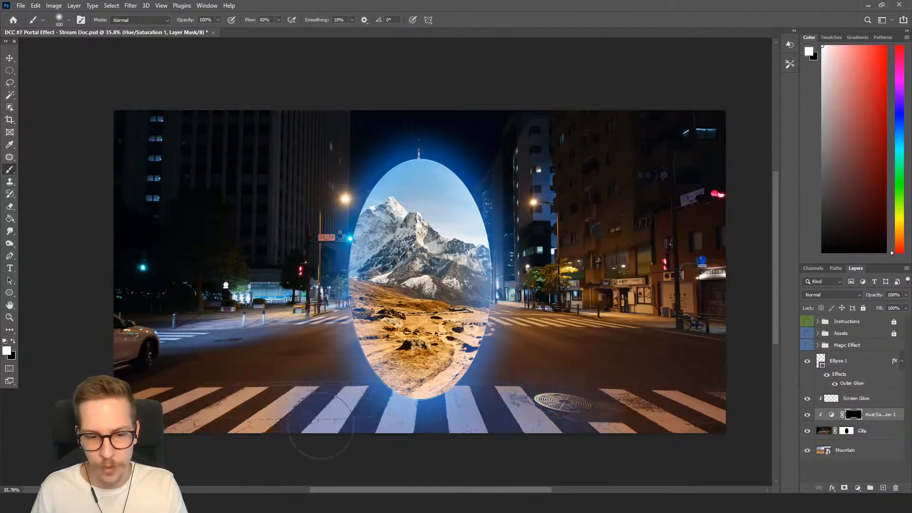
Adjust the brush size and show the Magic Effect group again.
key(])
key(])
key(bracketleft)
key(bracketleft)
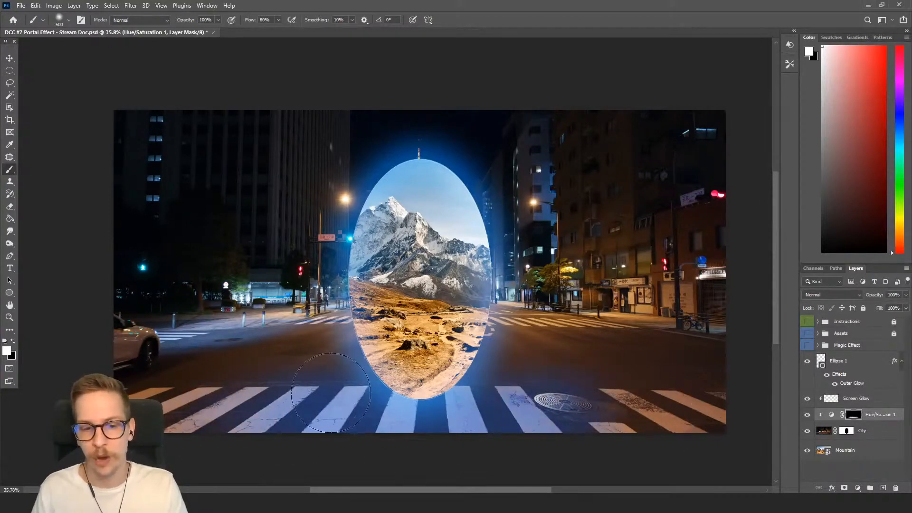
key(bracketright)
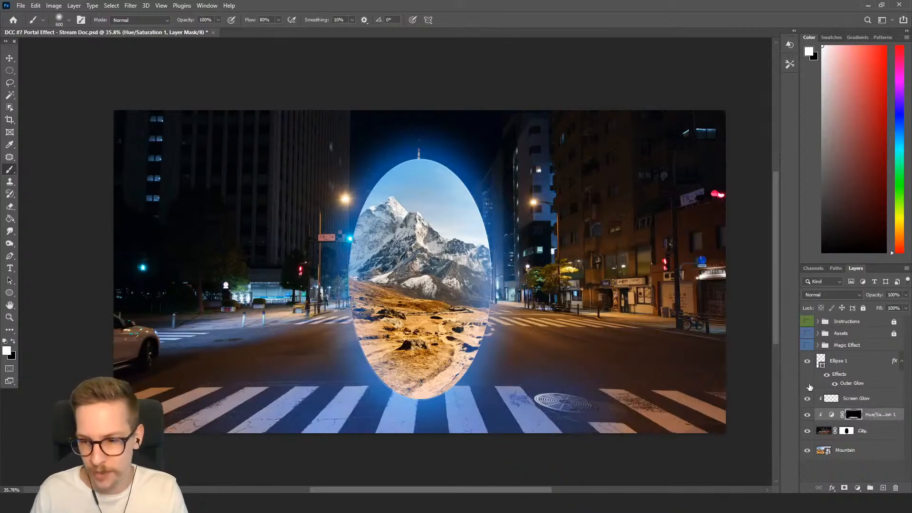
click(811, 347)
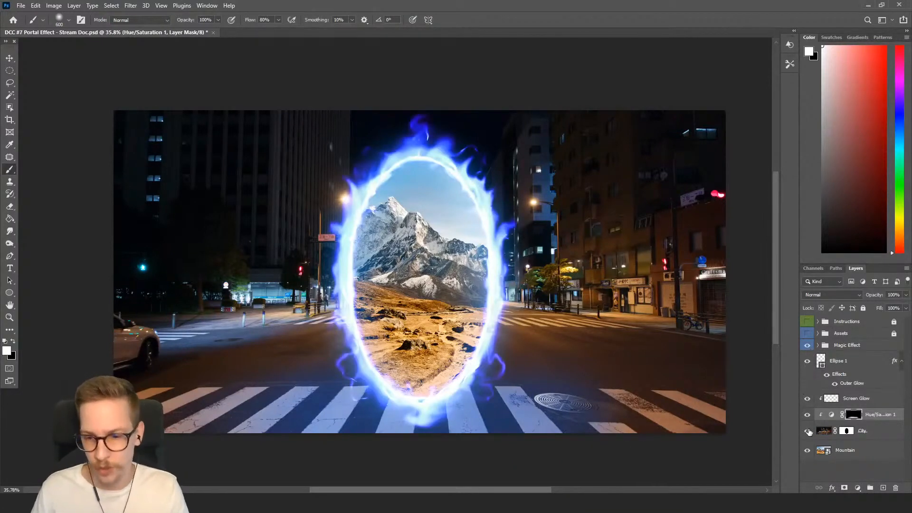
On the Screen Glow layer, paint a blue glow across the crosswalk beneath the portal.
click(864, 407)
mouse_move(866, 165)
mouse_down()
mouse_move(863, 187)
mouse_move(853, 166)
mouse_up()
key(bracketleft)
key(bracketleft)
mouse_move(368, 421)
mouse_down()
mouse_move(524, 426)
mouse_move(395, 429)
mouse_move(564, 420)
mouse_up()
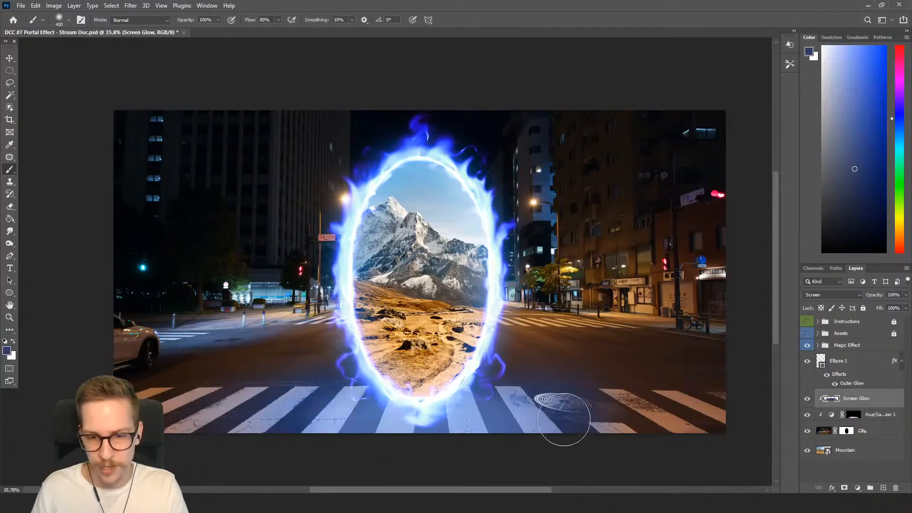
key(ctrl+z)
click(886, 115)
drag(380, 418, 532, 421)
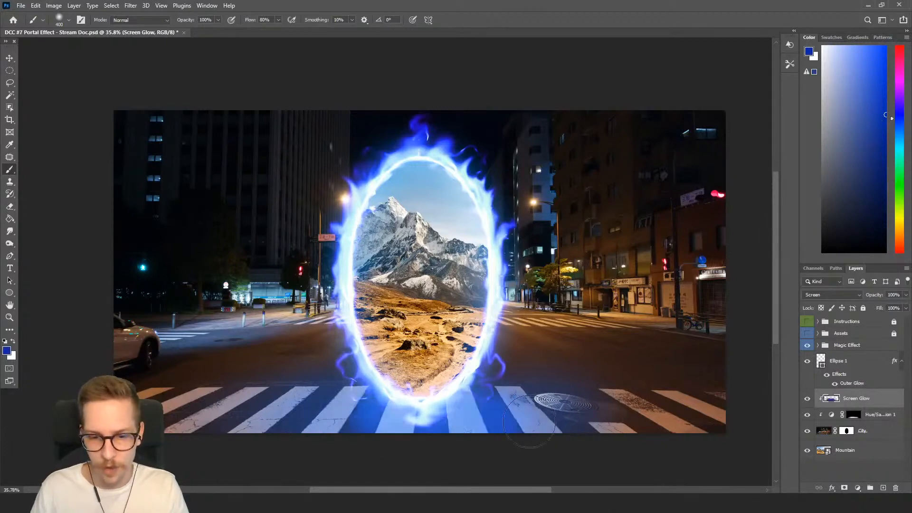
Undo the last glow stroke, pick a lighter blue, and repaint the glow across the crosswalk beneath the portal.
key(ctrl+z)
click(882, 119)
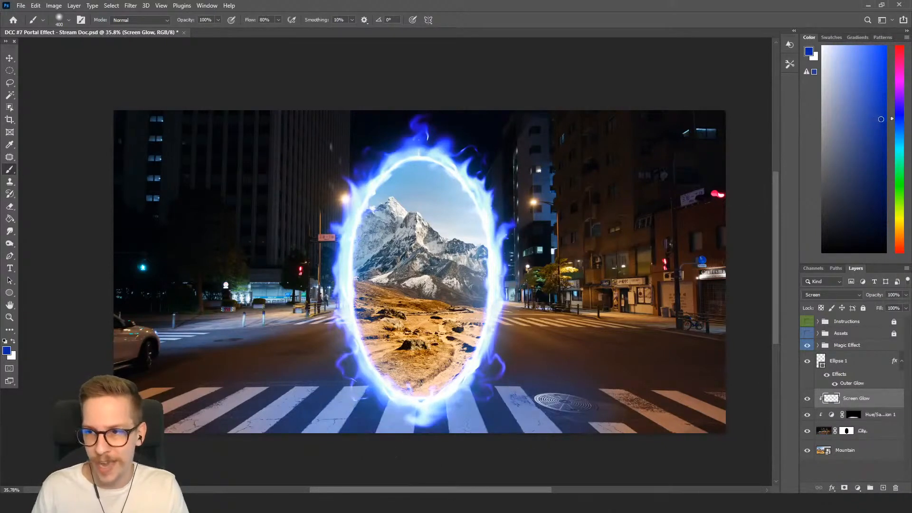
mouse_move(369, 412)
mouse_down()
mouse_move(586, 417)
mouse_move(328, 441)
mouse_move(581, 424)
mouse_move(393, 428)
mouse_move(488, 446)
mouse_up()
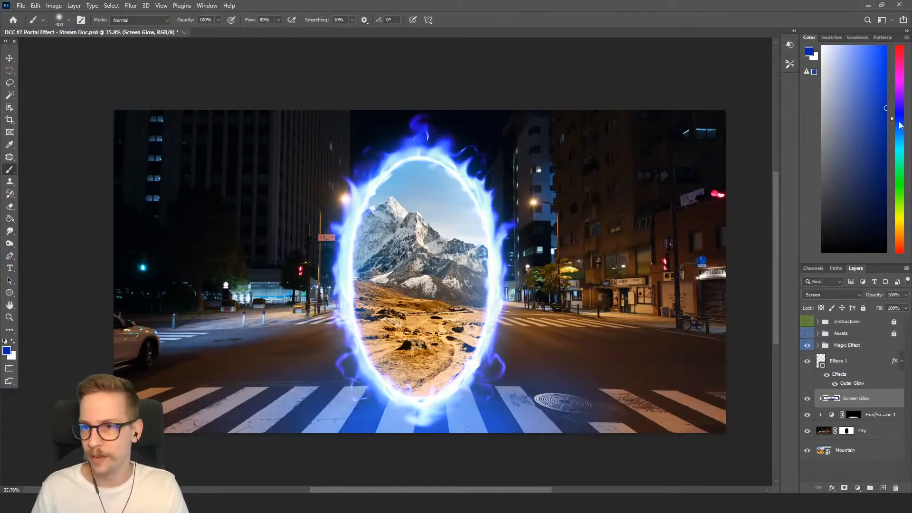
Compare the glow by toggling the Hue/Saturation and Screen Glow layers' visibility on and off.
drag(885, 108, 886, 72)
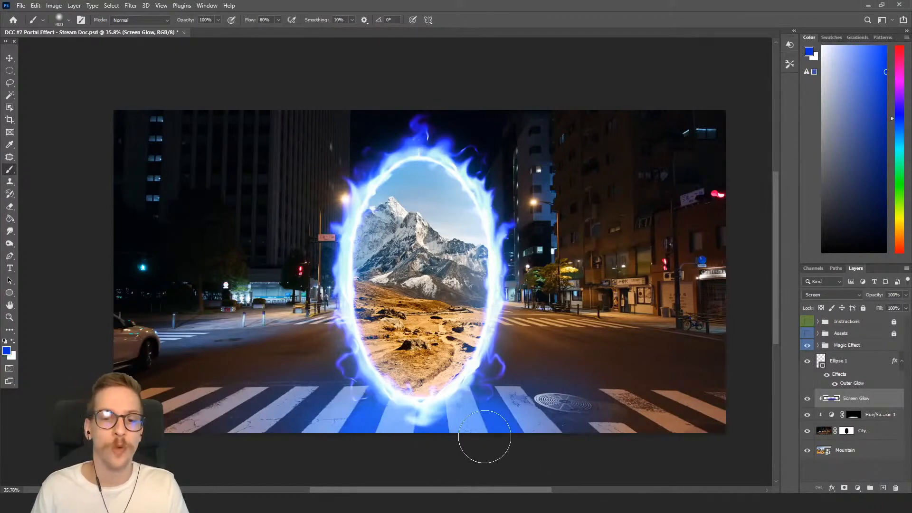
click(806, 420)
click(808, 417)
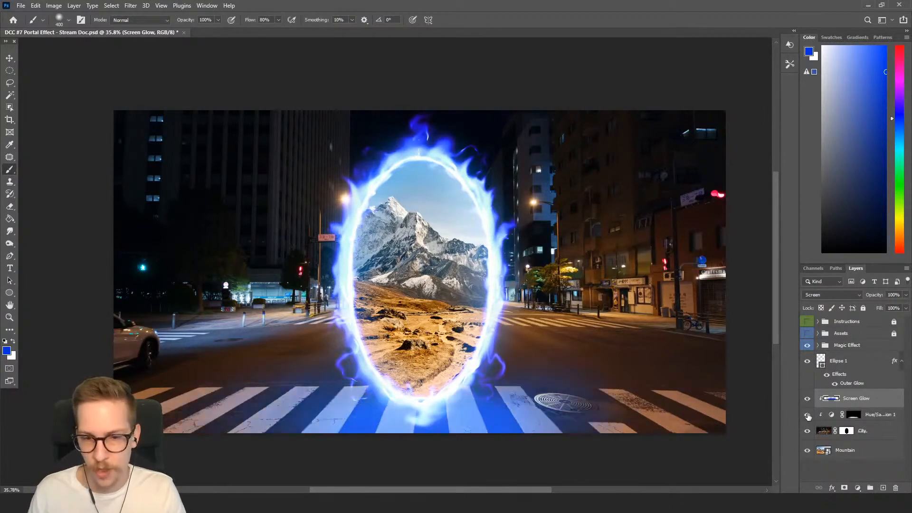
click(809, 401)
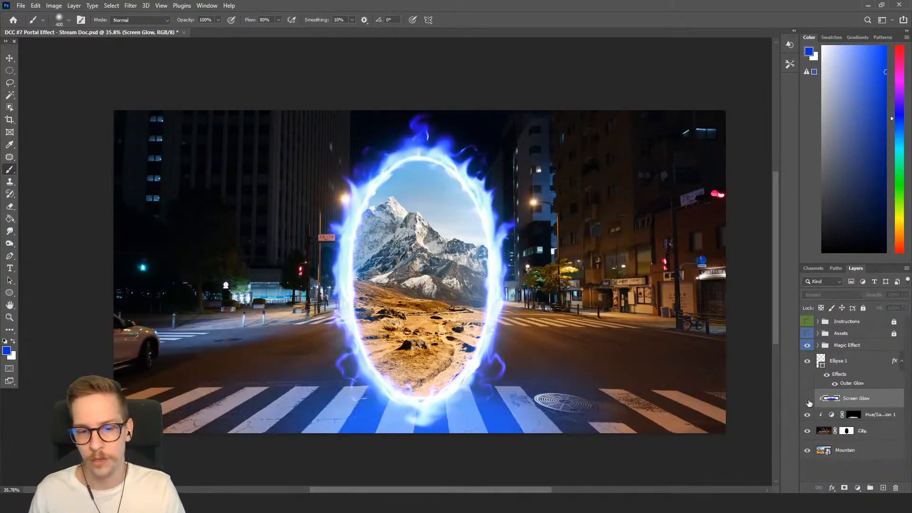
click(808, 401)
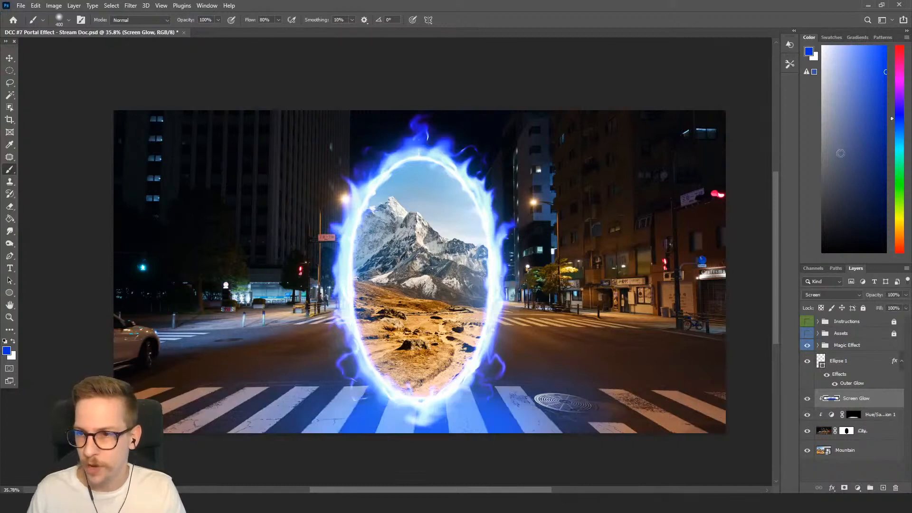
Pick a pale blue, shrink the brush, and paint a small stroke near the portal's lower right edge.
click(870, 83)
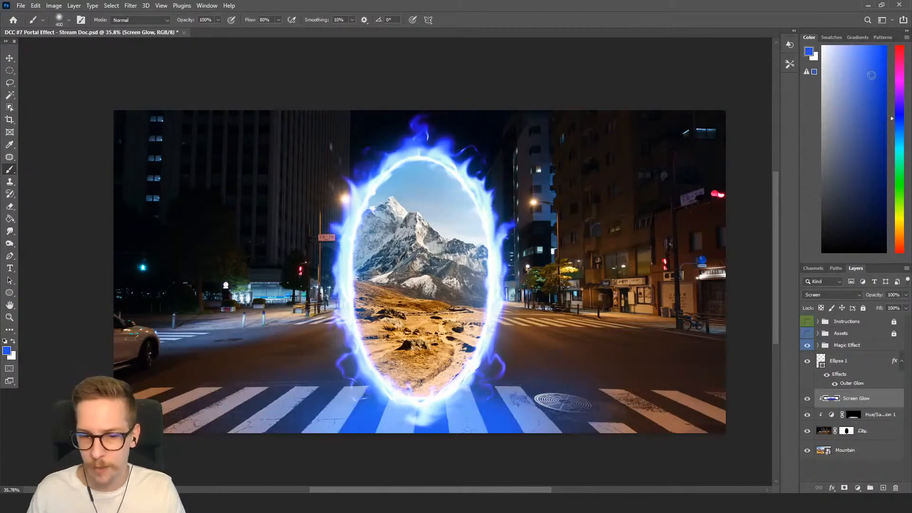
key(bracketleft)
drag(544, 362, 515, 384)
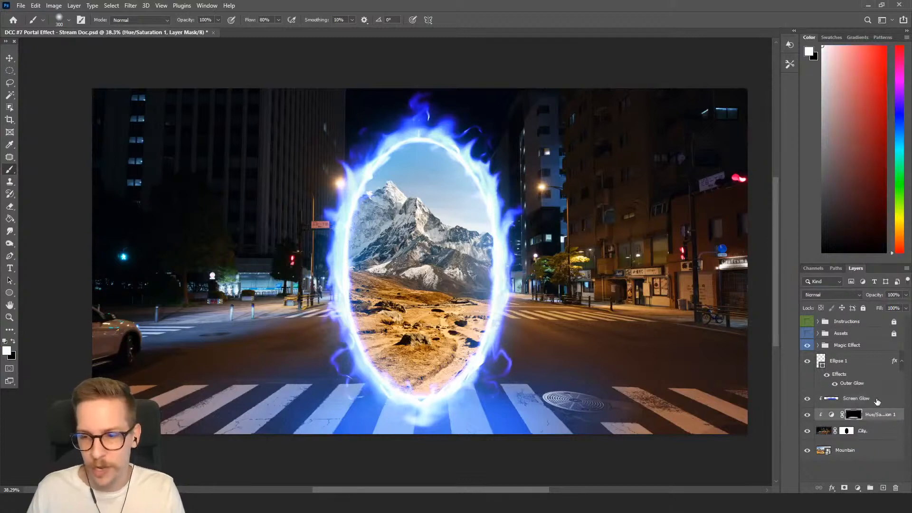
Add an Exposure adjustment layer clipped to the City layer and set its exposure to -0.33.
click(877, 433)
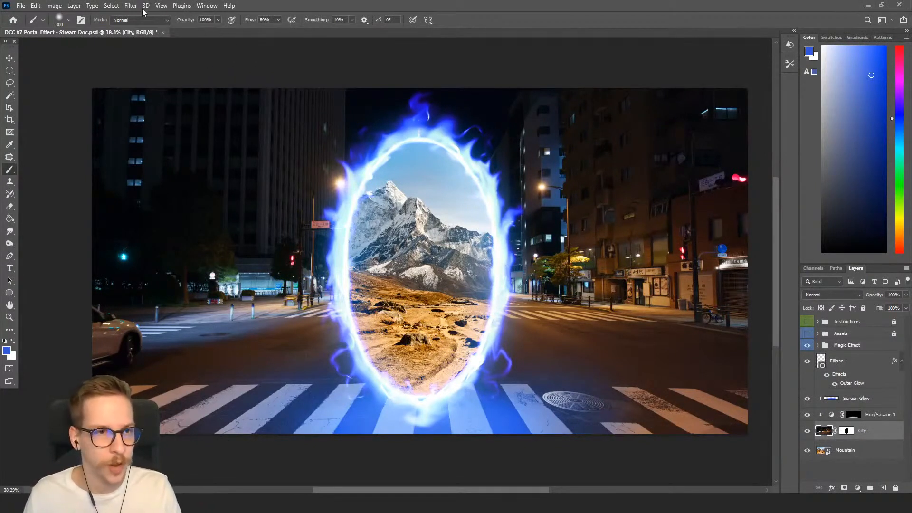
click(98, 6)
mouse_move(73, 5)
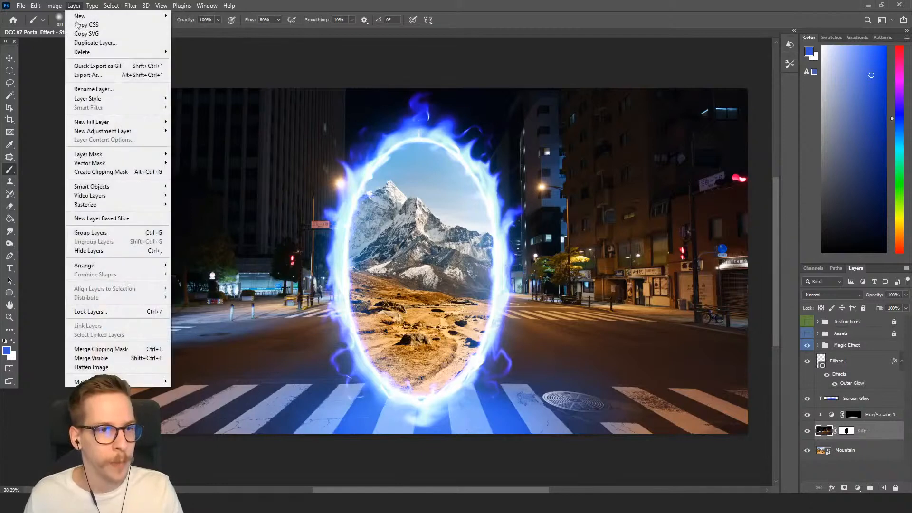
mouse_move(114, 131)
click(190, 158)
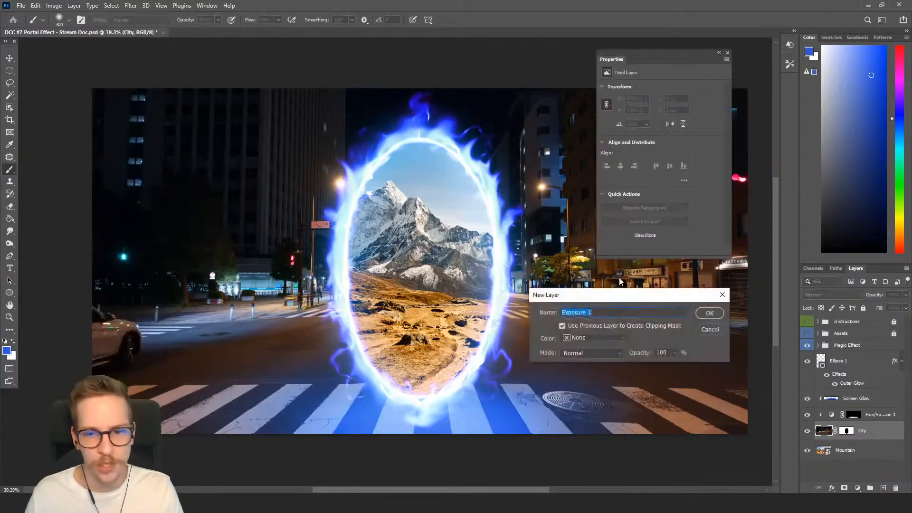
click(711, 312)
drag(661, 110, 657, 111)
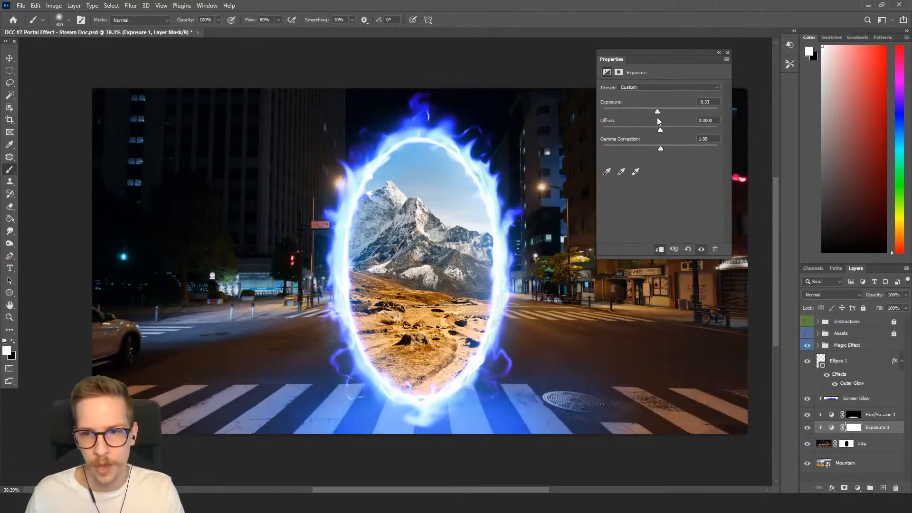
Toggle the Exposure layer to compare the darkening, close the Properties panel, and save the document.
click(807, 428)
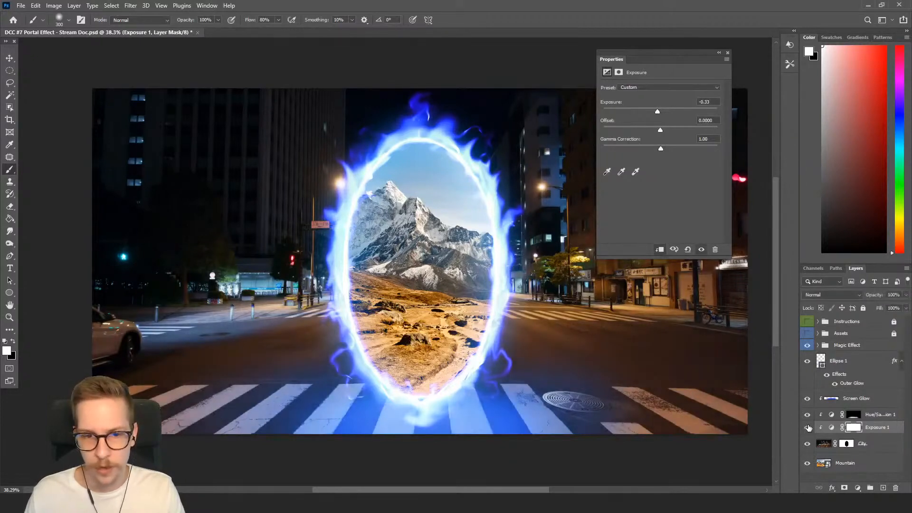
click(807, 428)
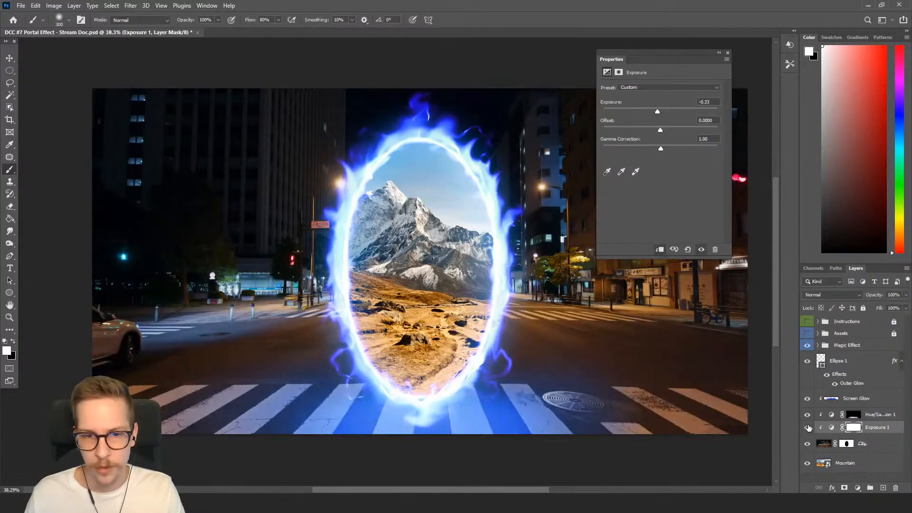
click(727, 54)
scroll(580, 177, down, 1)
key(ctrl+s)
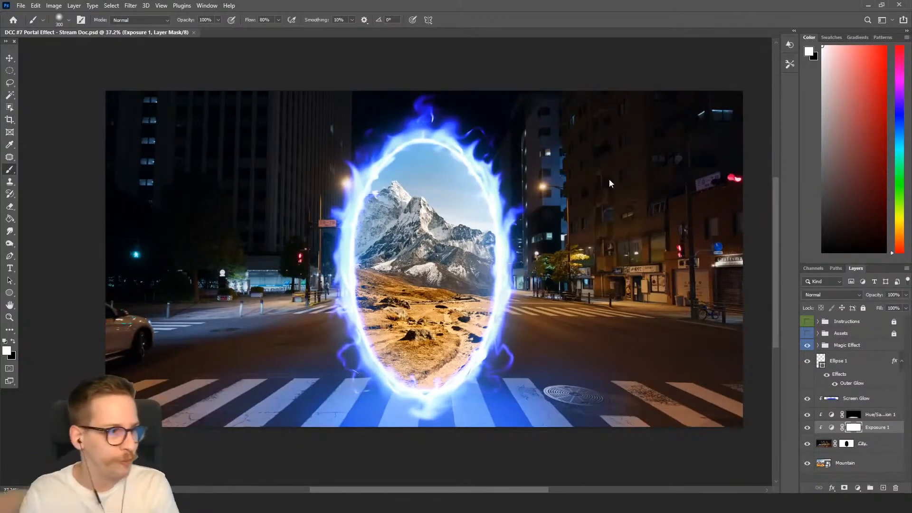